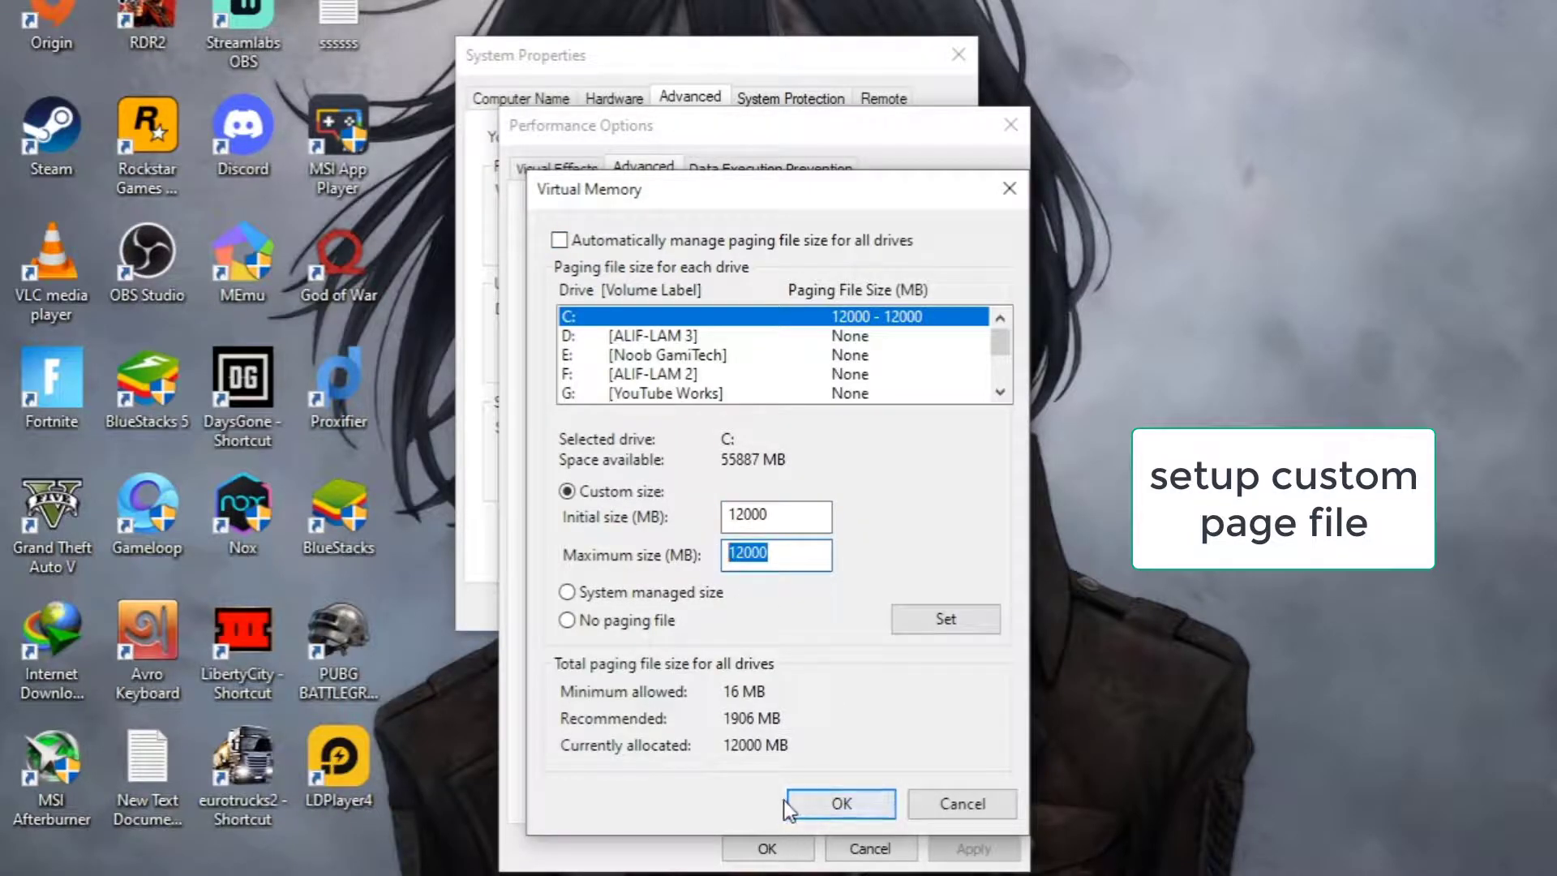
- Dismiss the Virtual Memory, Performance Options and System Properties dialogs and refresh the desktop
click(963, 803)
click(870, 848)
click(715, 606)
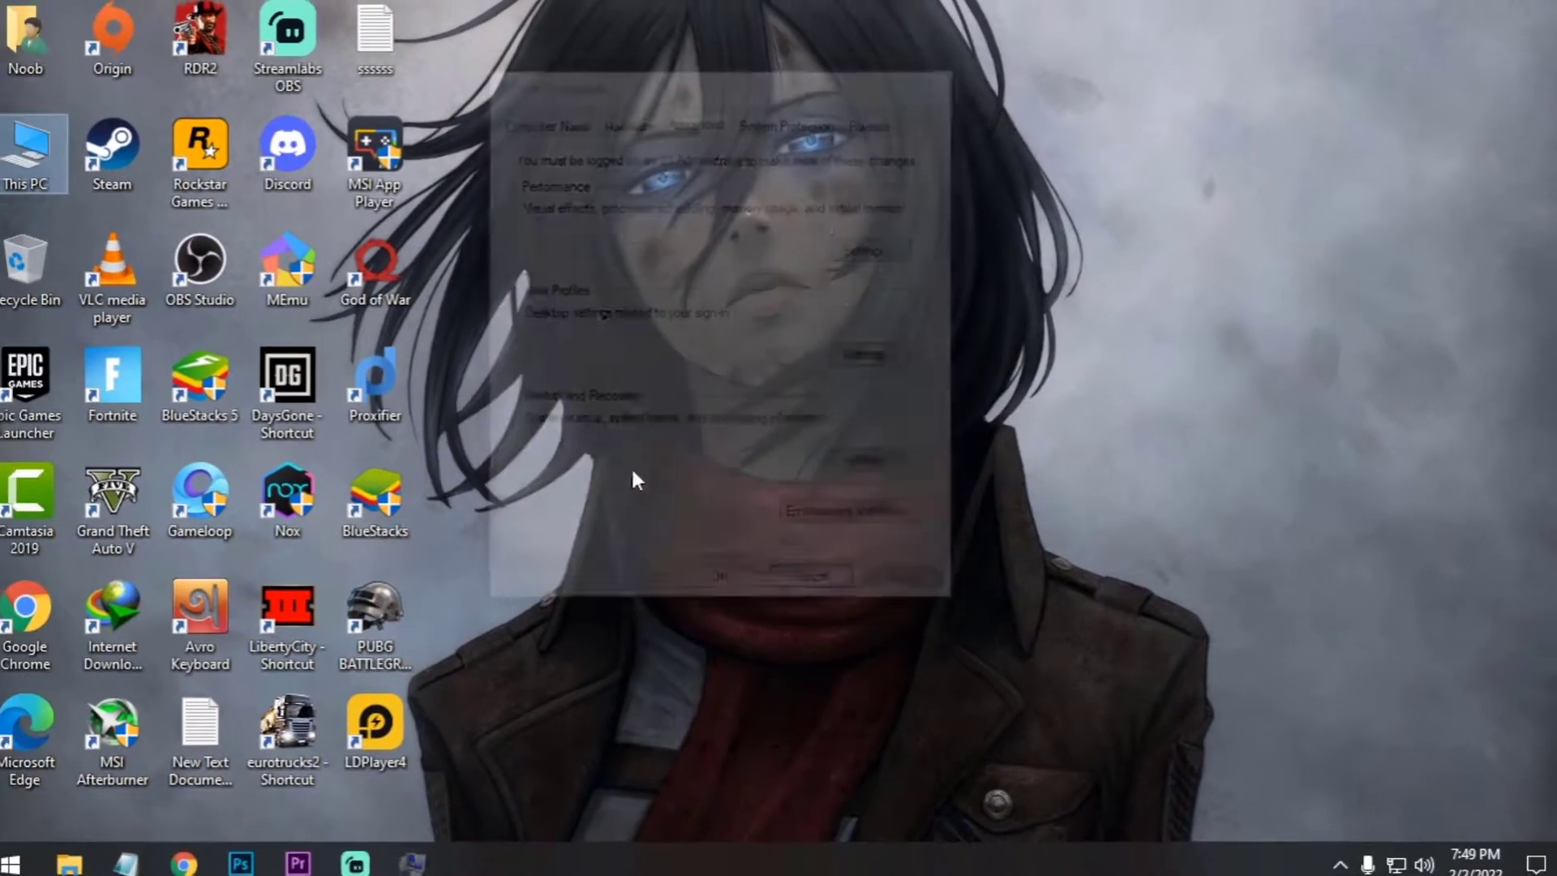
right_click(635, 262)
click(677, 324)
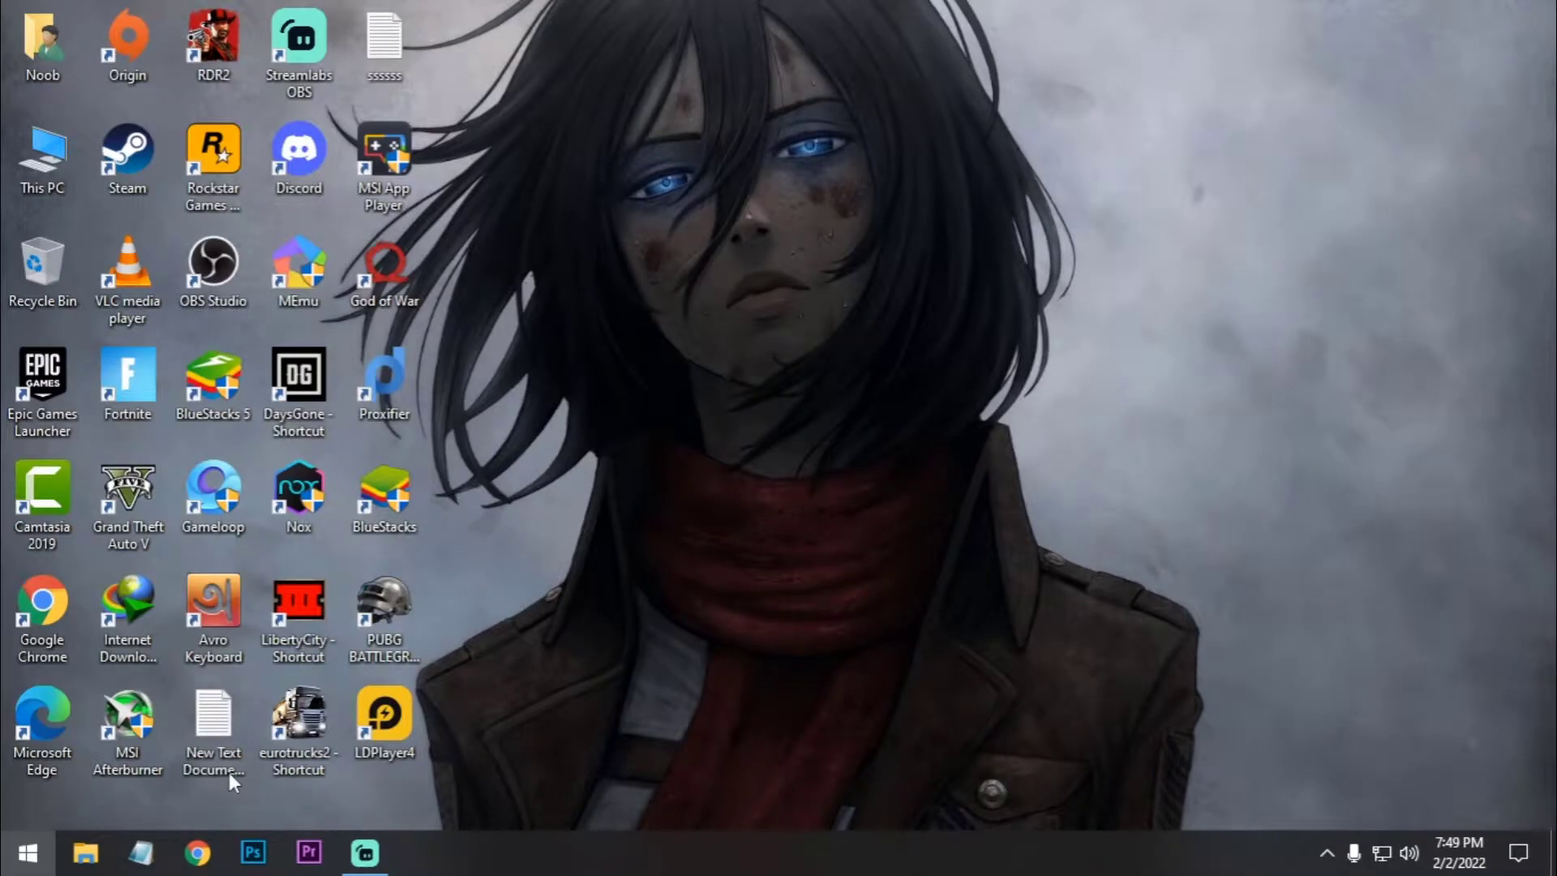
- Find the Background apps page in Windows Settings and turn off letting apps run in the background
click(27, 853)
click(32, 742)
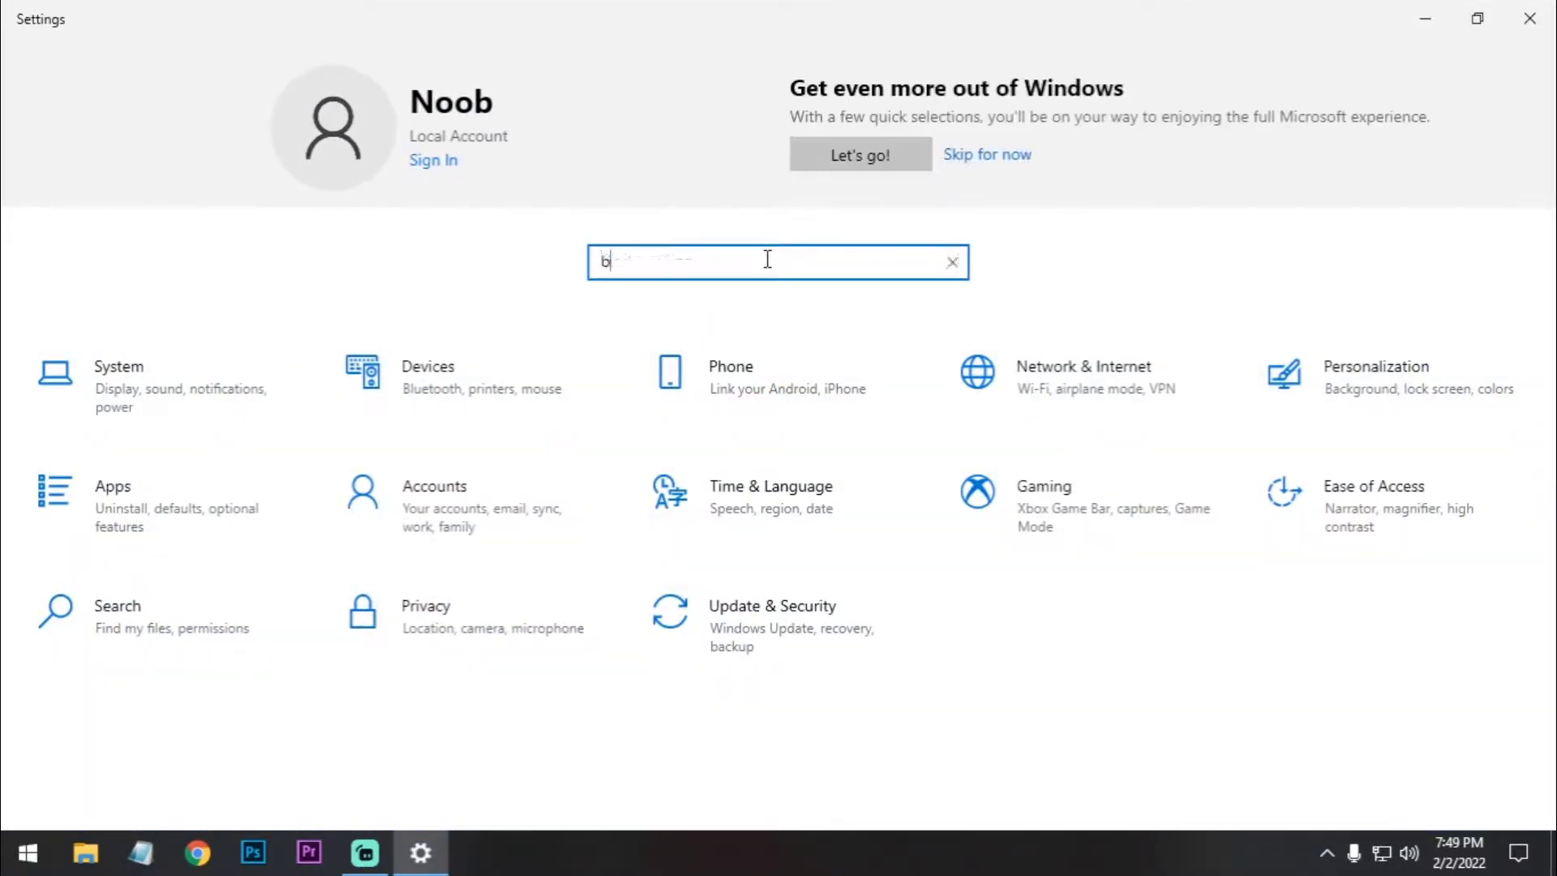
click(767, 259)
text(backg)
key(Down)
key(Down)
key(Down)
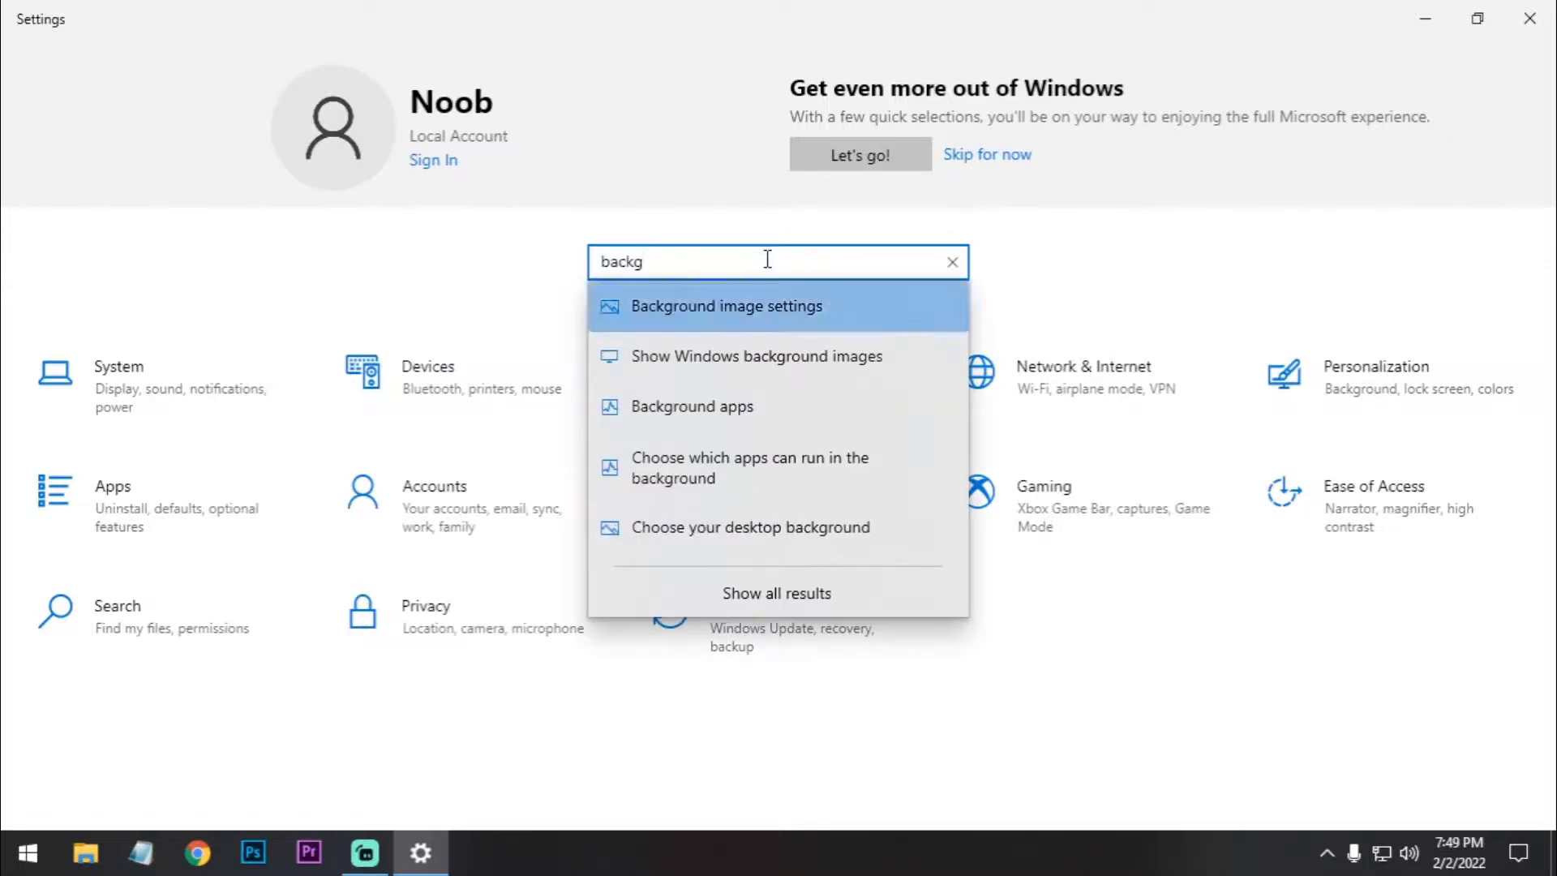
key(Return)
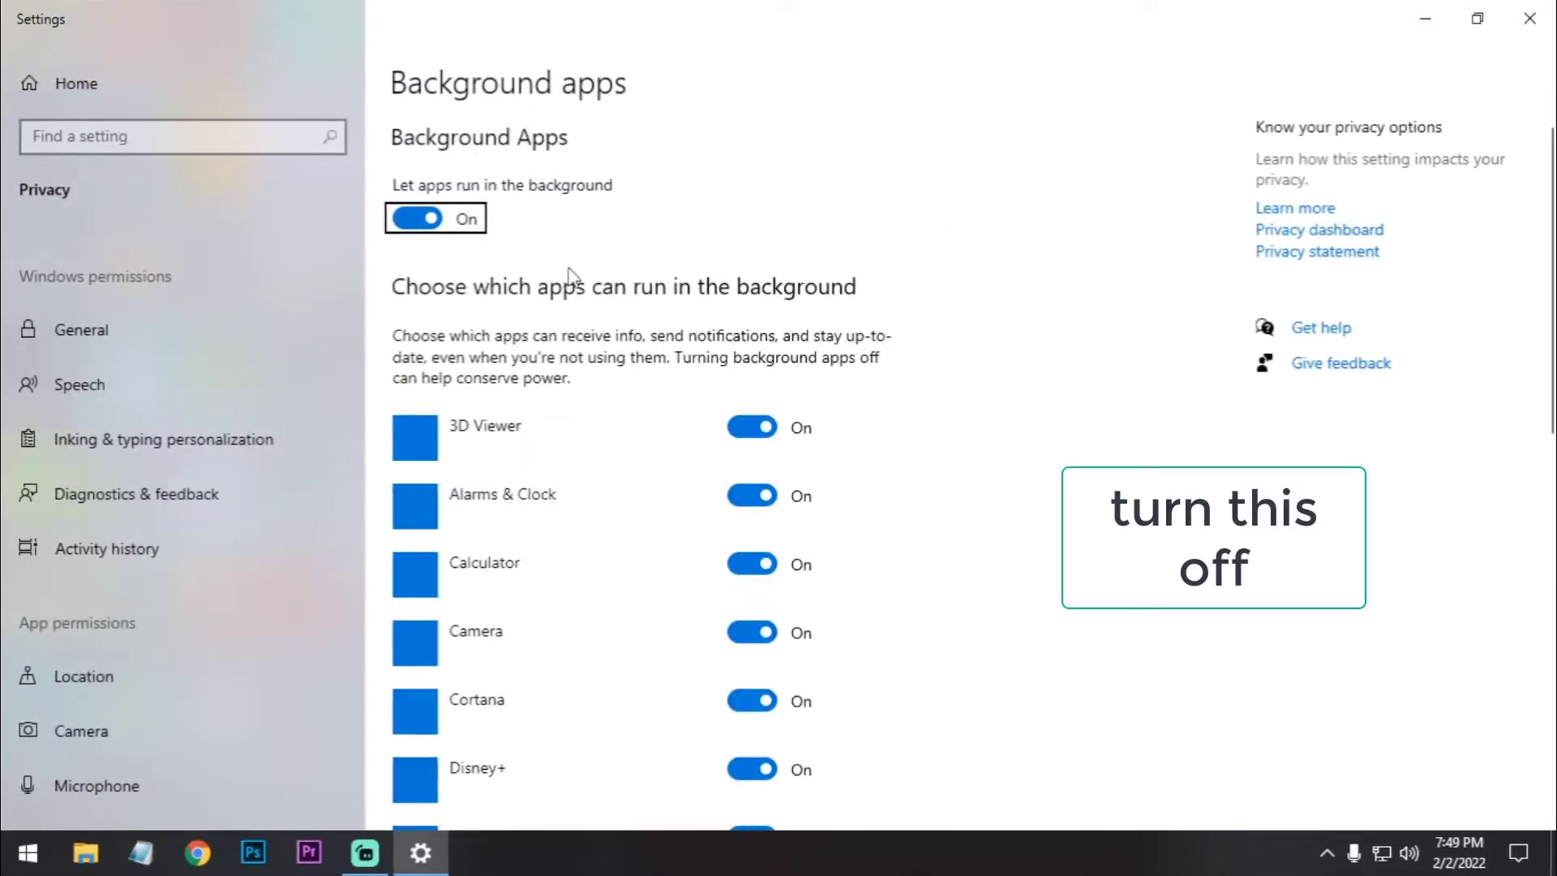
click(416, 217)
- Look up the Game Mode settings, check the Xbox Game Bar page and close Settings
click(159, 145)
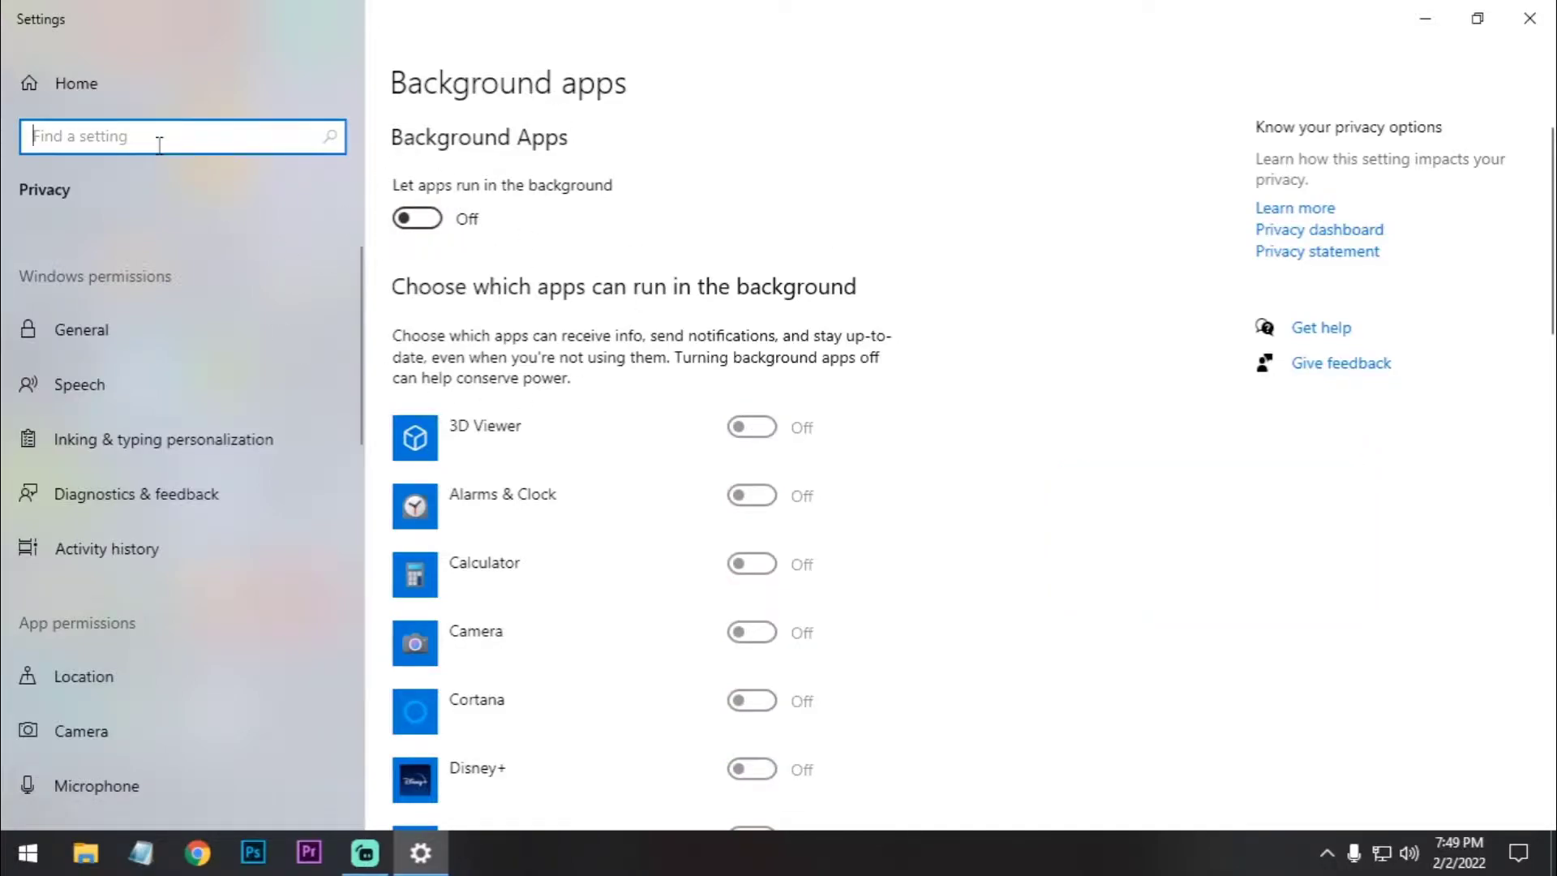
text(game)
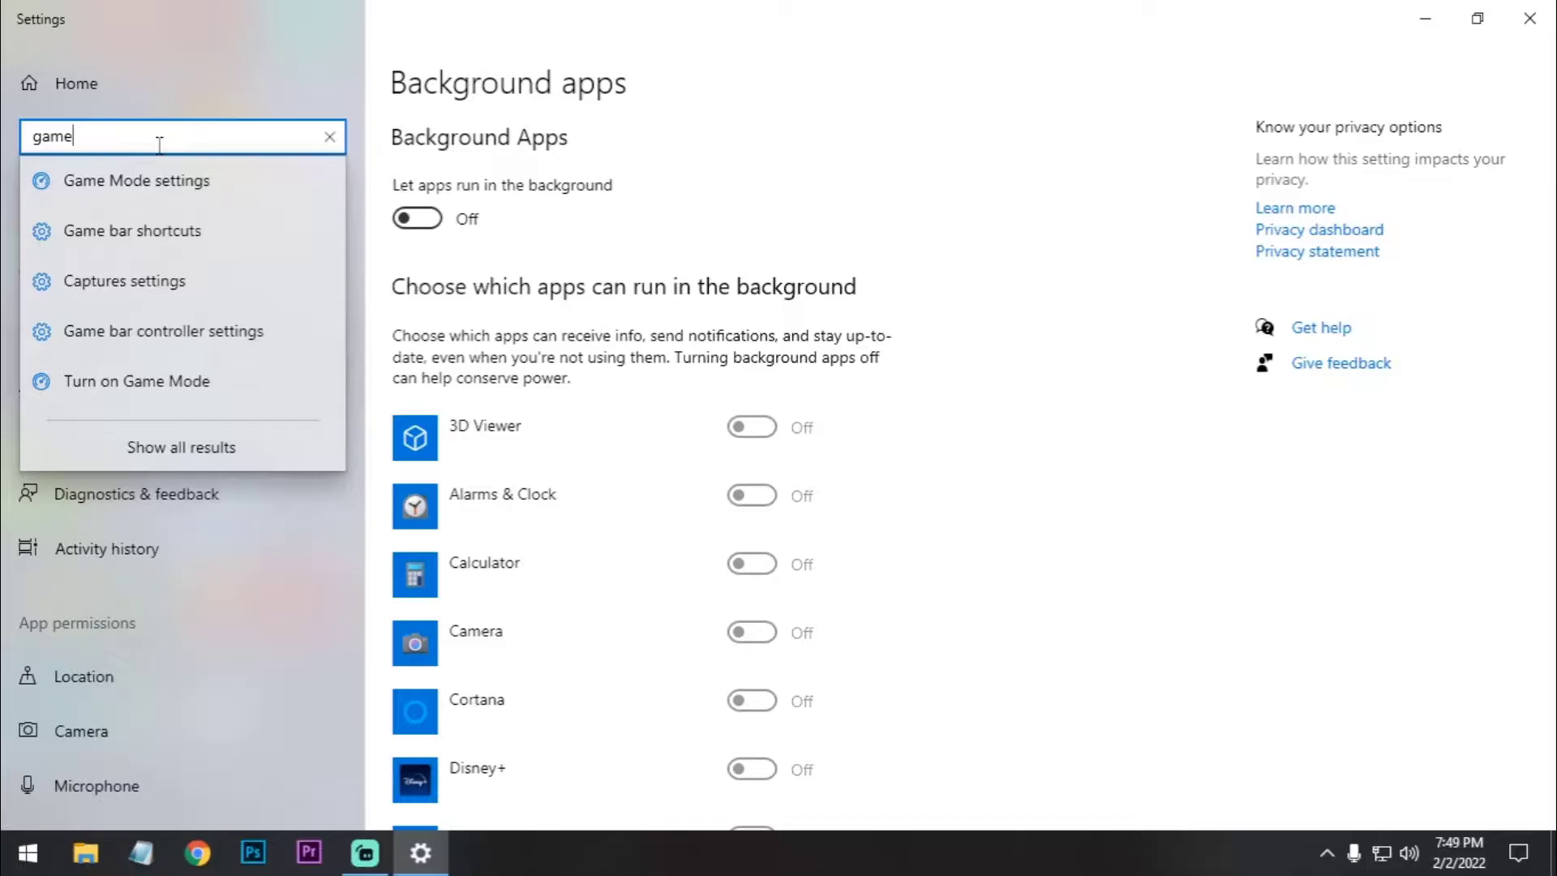
click(153, 180)
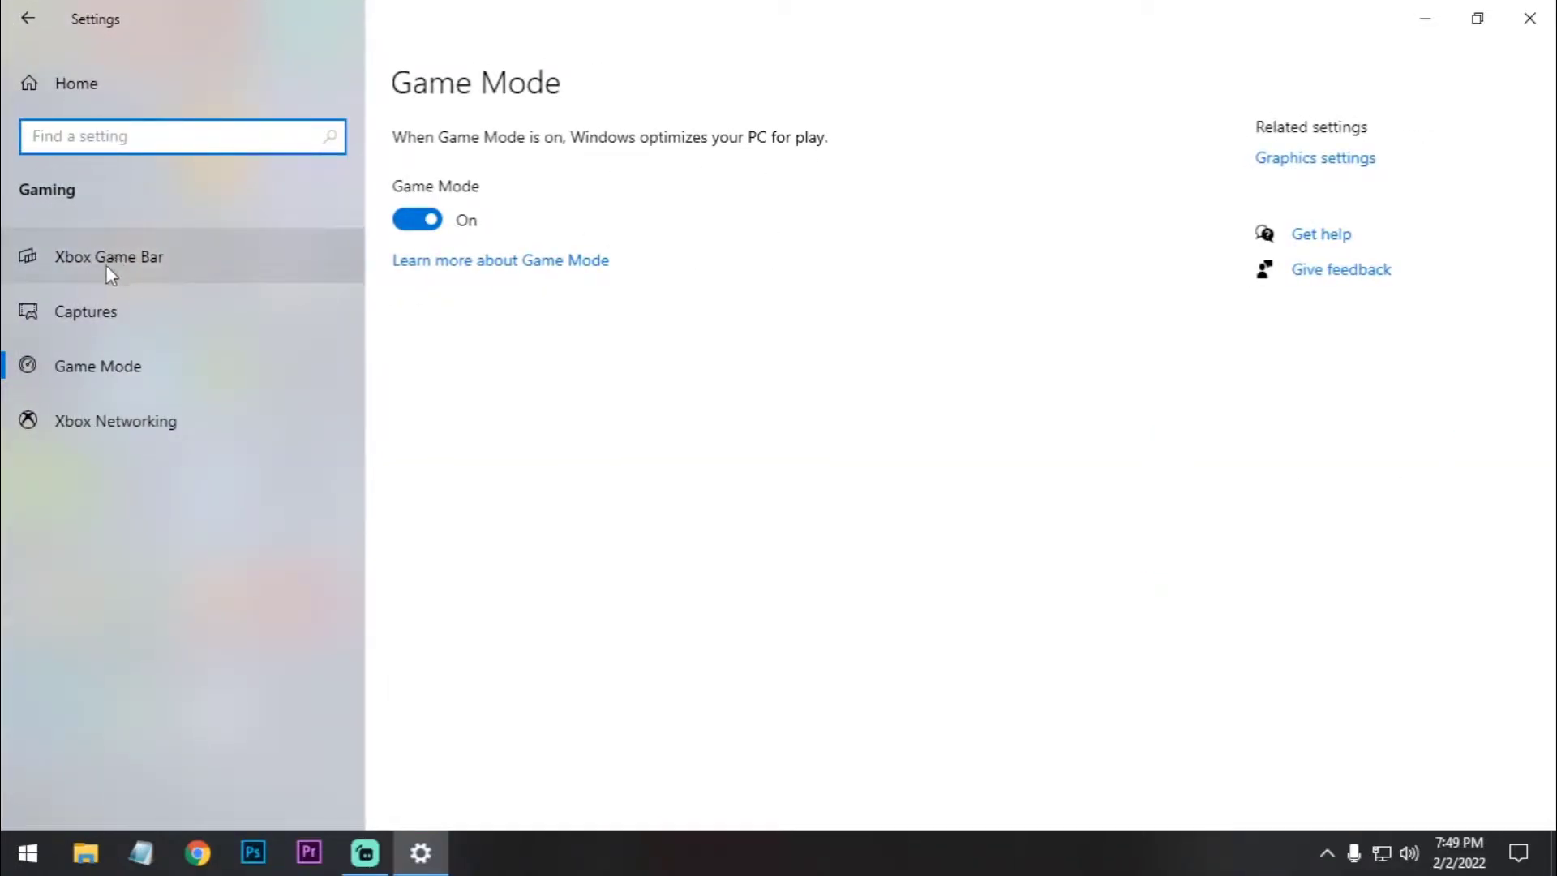
click(203, 275)
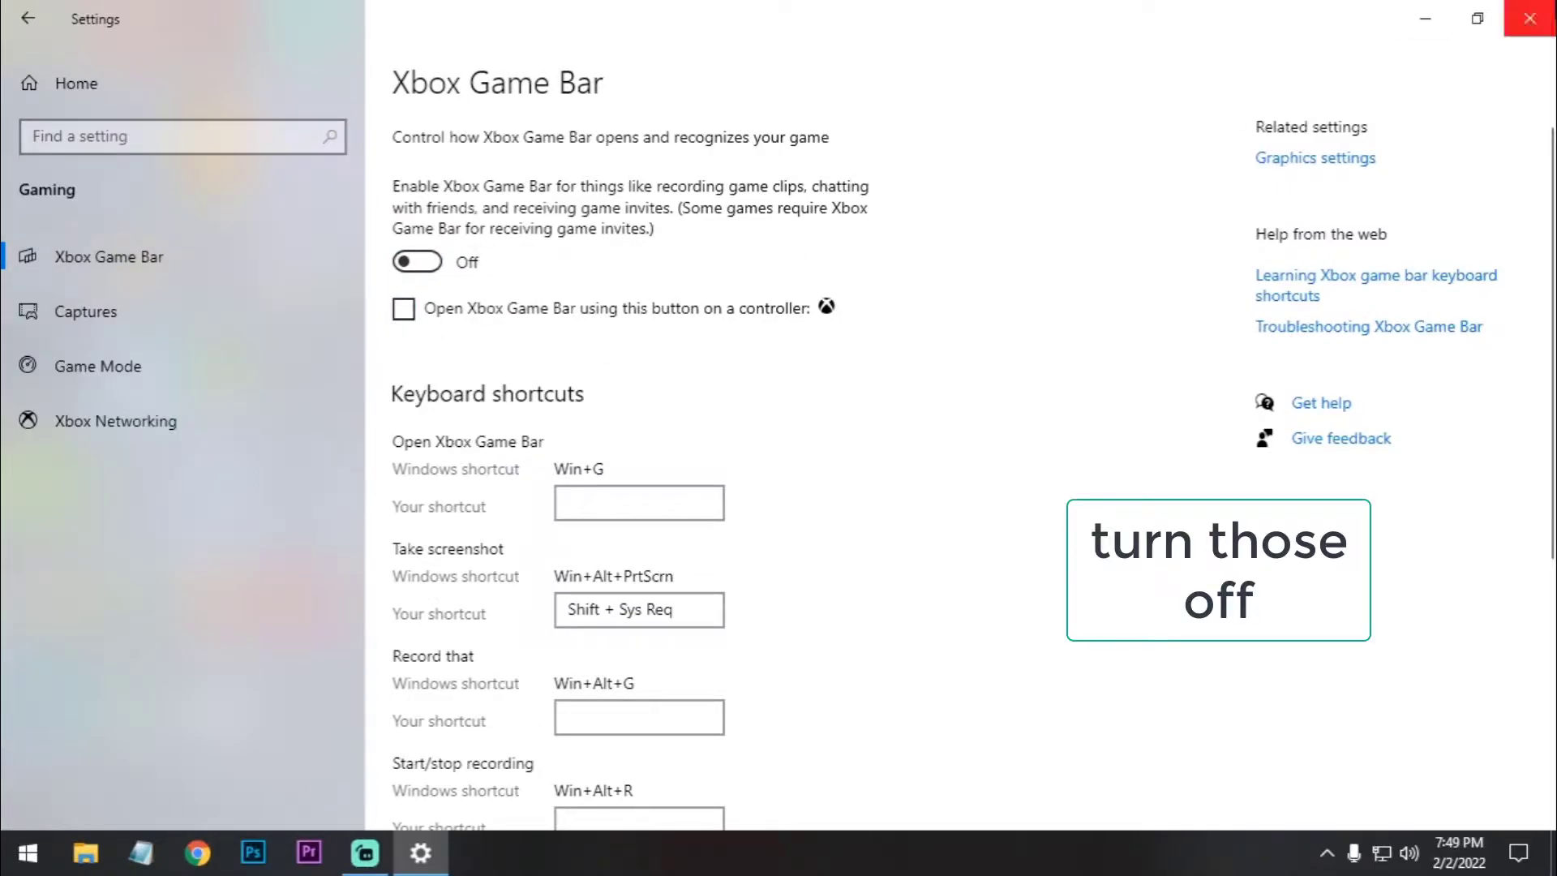
click(1529, 18)
right_click(773, 178)
click(812, 245)
right_click(742, 189)
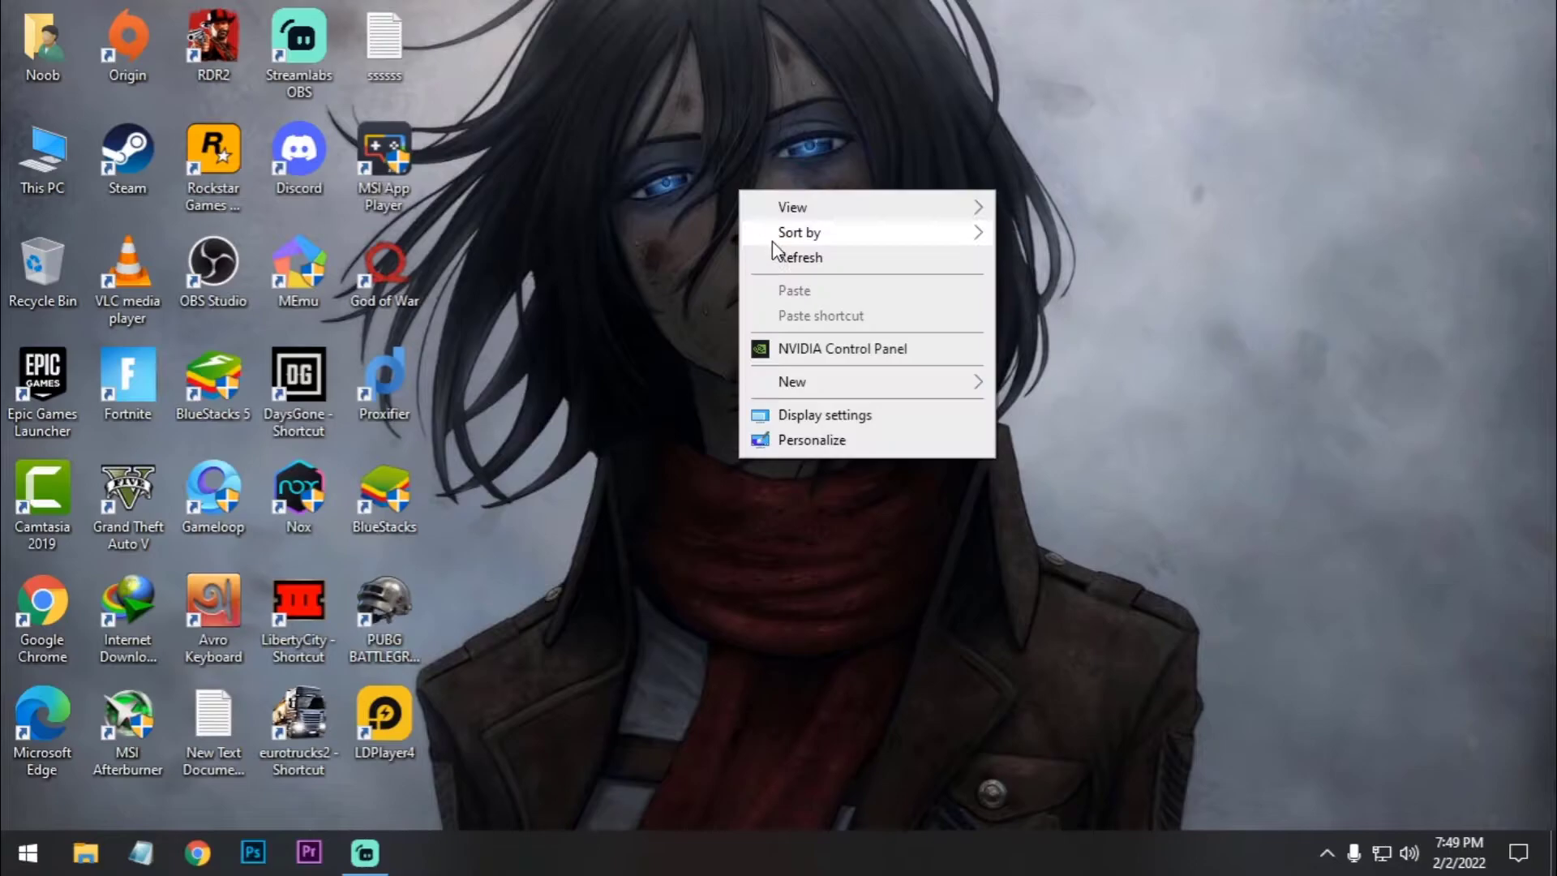
click(774, 255)
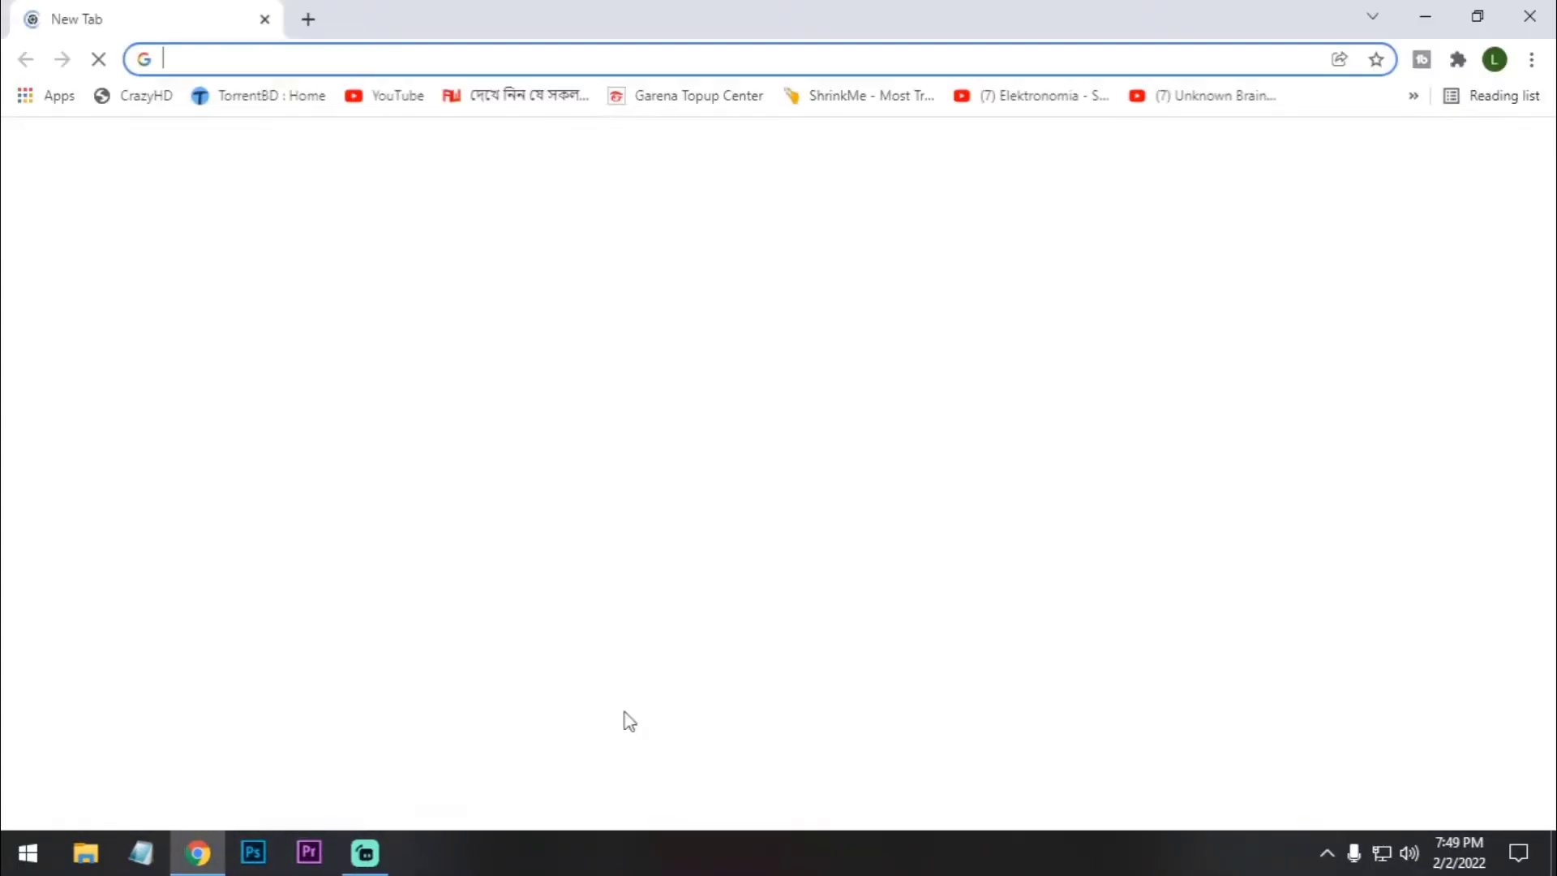
- Open the LDPlayer website in Chrome and examine version 4.0.76 in the Version History 4.0 release notes
text(ld)
key(Return)
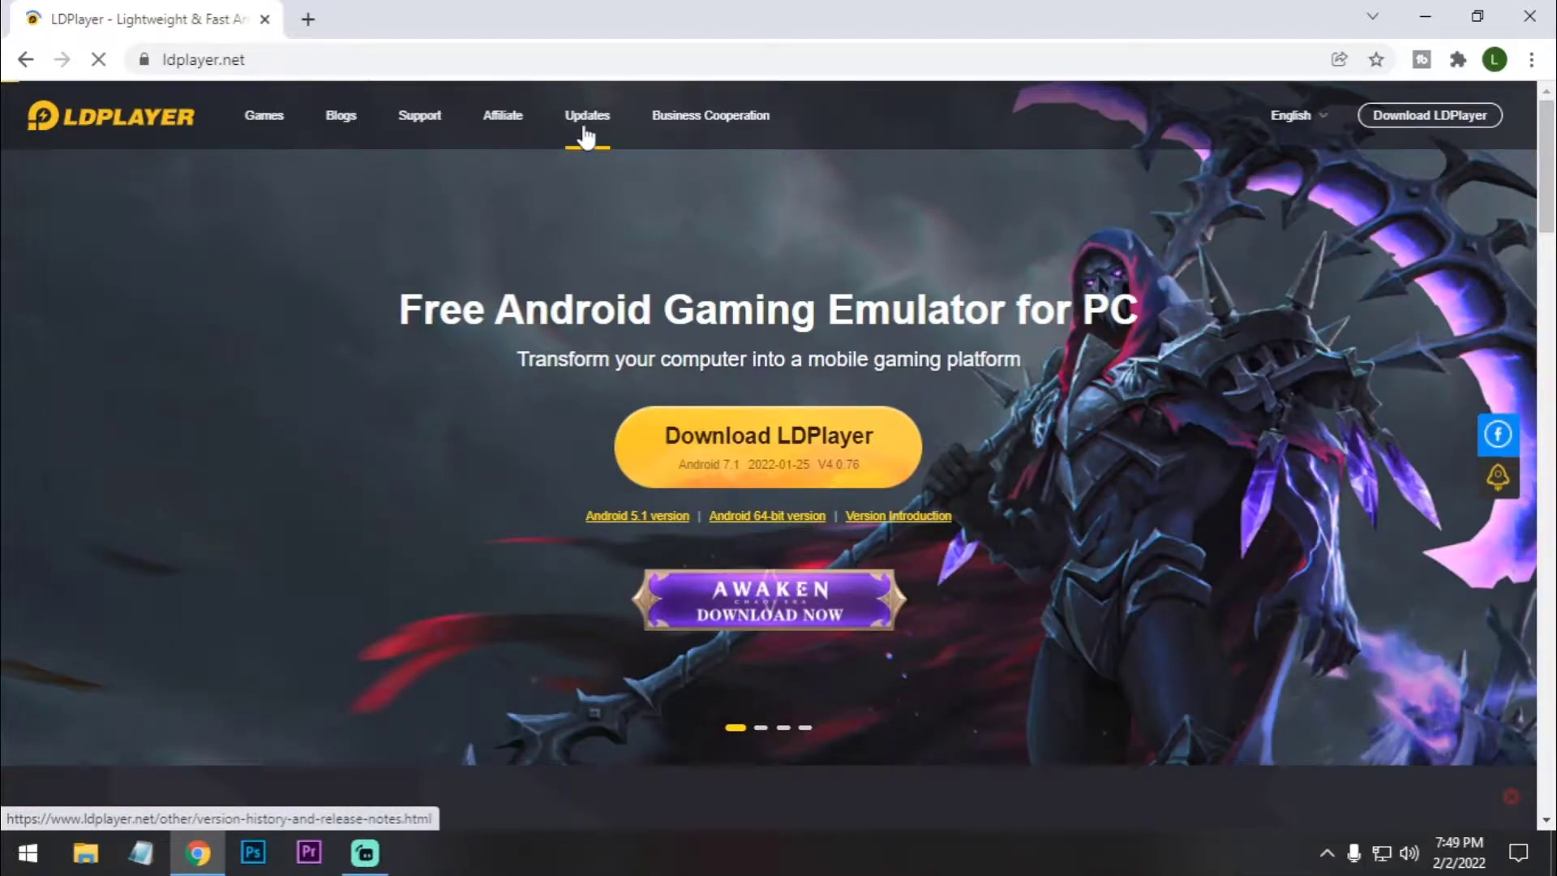
click(584, 130)
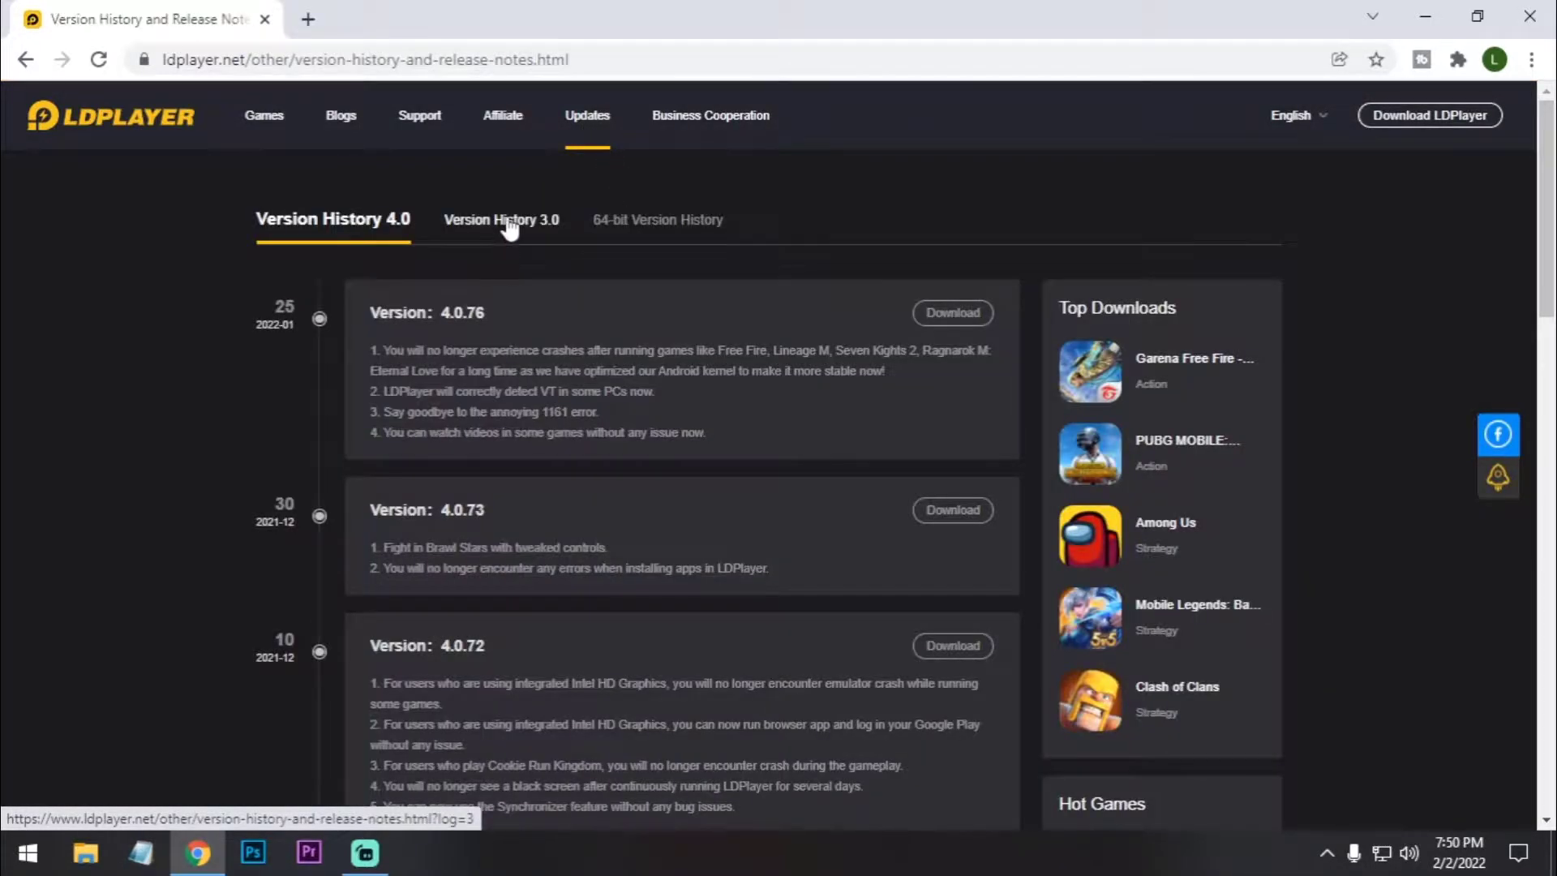
drag(598, 353, 396, 316)
click(506, 323)
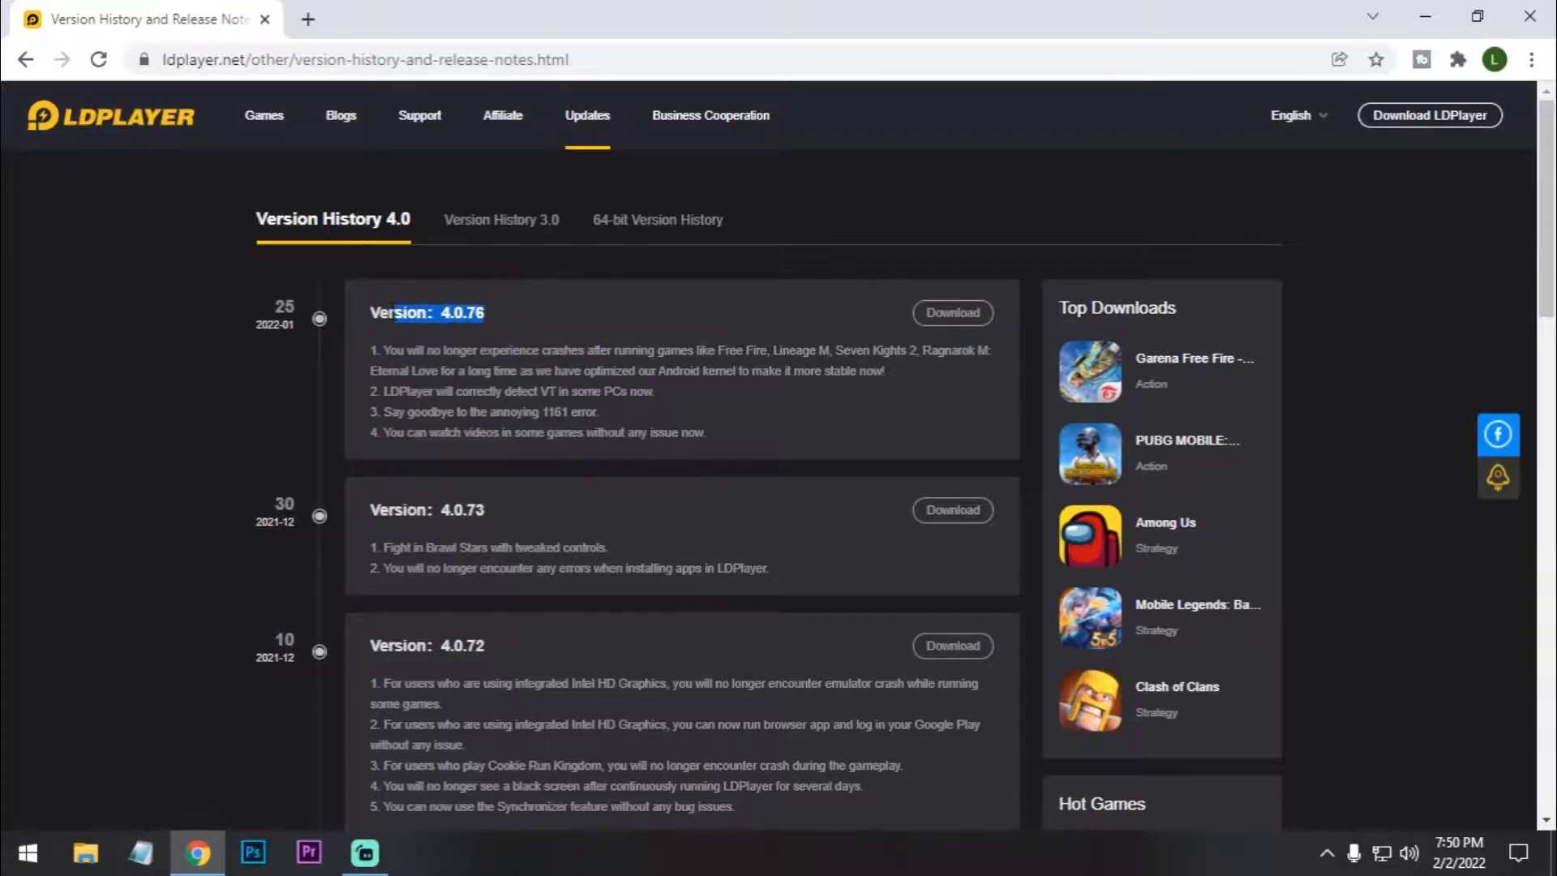
click(630, 315)
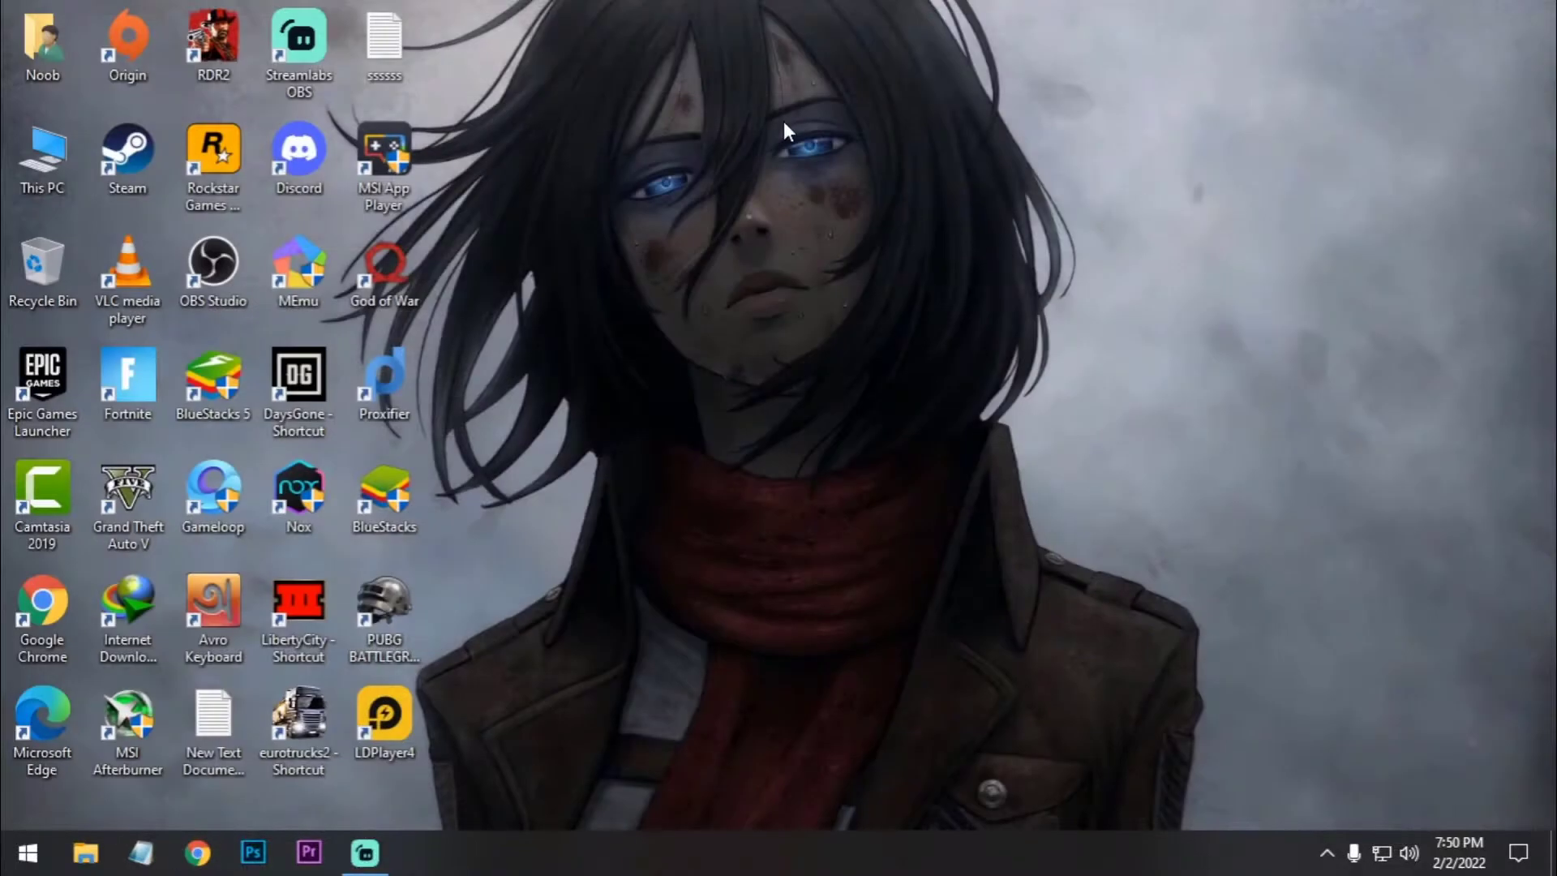
right_click(783, 120)
click(840, 190)
- Check the CPU's virtualization status in Task Manager's performance view, close it and refresh the desktop
right_click(835, 847)
click(922, 767)
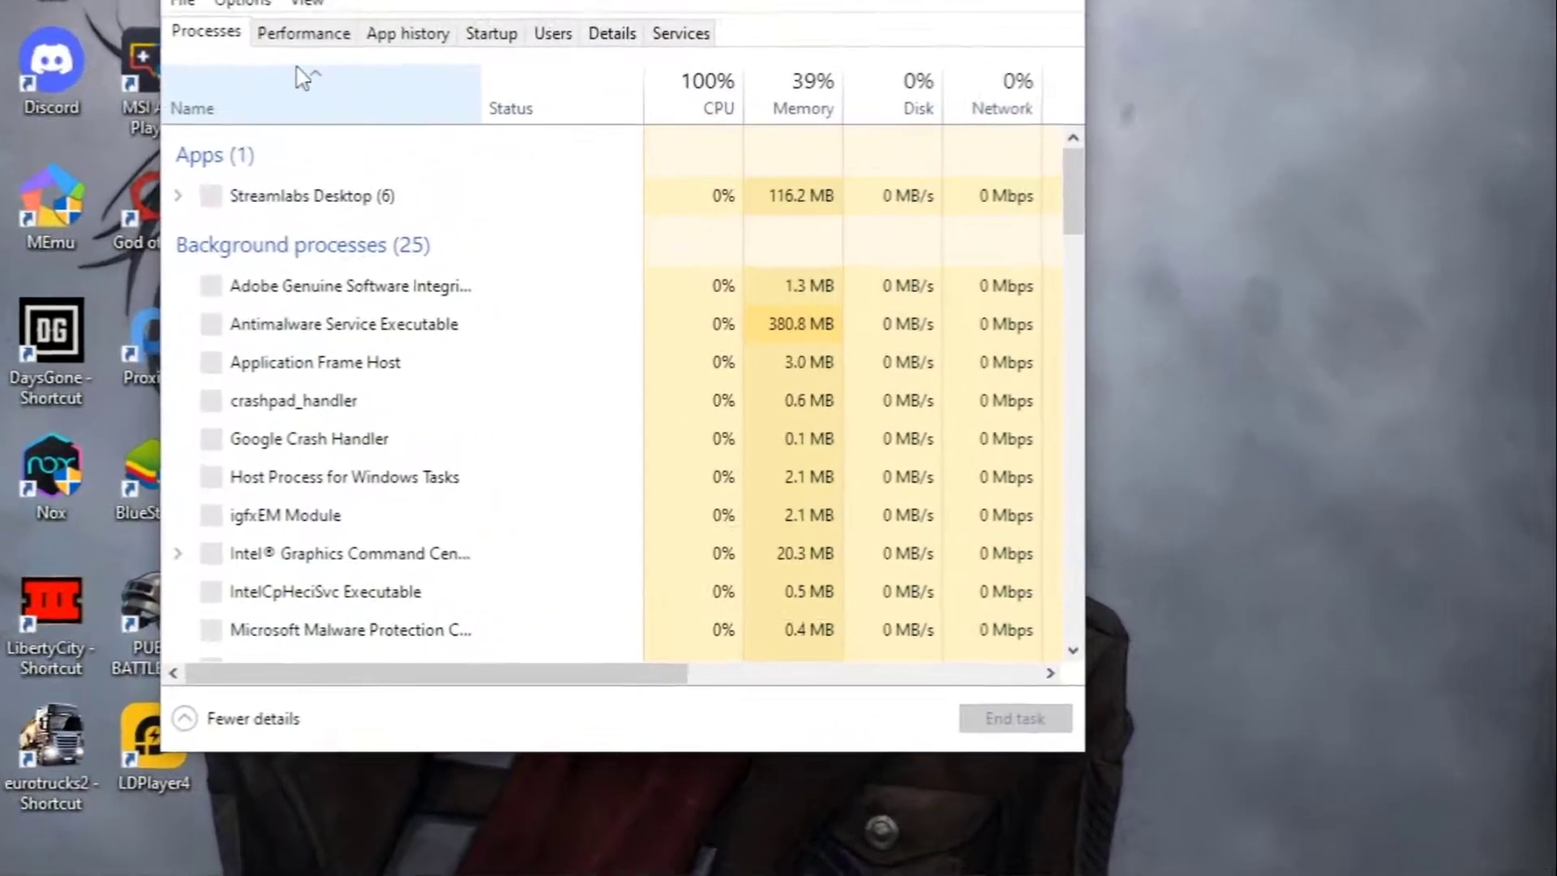
click(509, 126)
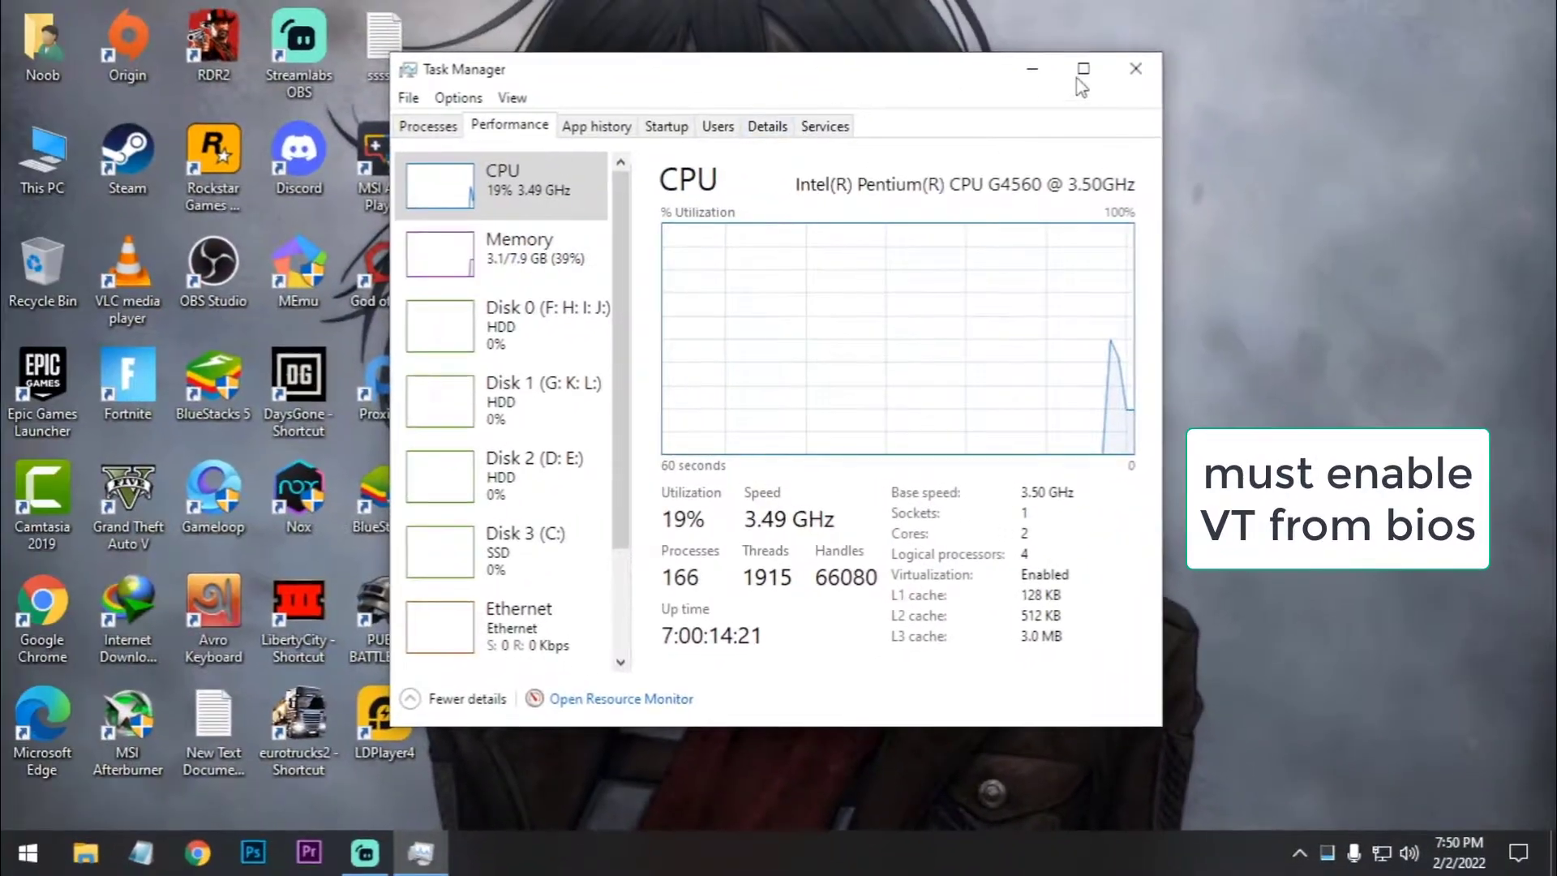
click(1135, 68)
right_click(912, 179)
click(973, 244)
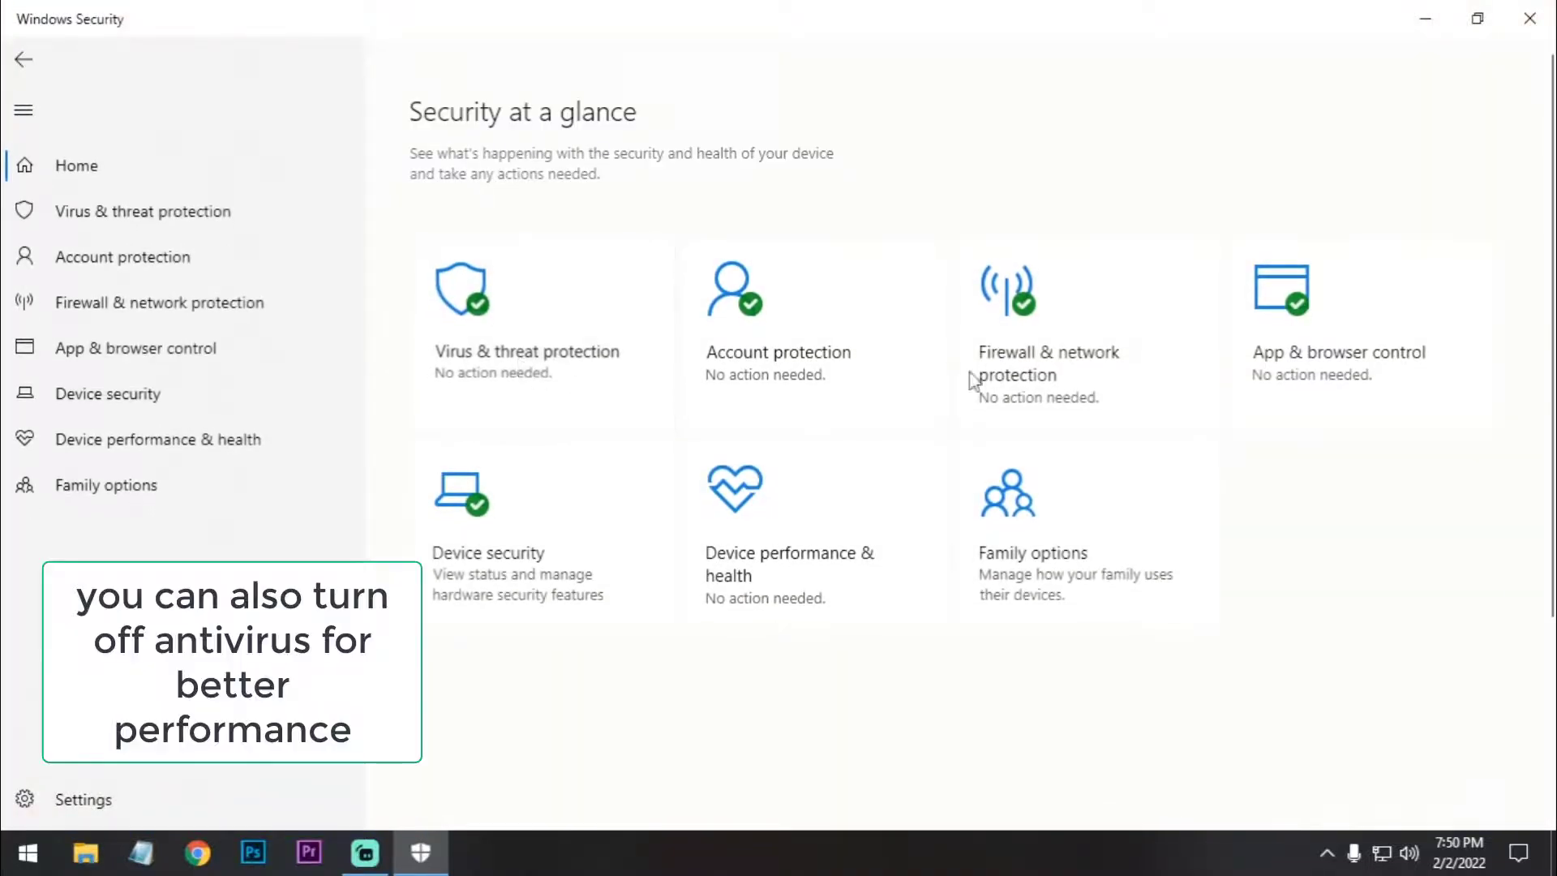
- Review the real-time protection options in Windows Security's virus and threat protection settings, and close the window
click(519, 340)
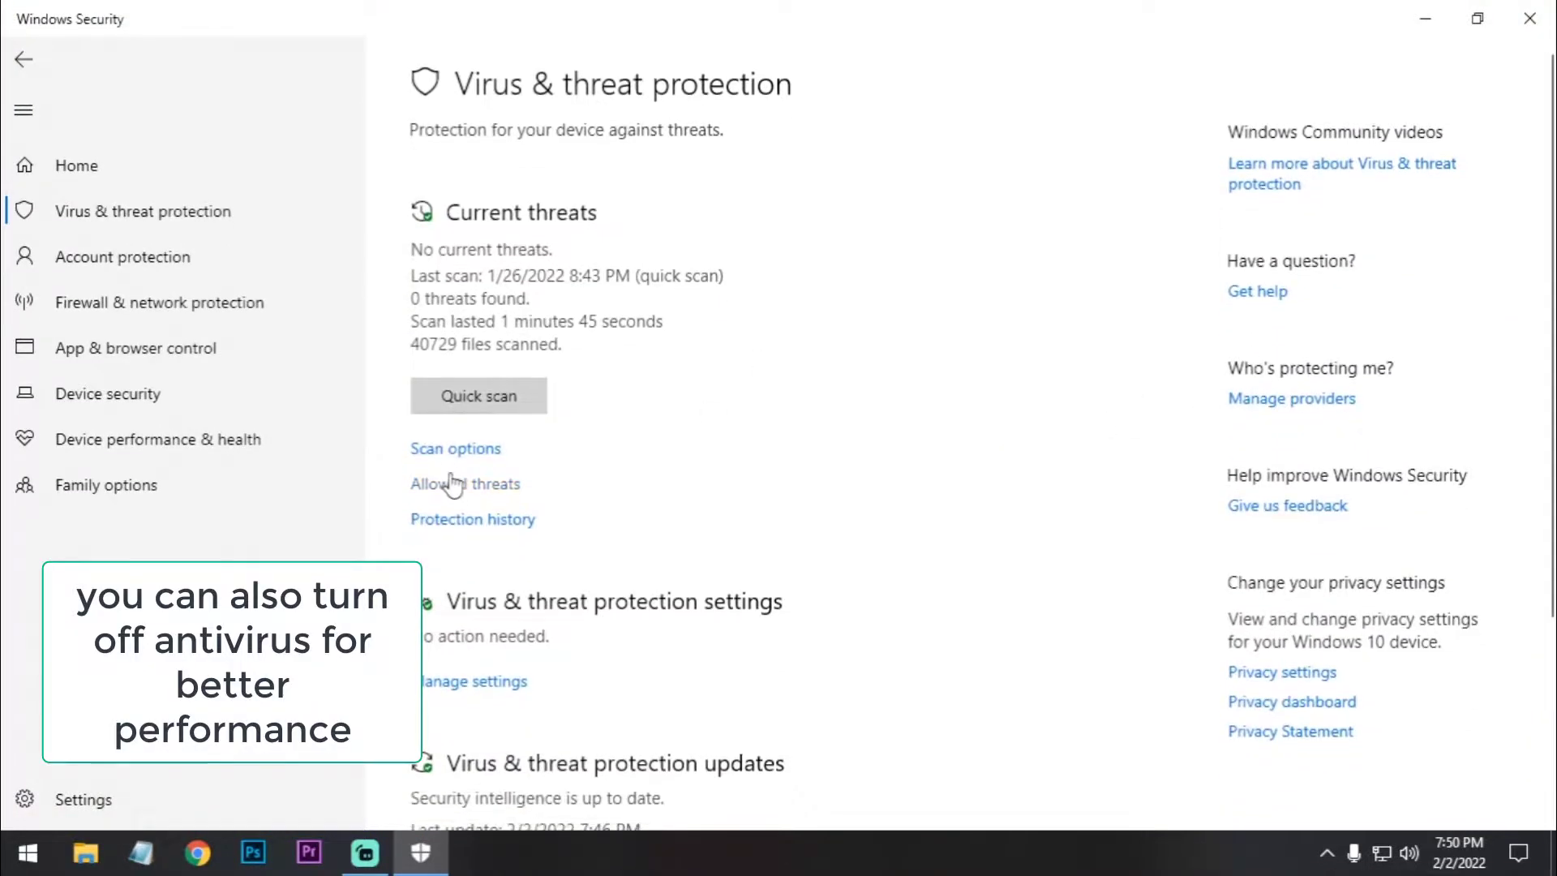
drag(1552, 207, 1547, 459)
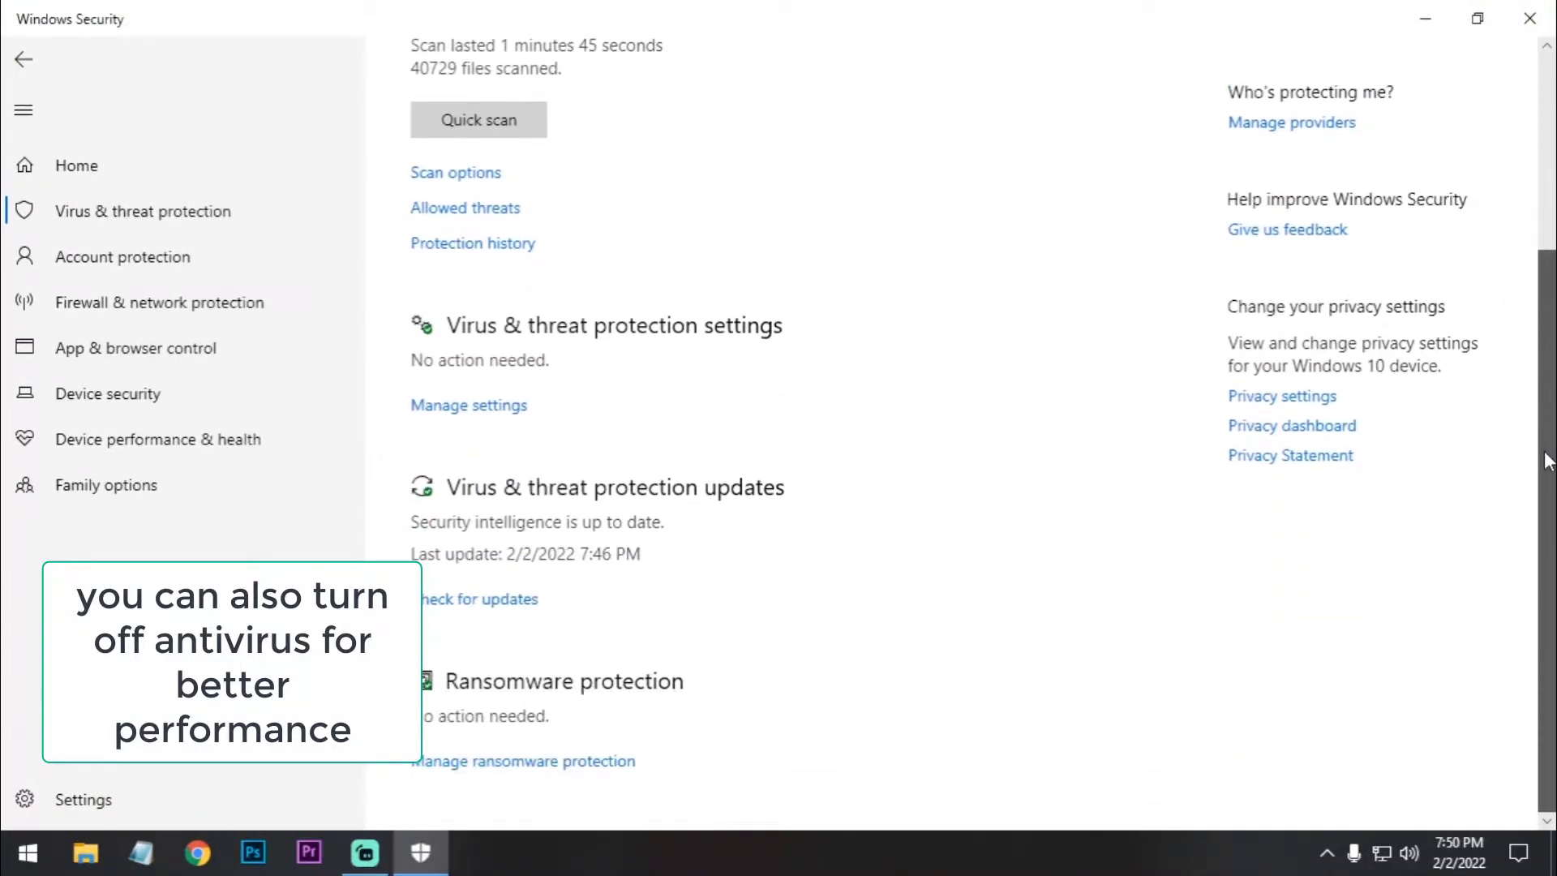
click(487, 408)
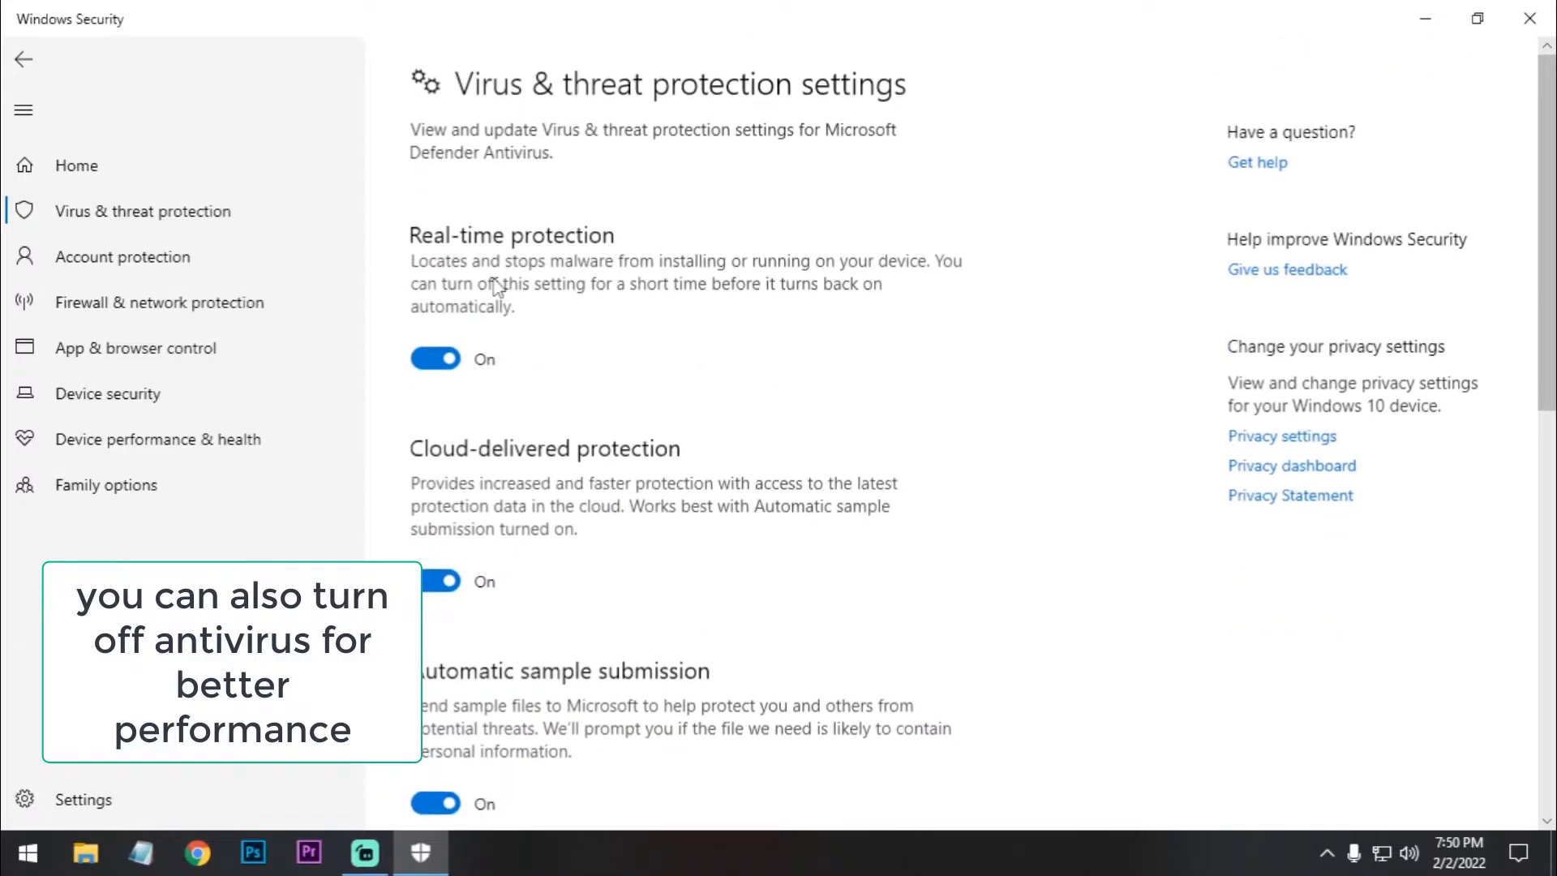
click(1530, 18)
right_click(782, 208)
click(864, 276)
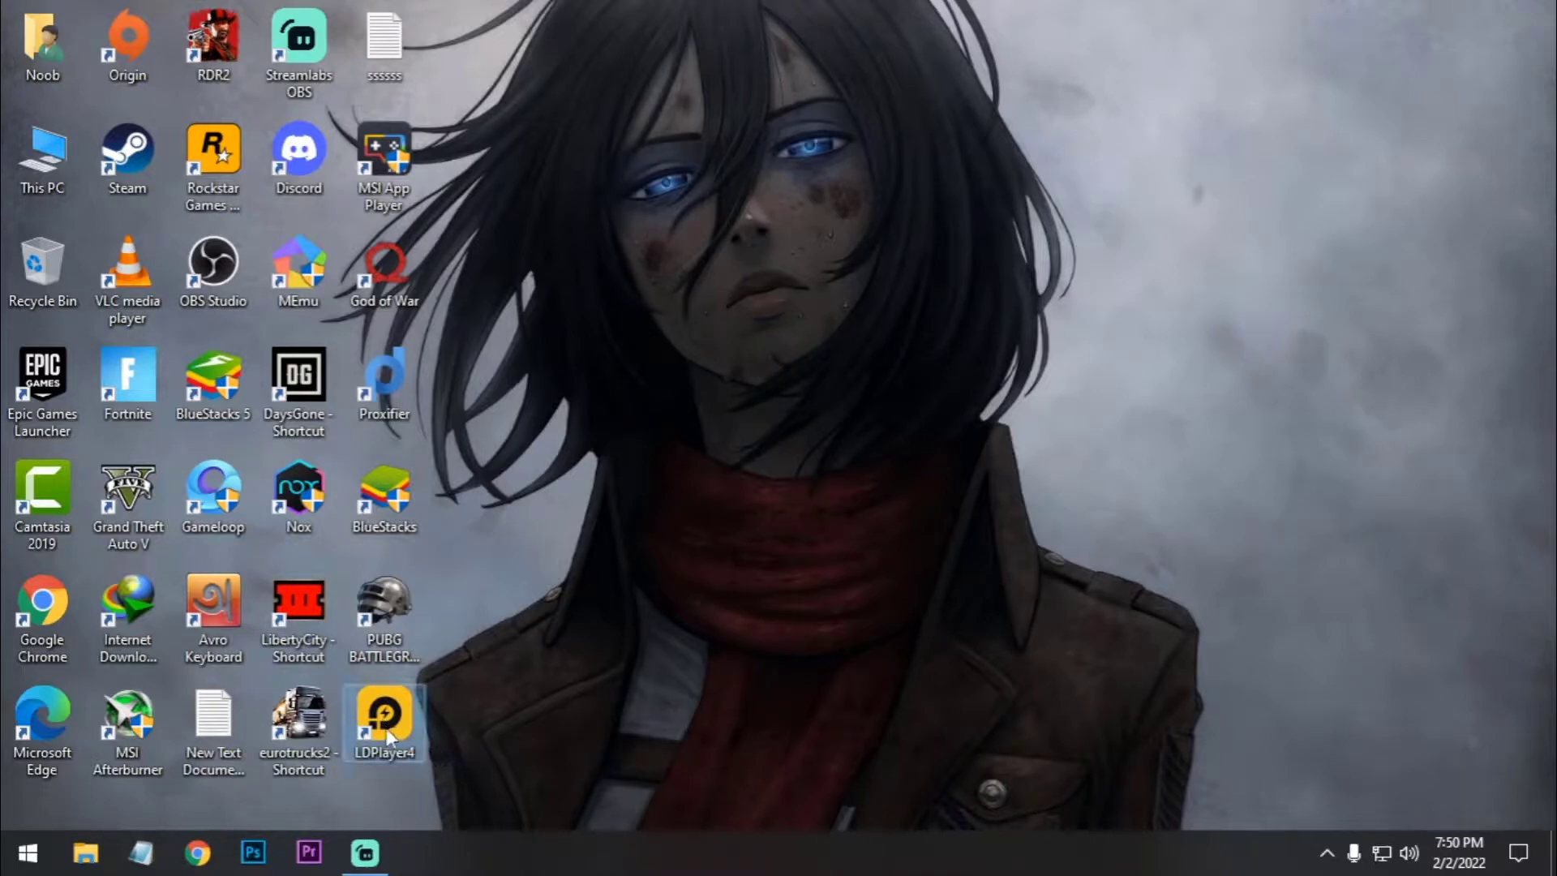
- Set the LDPlayer4 shortcut's compatibility to disable fullscreen optimizations and run as administrator, visiting its high DPI settings too
right_click(410, 734)
click(421, 708)
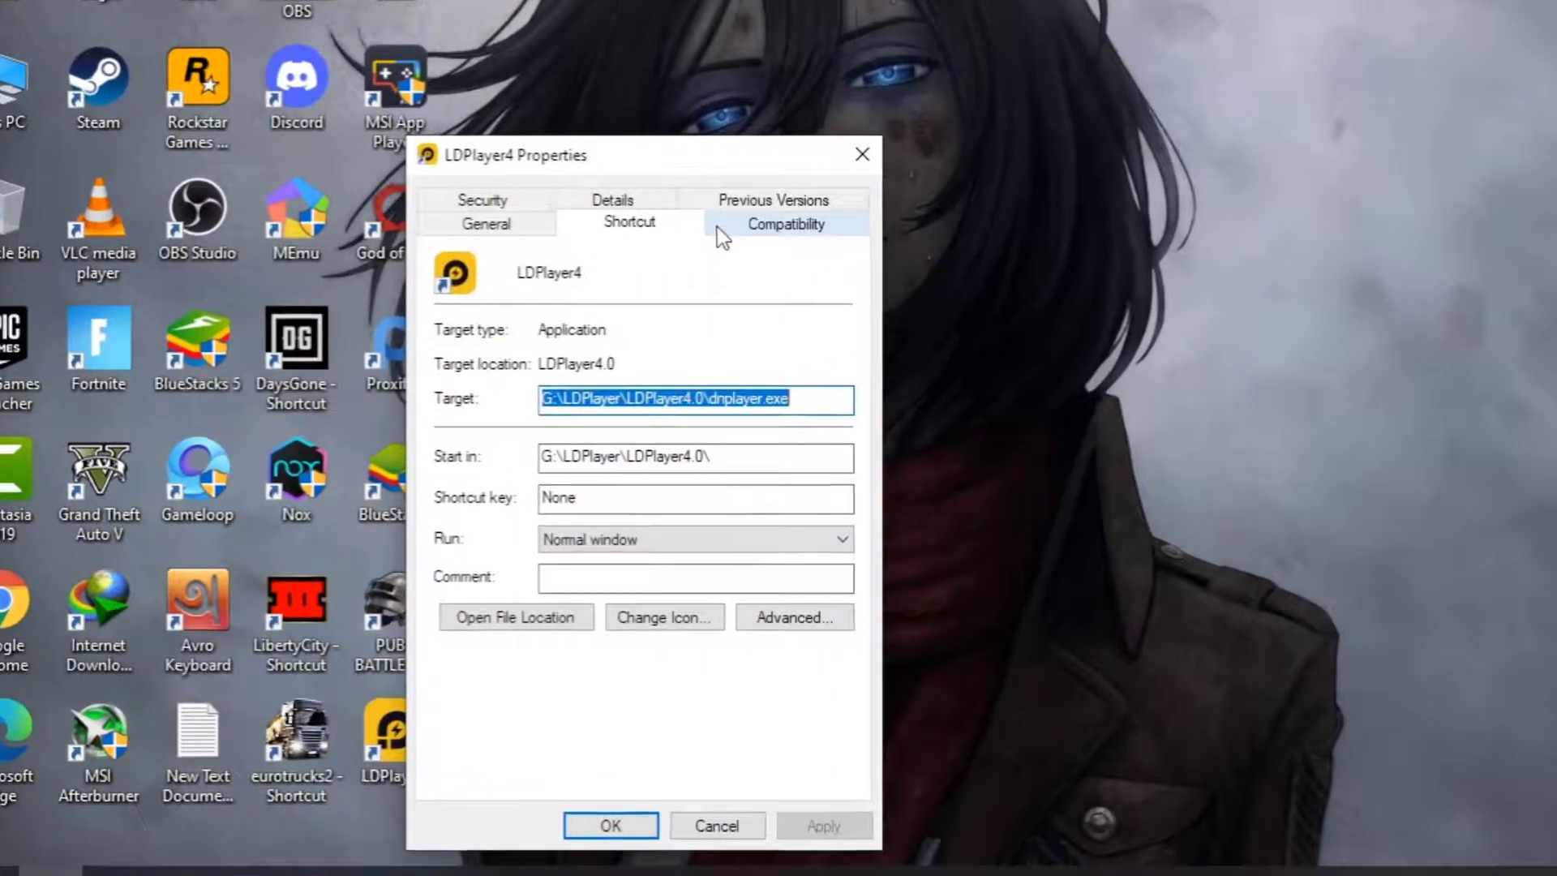
click(718, 225)
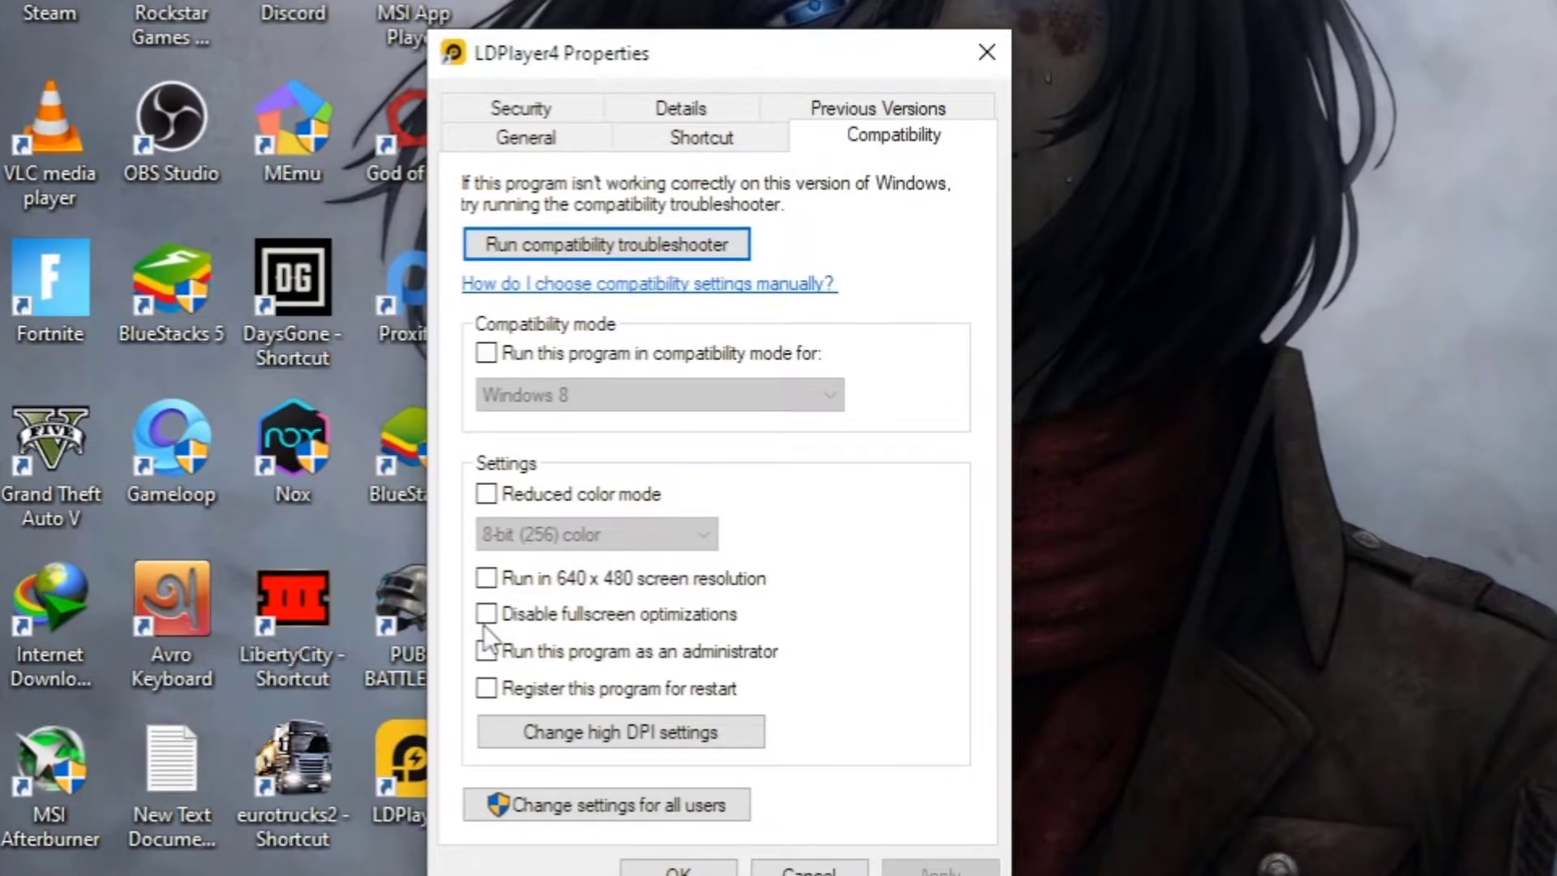
click(486, 651)
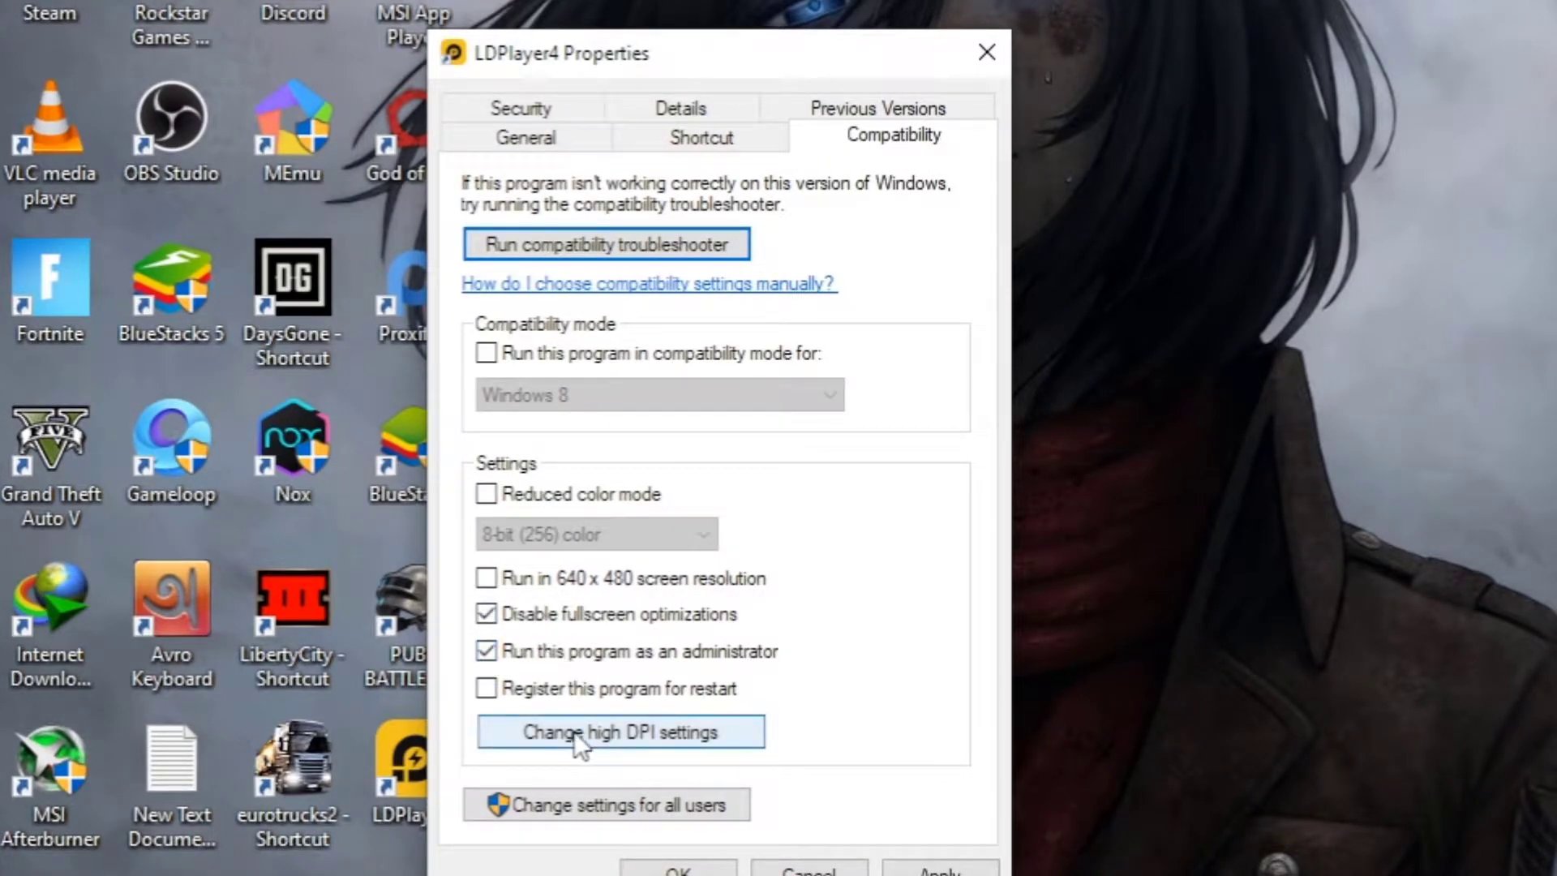
click(574, 738)
click(873, 793)
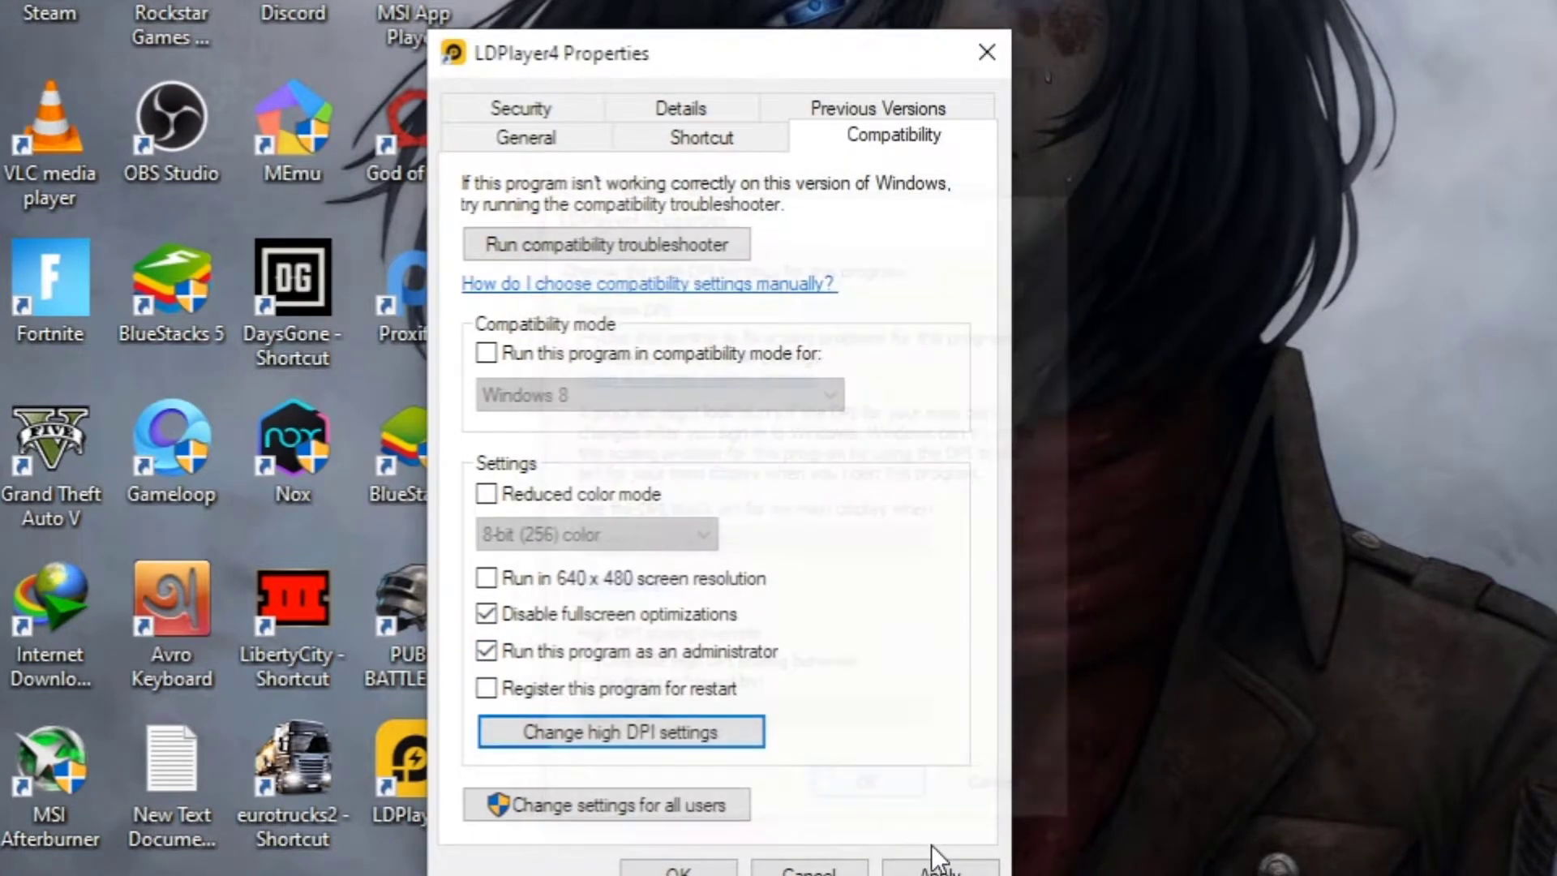
click(809, 865)
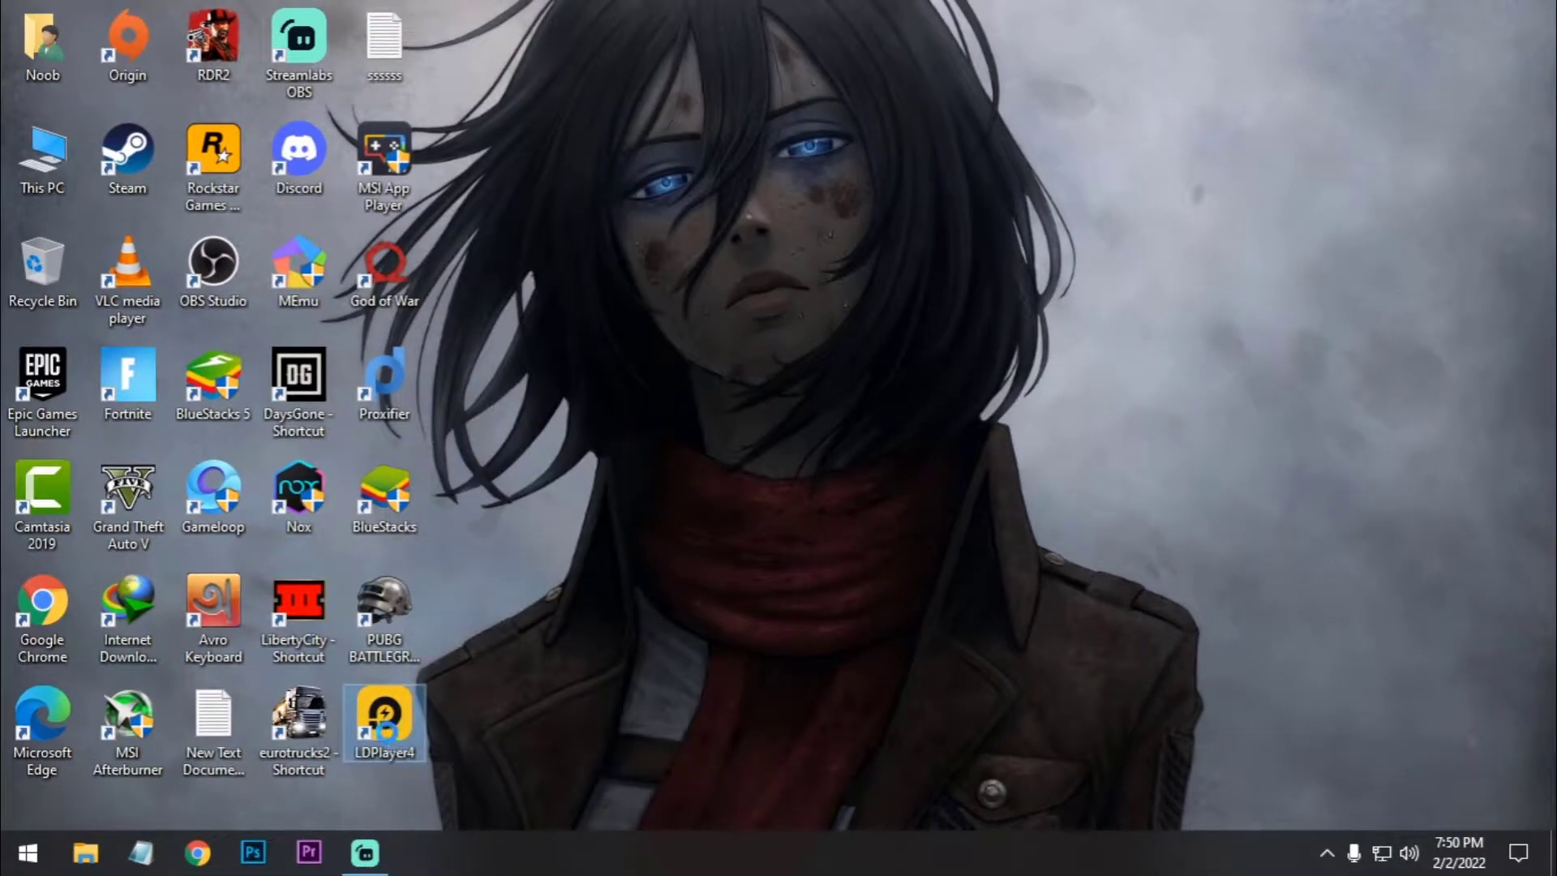
- Open the LDPlayer4 shortcut's file location, copy the folder path G:\LDPlayer\LDPlayer4.0 and close the folder
right_click(384, 734)
click(546, 196)
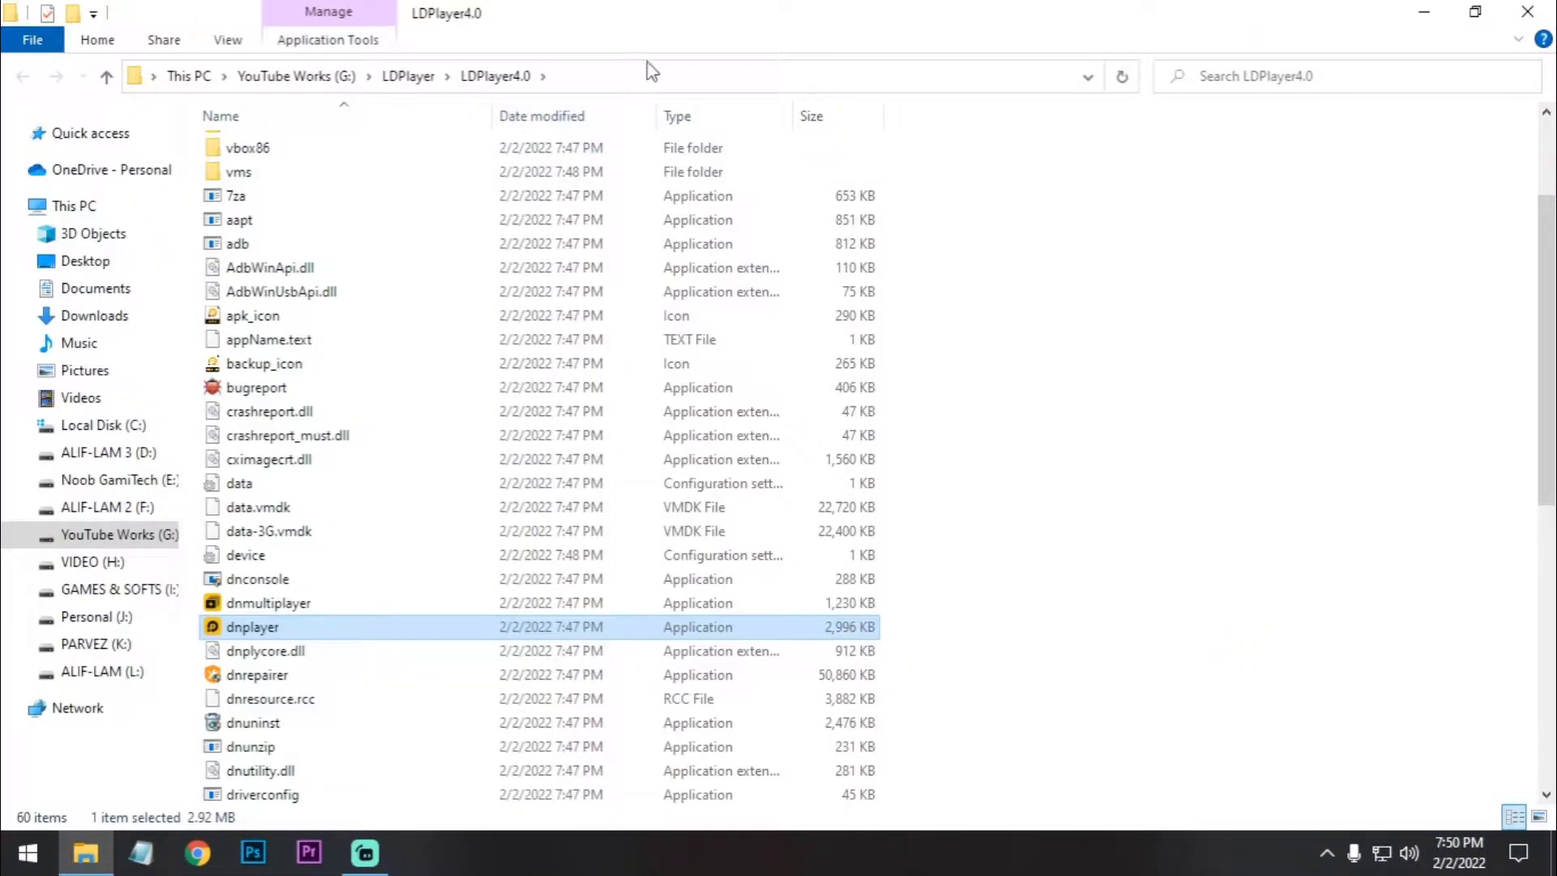
click(645, 77)
drag(355, 82, 108, 91)
right_click(223, 77)
click(278, 138)
click(1513, 10)
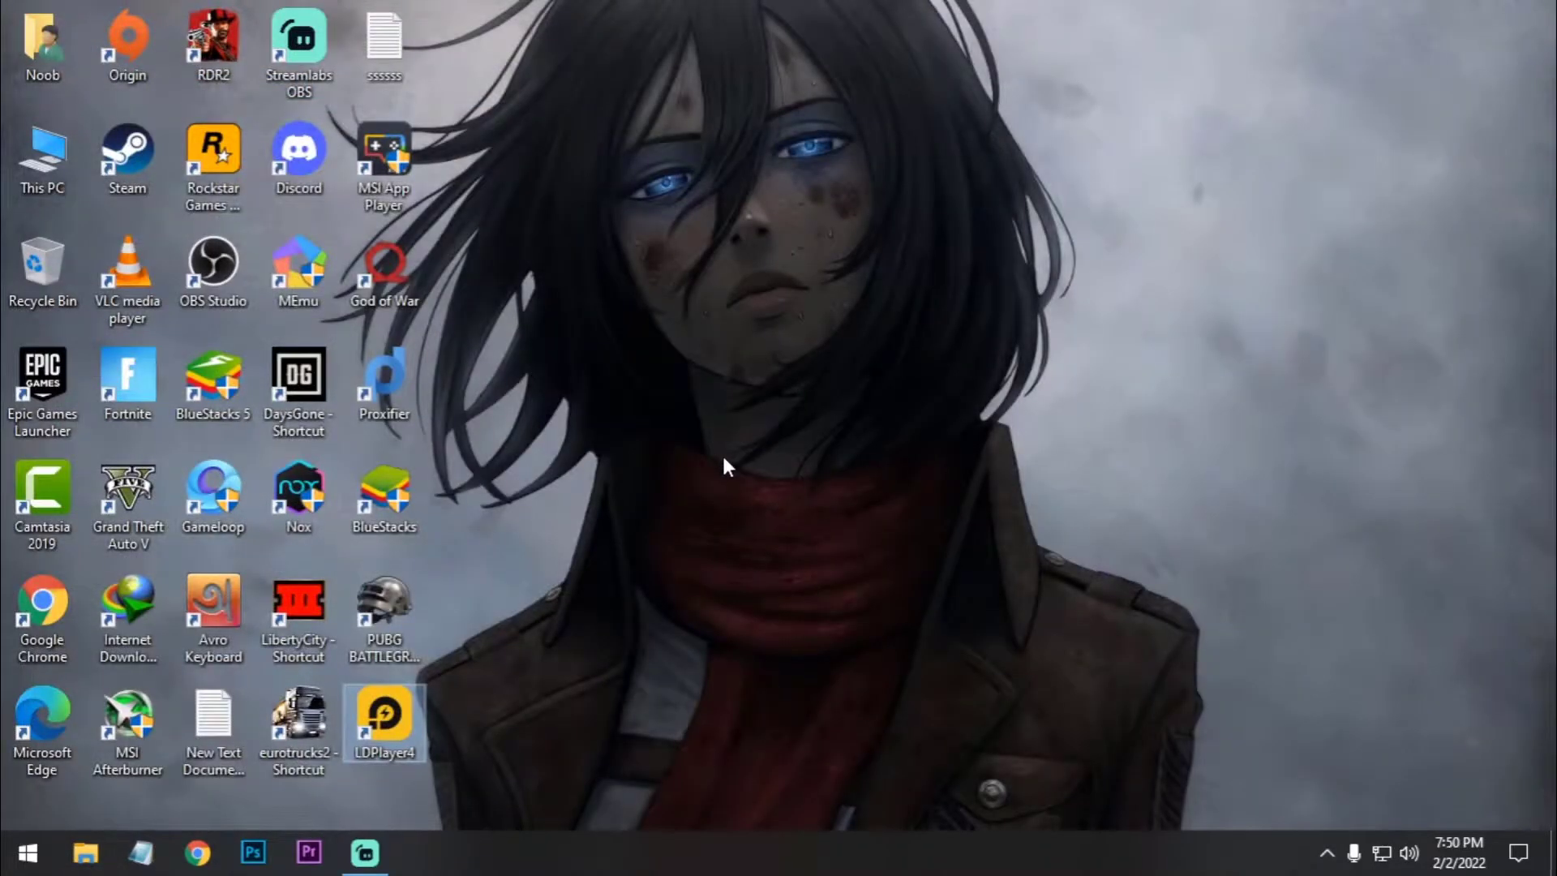
- Add dnplayer from G:\LDPlayer\LDPlayer4.0 to the graphics performance preference list in Windows Graphics settings
key(super)
text(gra)
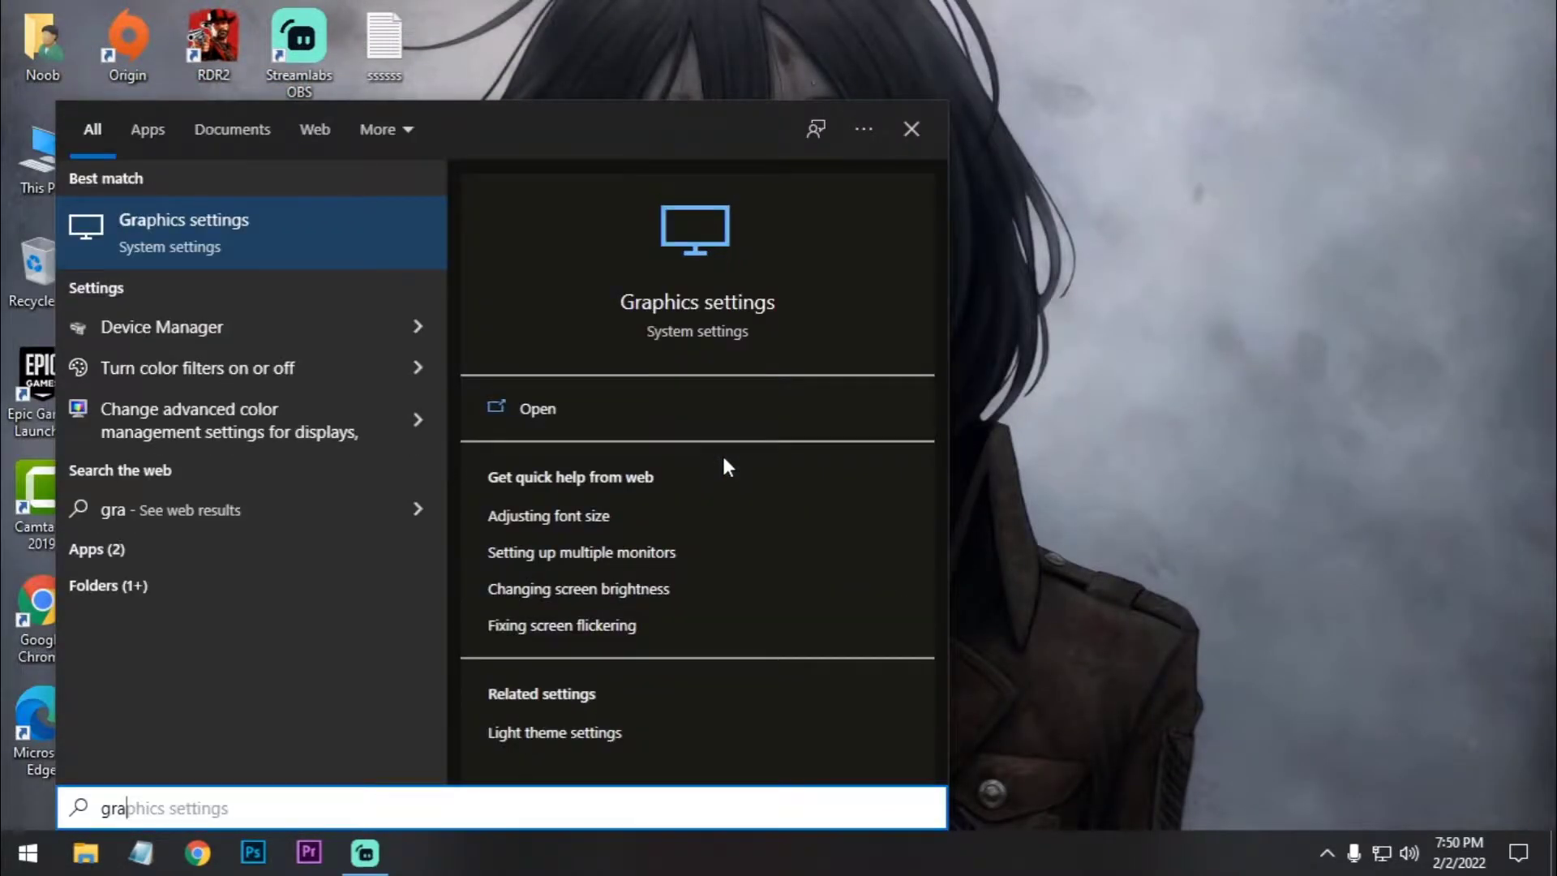
key(Return)
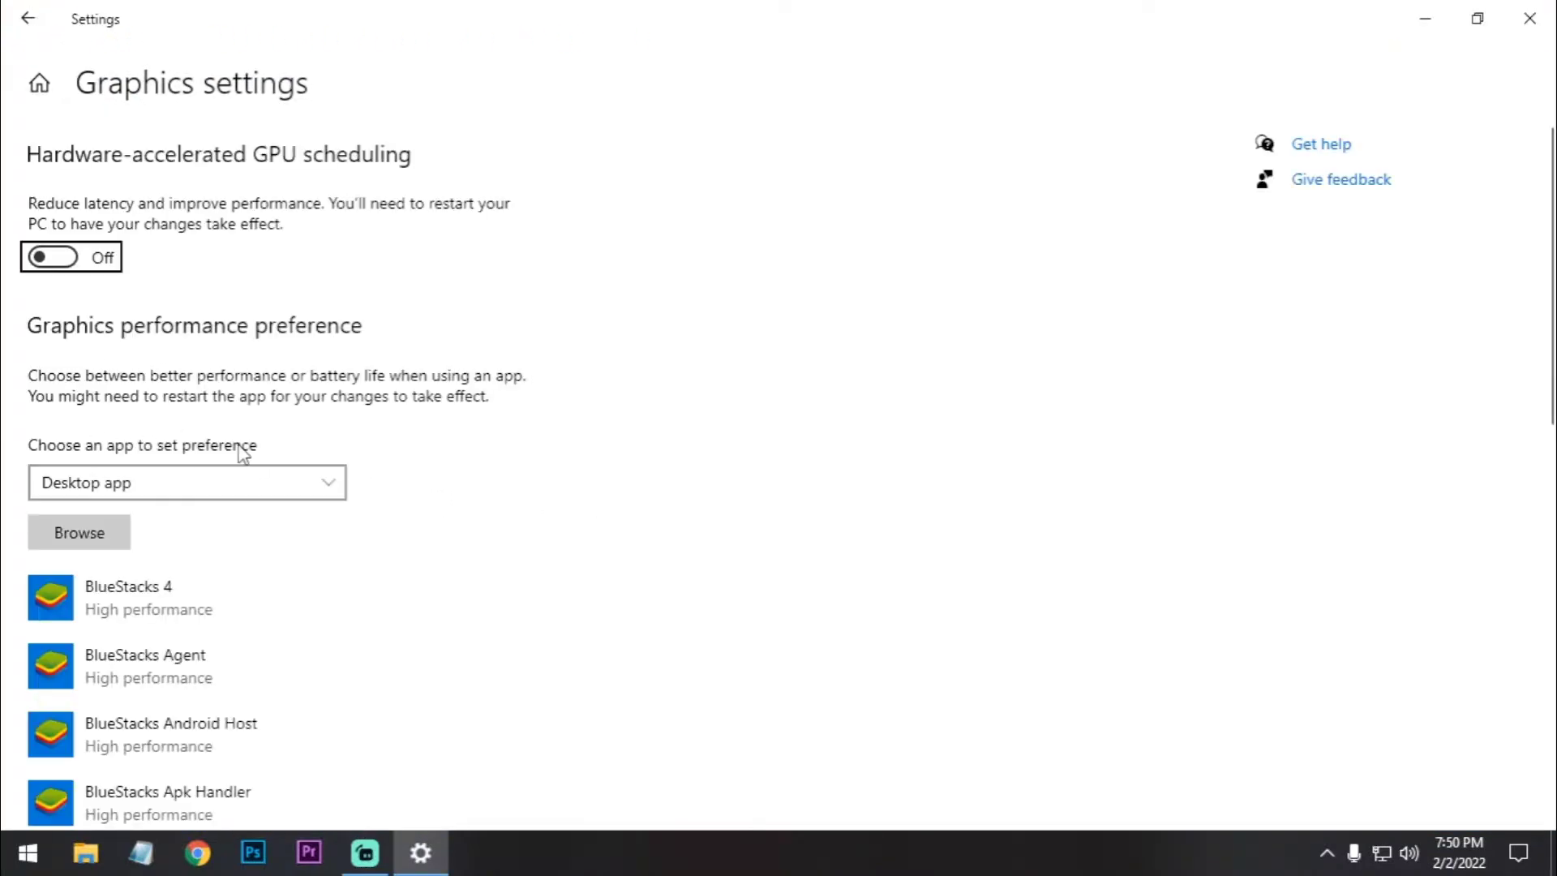
click(86, 531)
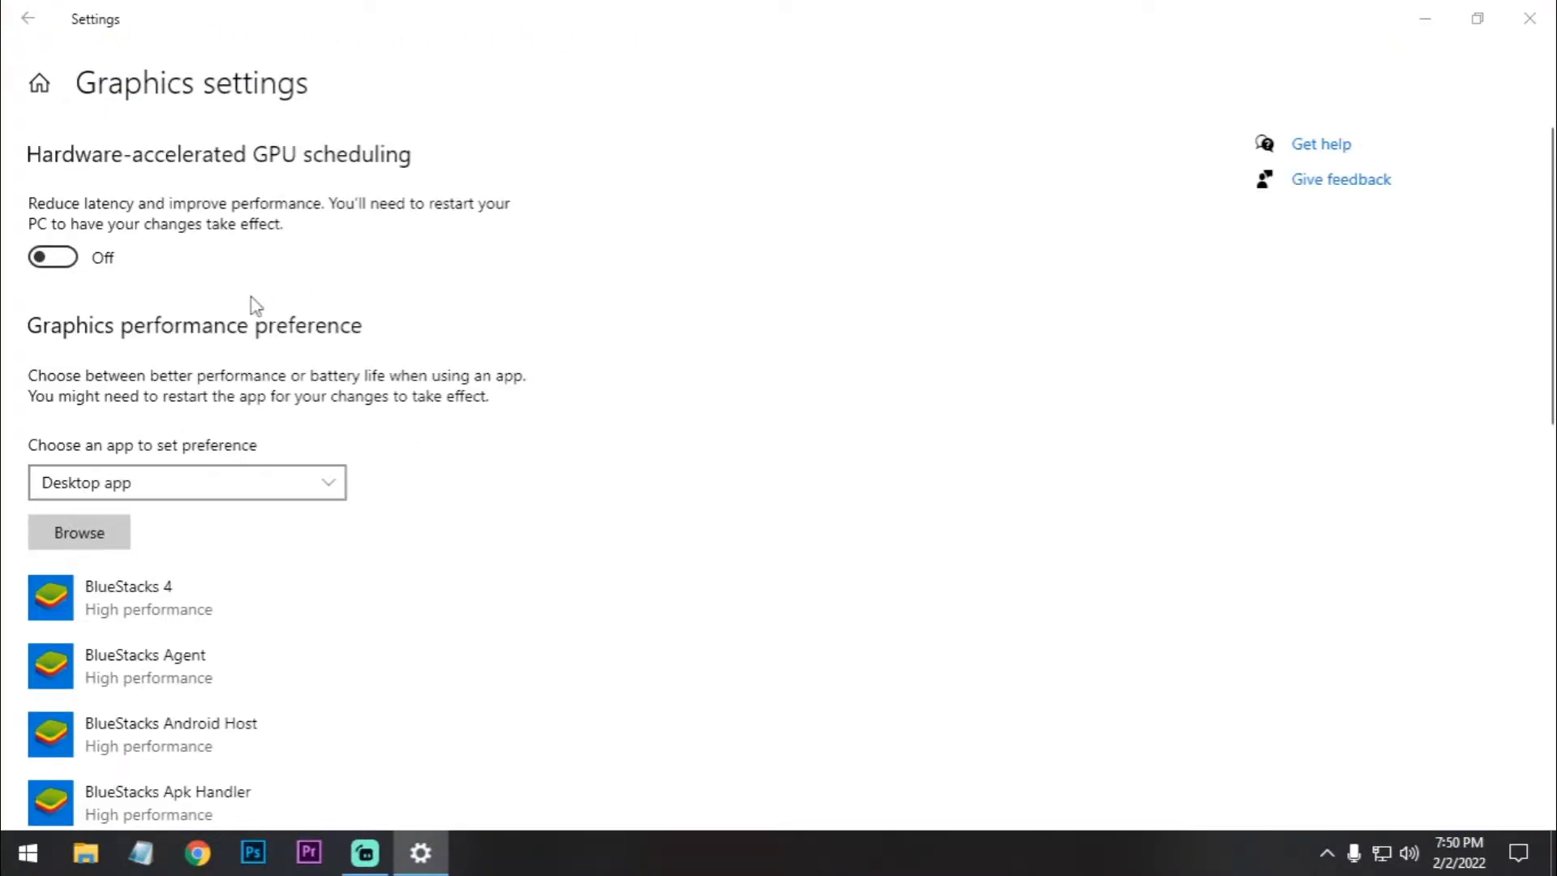
click(591, 62)
key(ctrl+v)
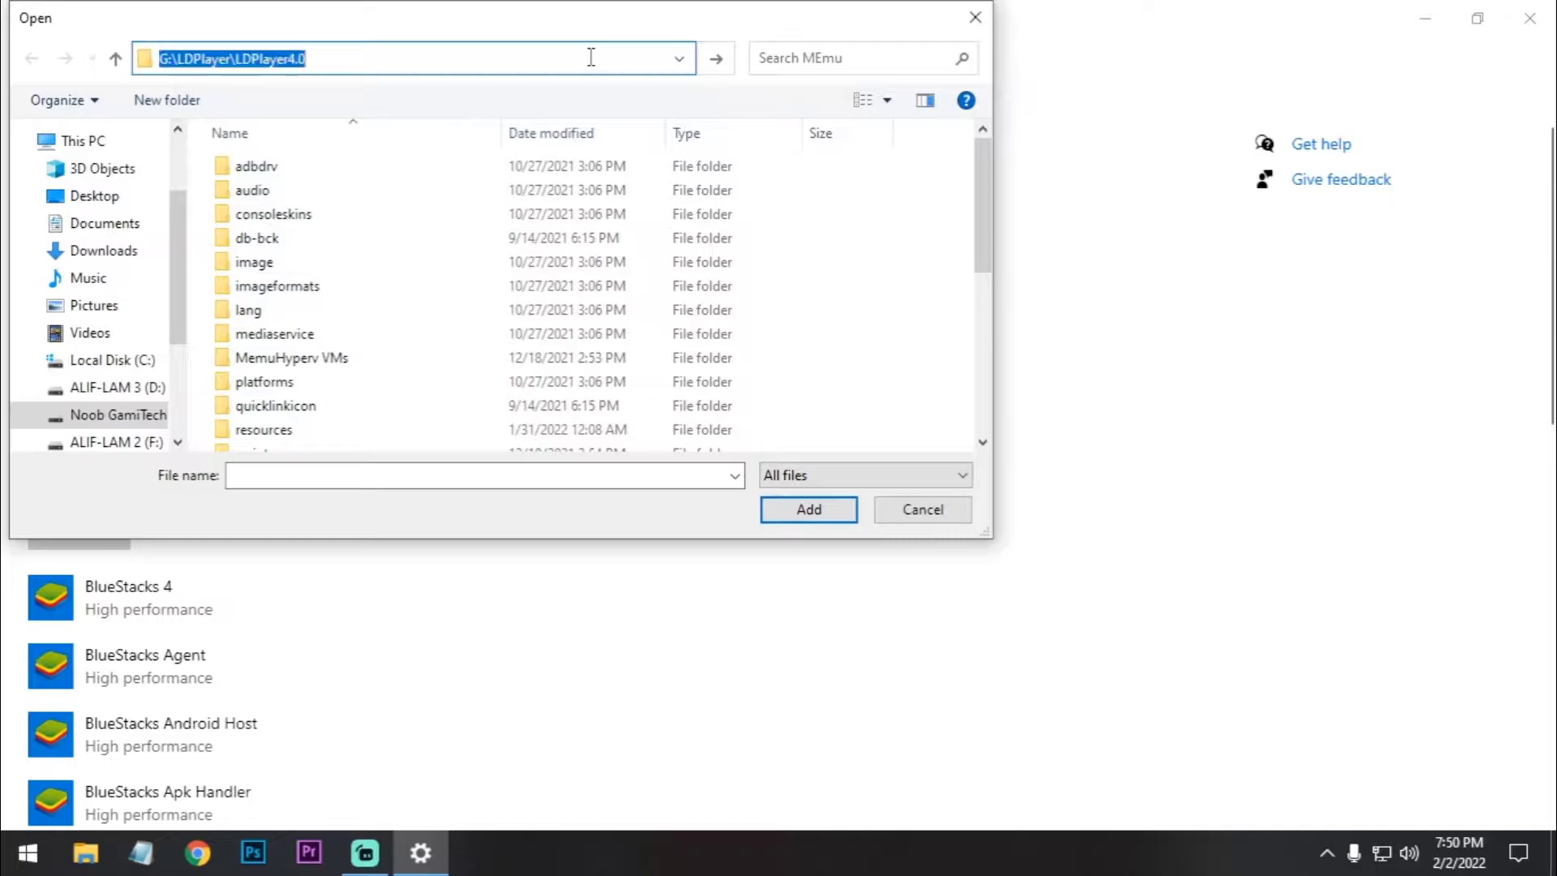
key(Return)
drag(984, 216, 984, 358)
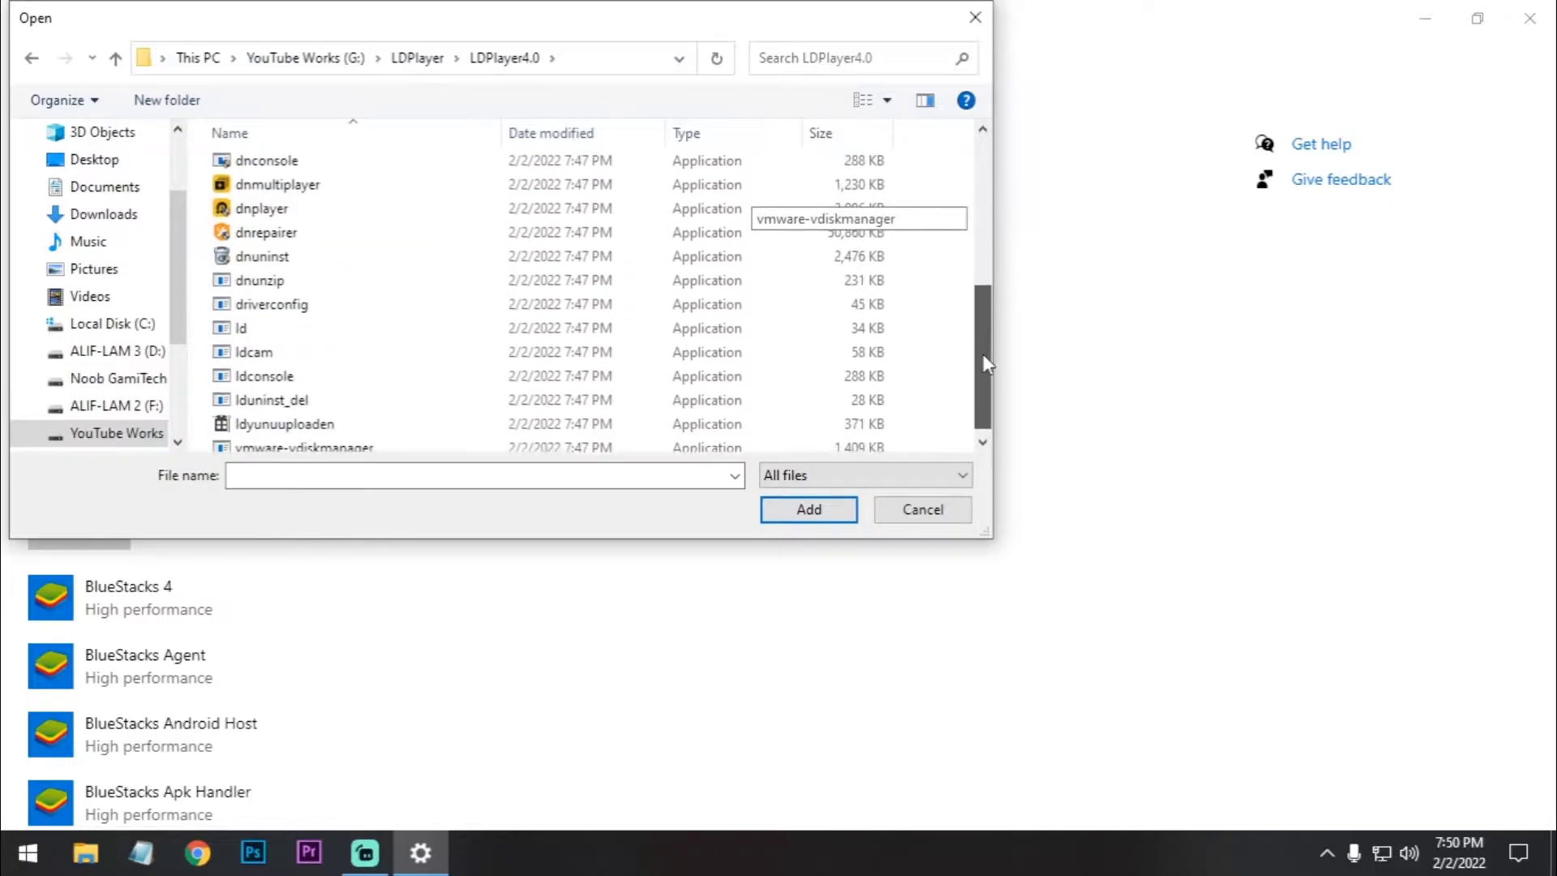
click(320, 202)
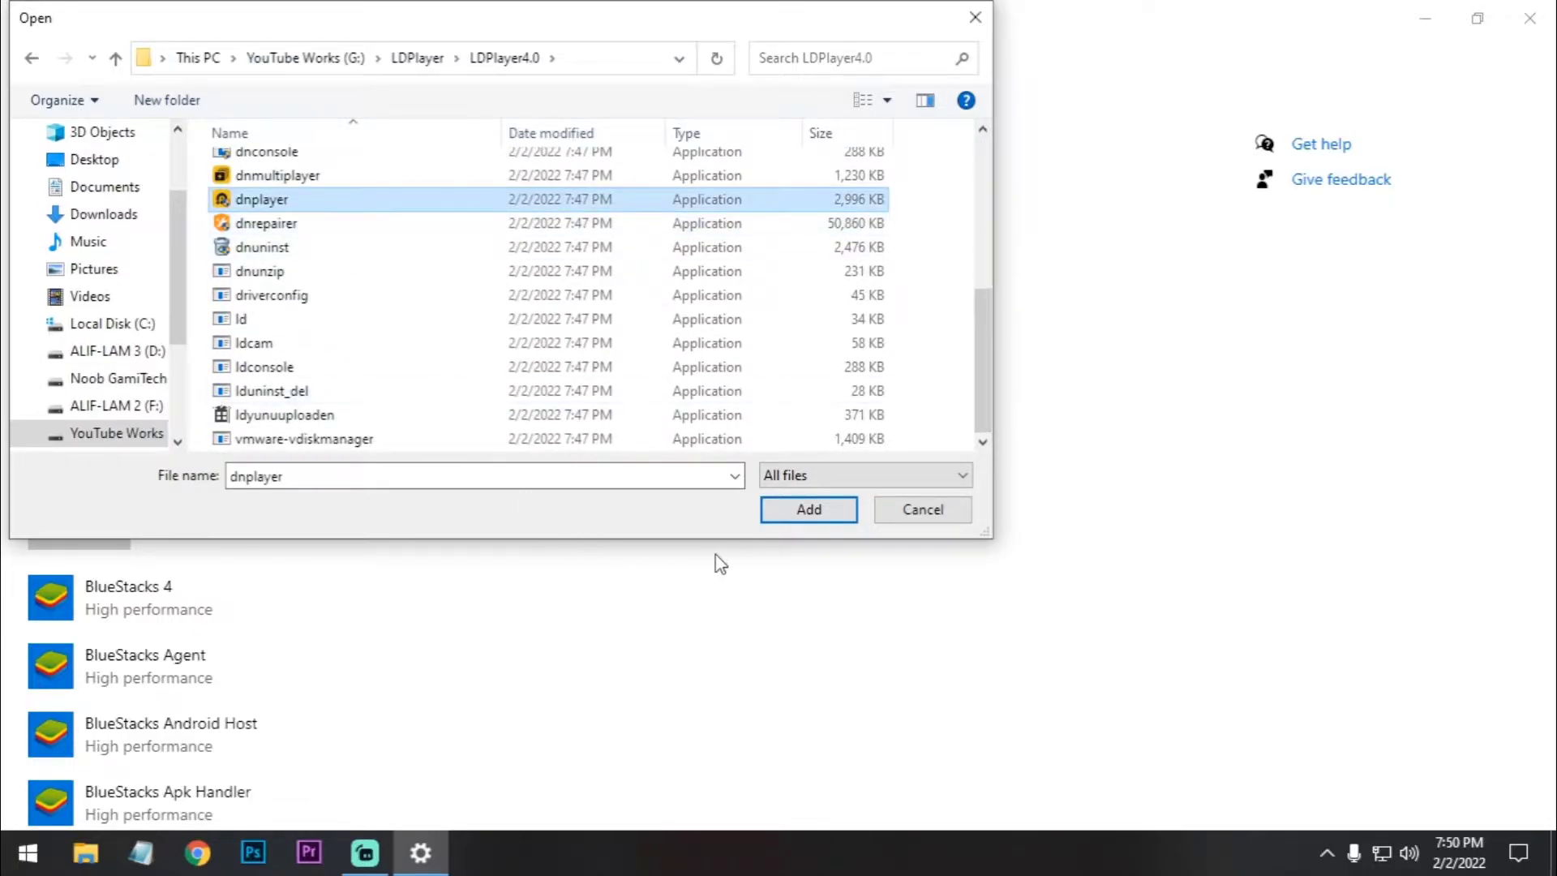
click(794, 519)
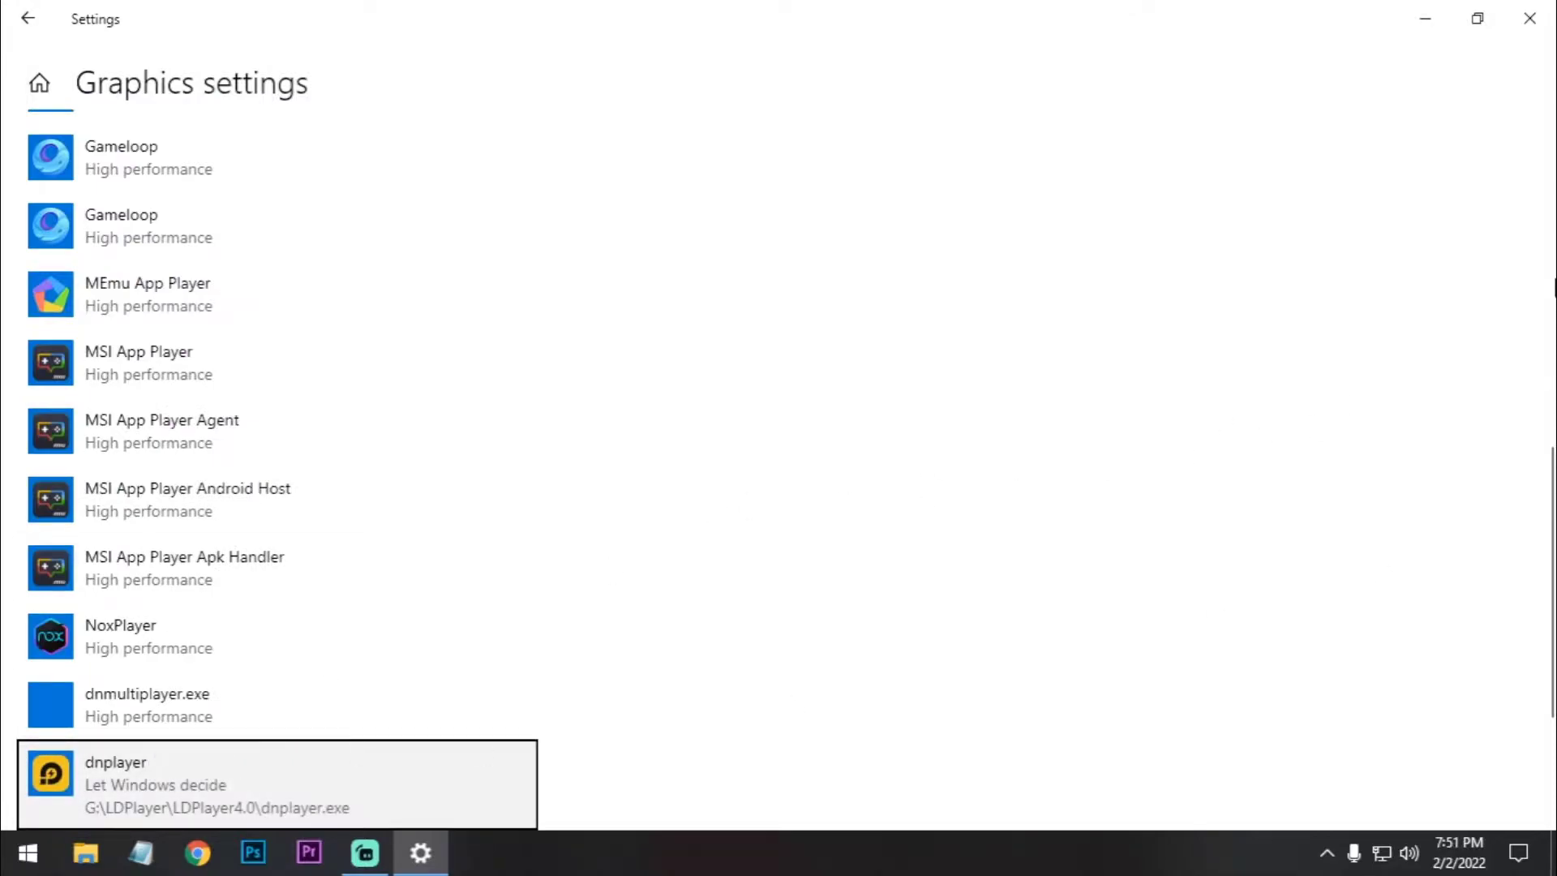
- Set dnplayer's graphics preference to High performance and save it
drag(1553, 505, 1553, 637)
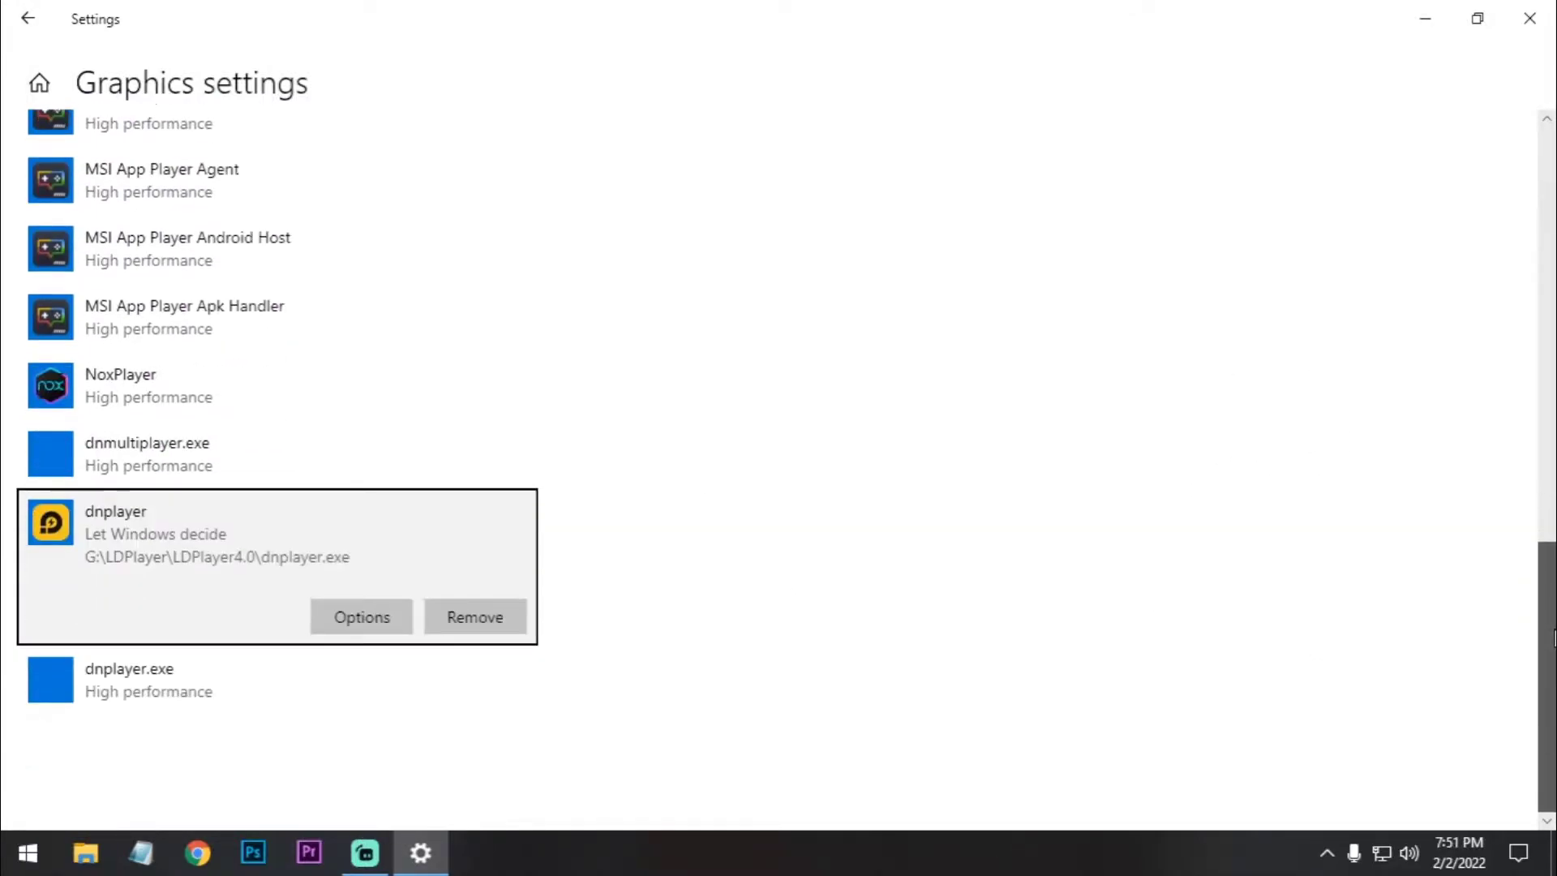
click(389, 614)
click(584, 467)
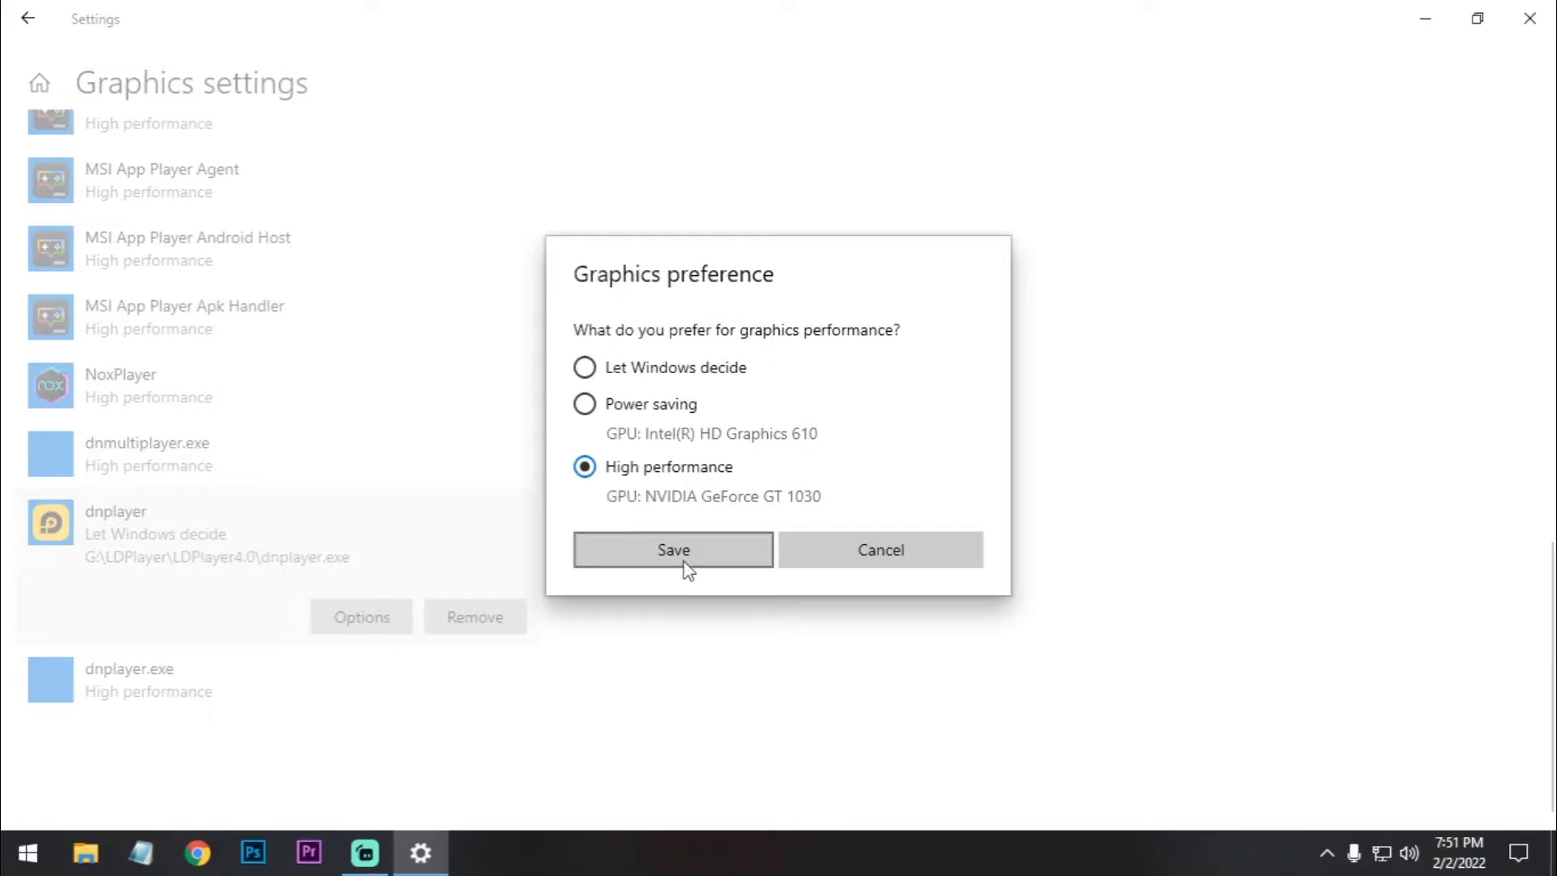
click(682, 560)
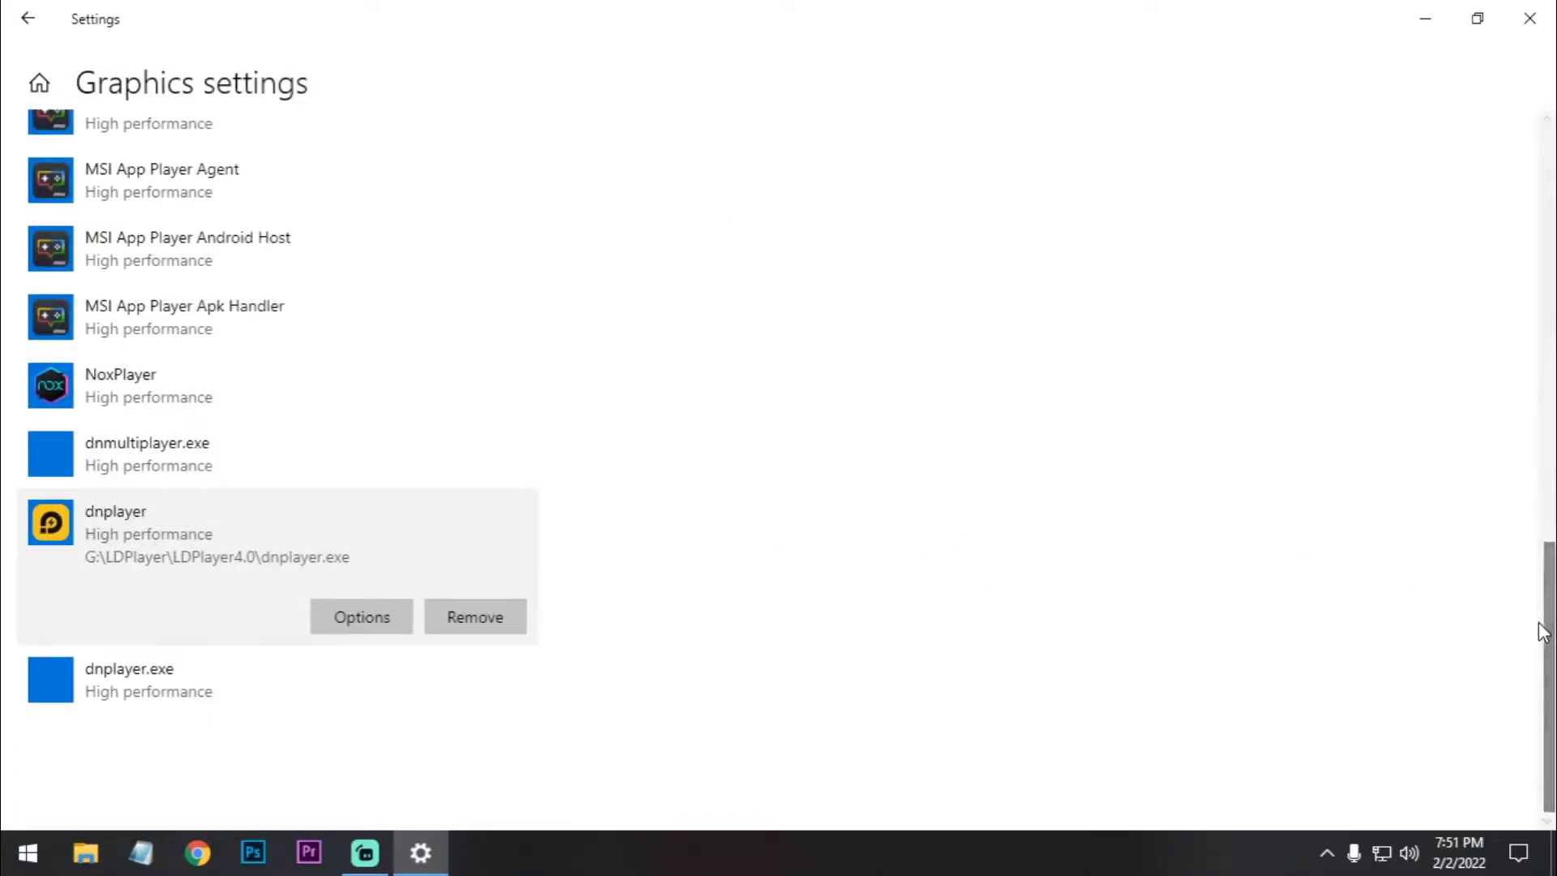
- Add dnmultiplayer from the LDPlayer4.0 folder to the graphics performance preference list
drag(1533, 604, 1549, 162)
click(77, 425)
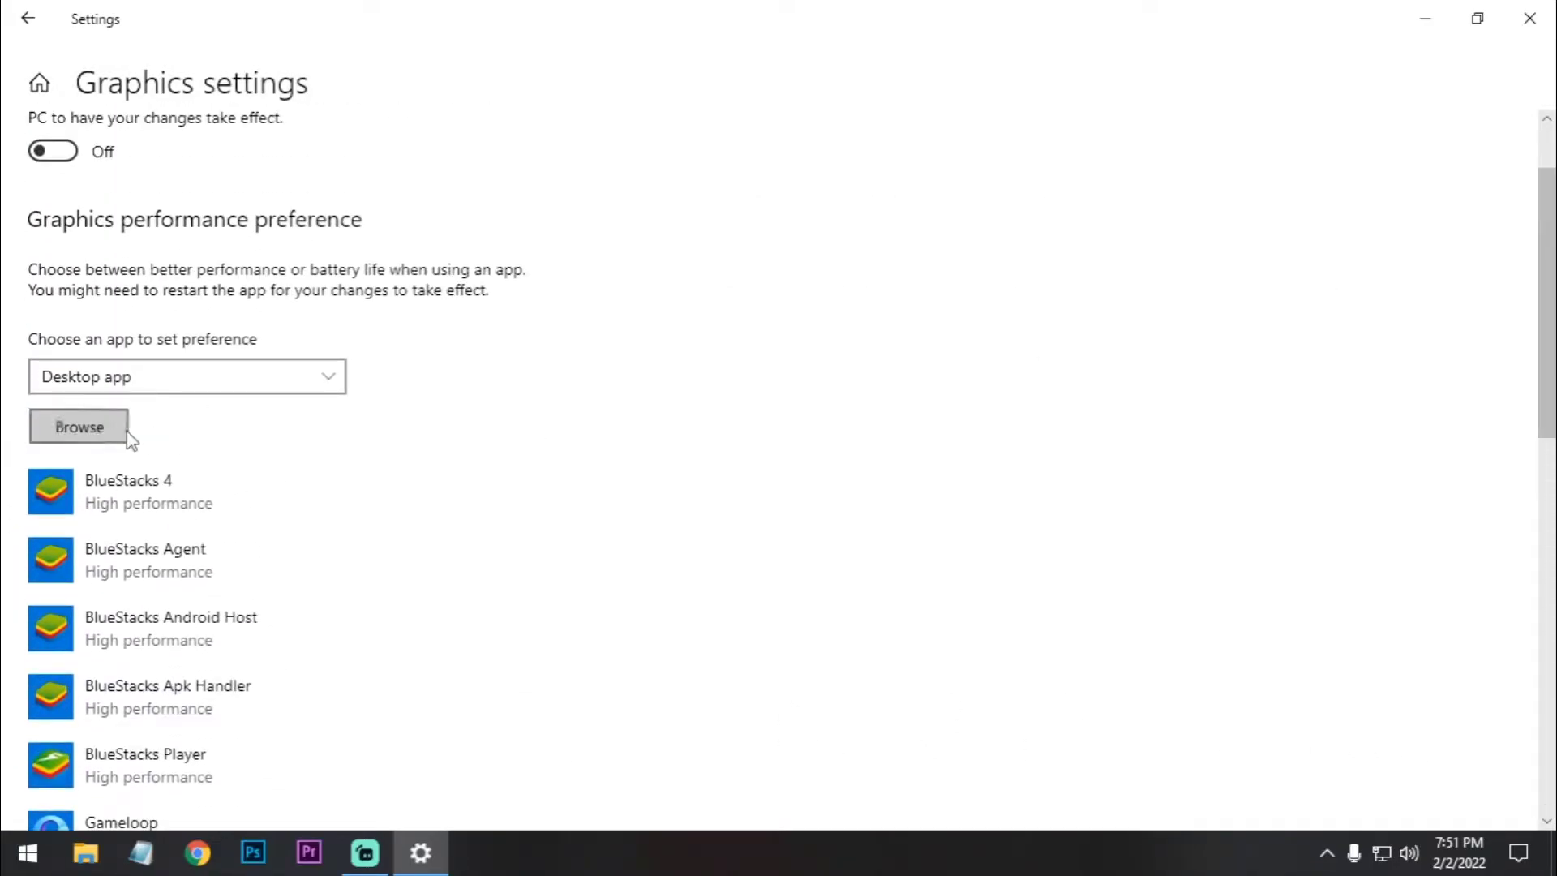
scroll(933, 227, down, 4)
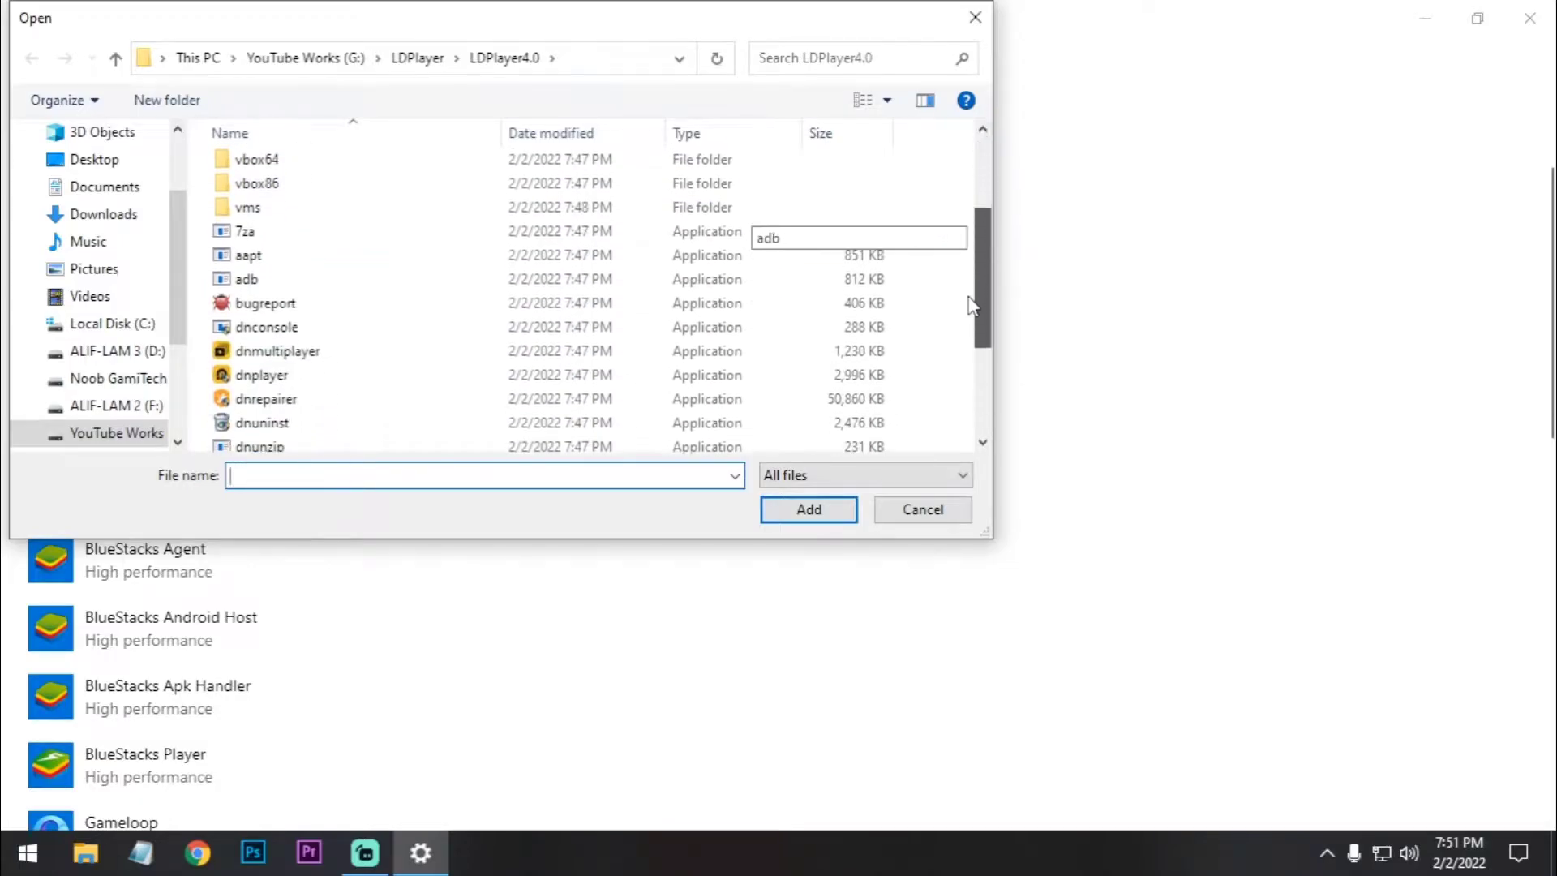
click(277, 248)
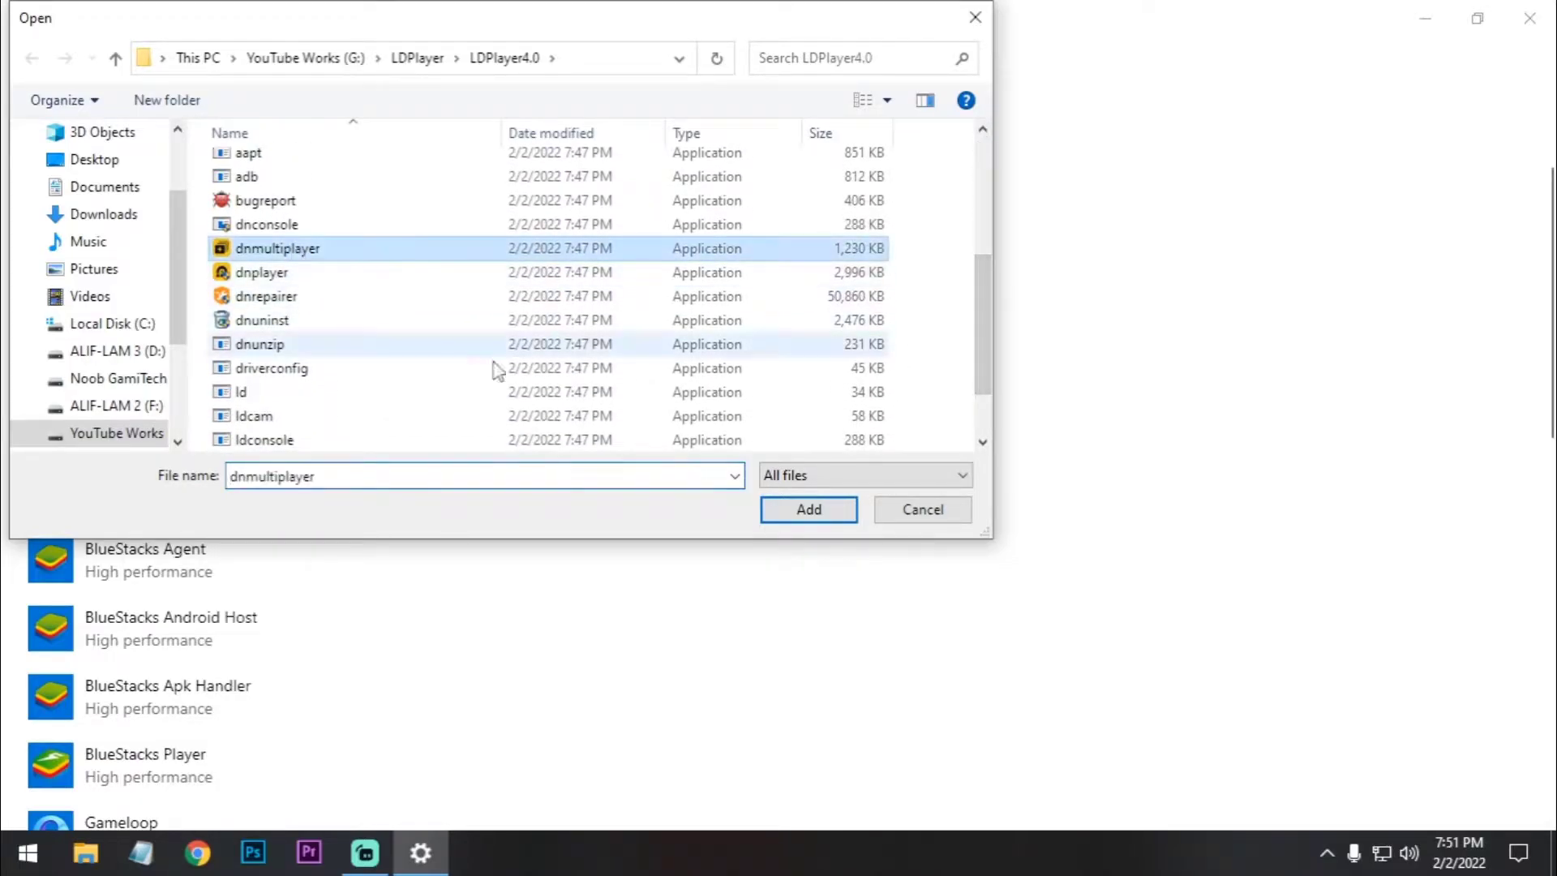
click(808, 509)
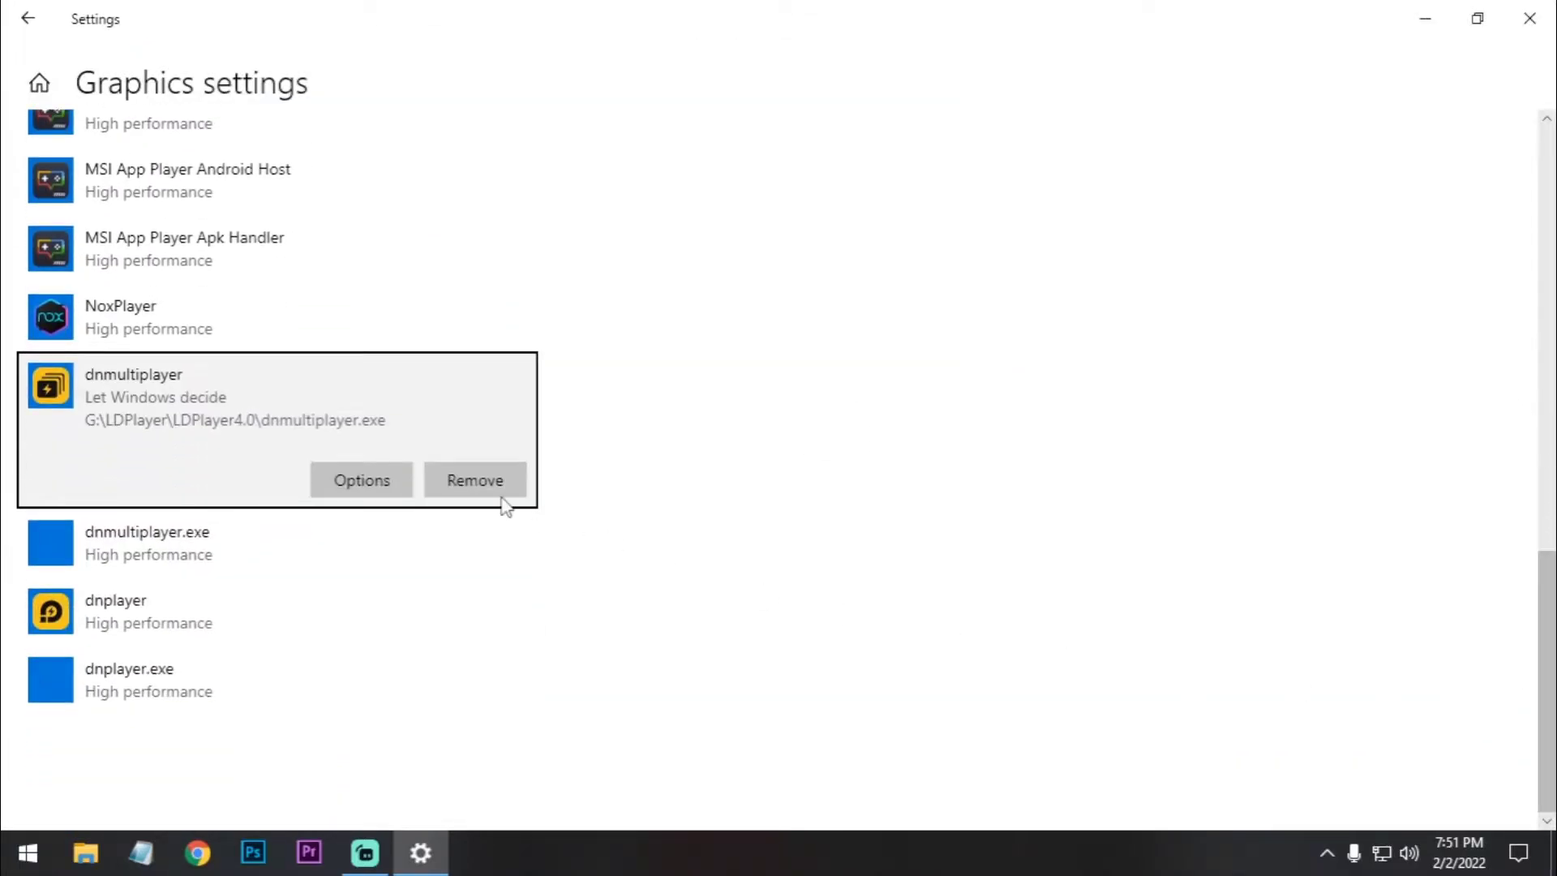
- Save a graphics preference for dnmultiplayer, close the settings window and refresh the desktop
click(341, 490)
click(712, 566)
click(1529, 18)
right_click(527, 267)
click(559, 304)
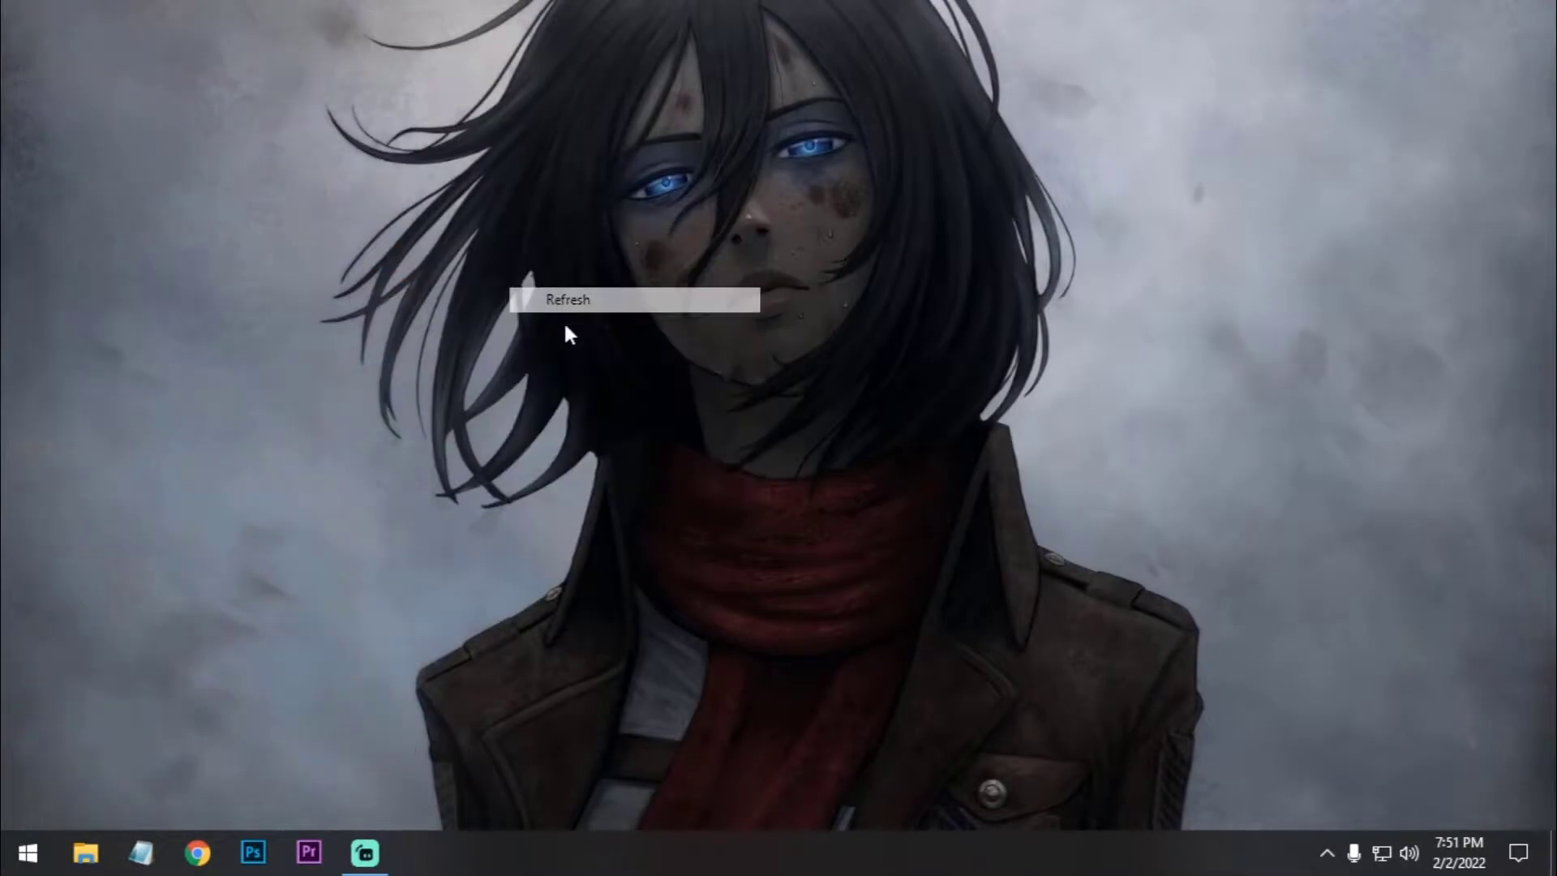
- Launch LDPlayer4 and set its RAM to 2048M, saving the settings without restarting
double_click(375, 713)
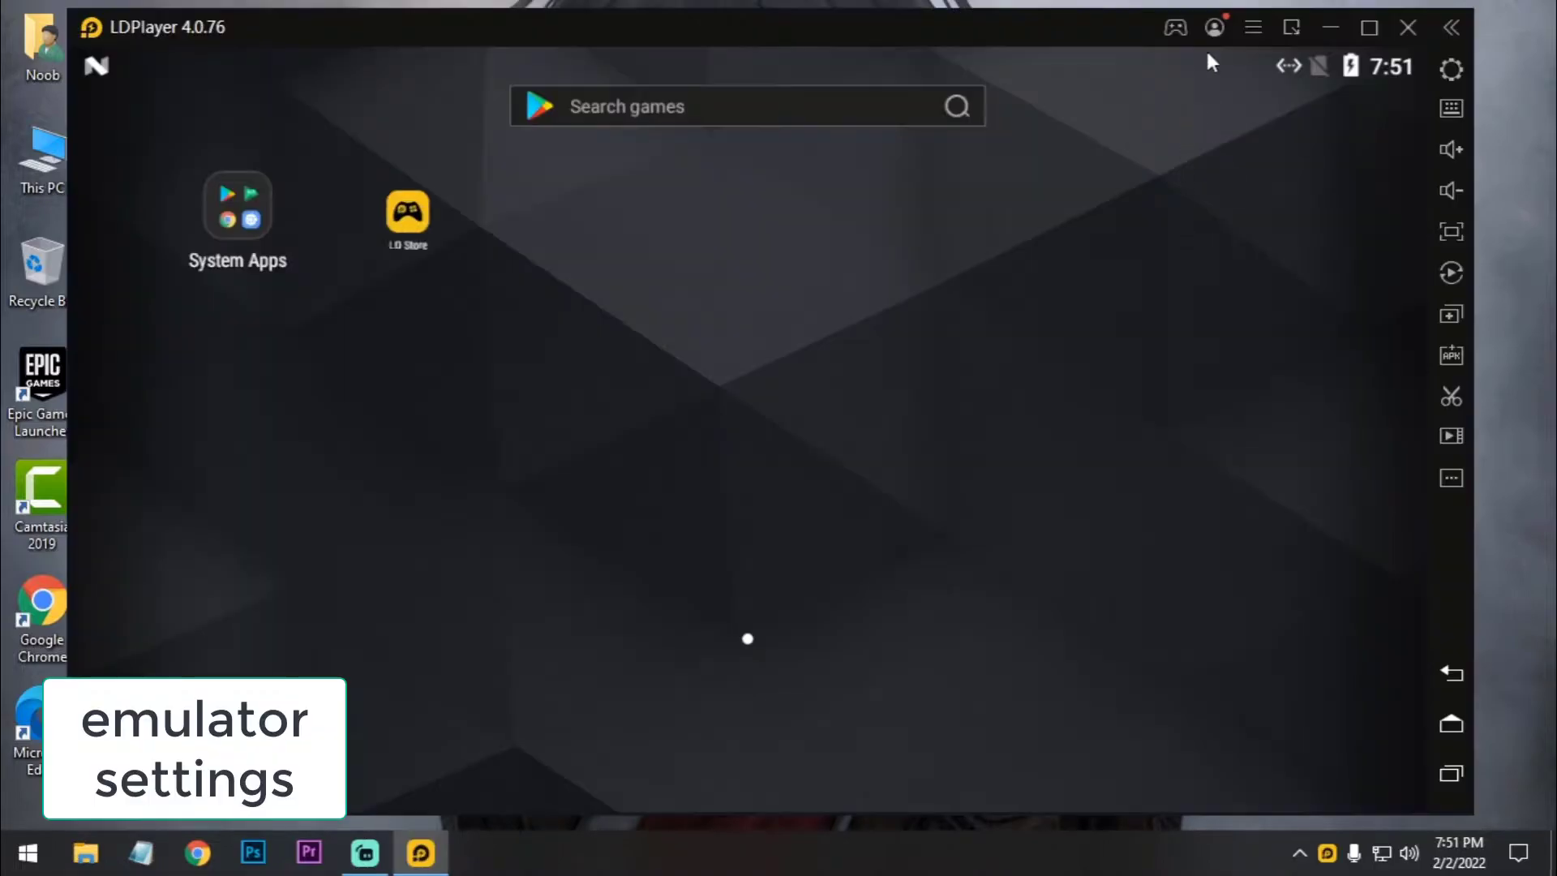
click(1251, 29)
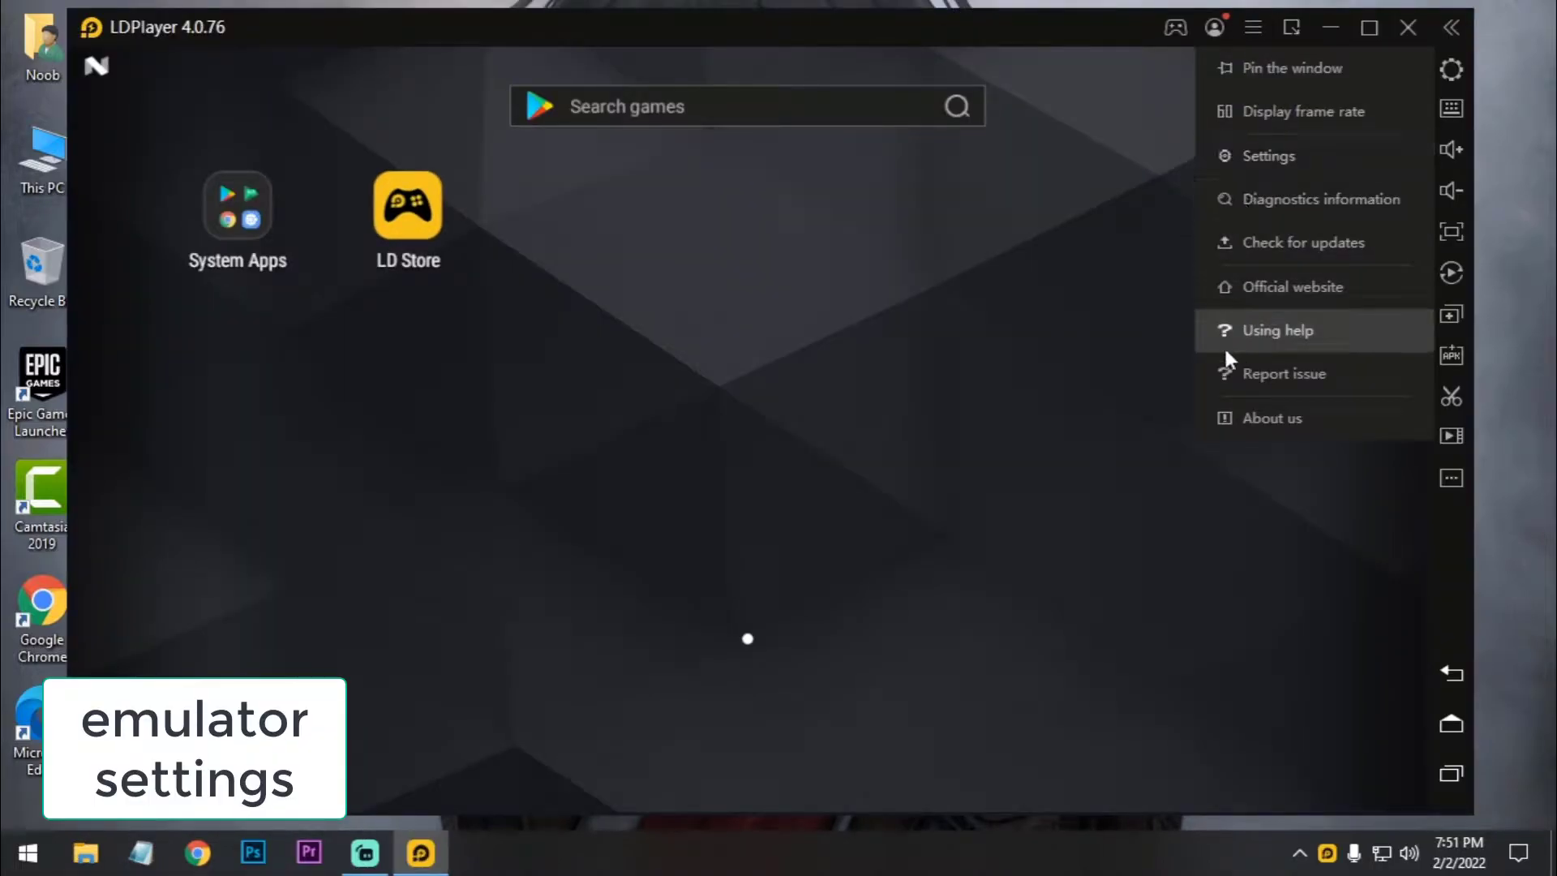
click(1262, 157)
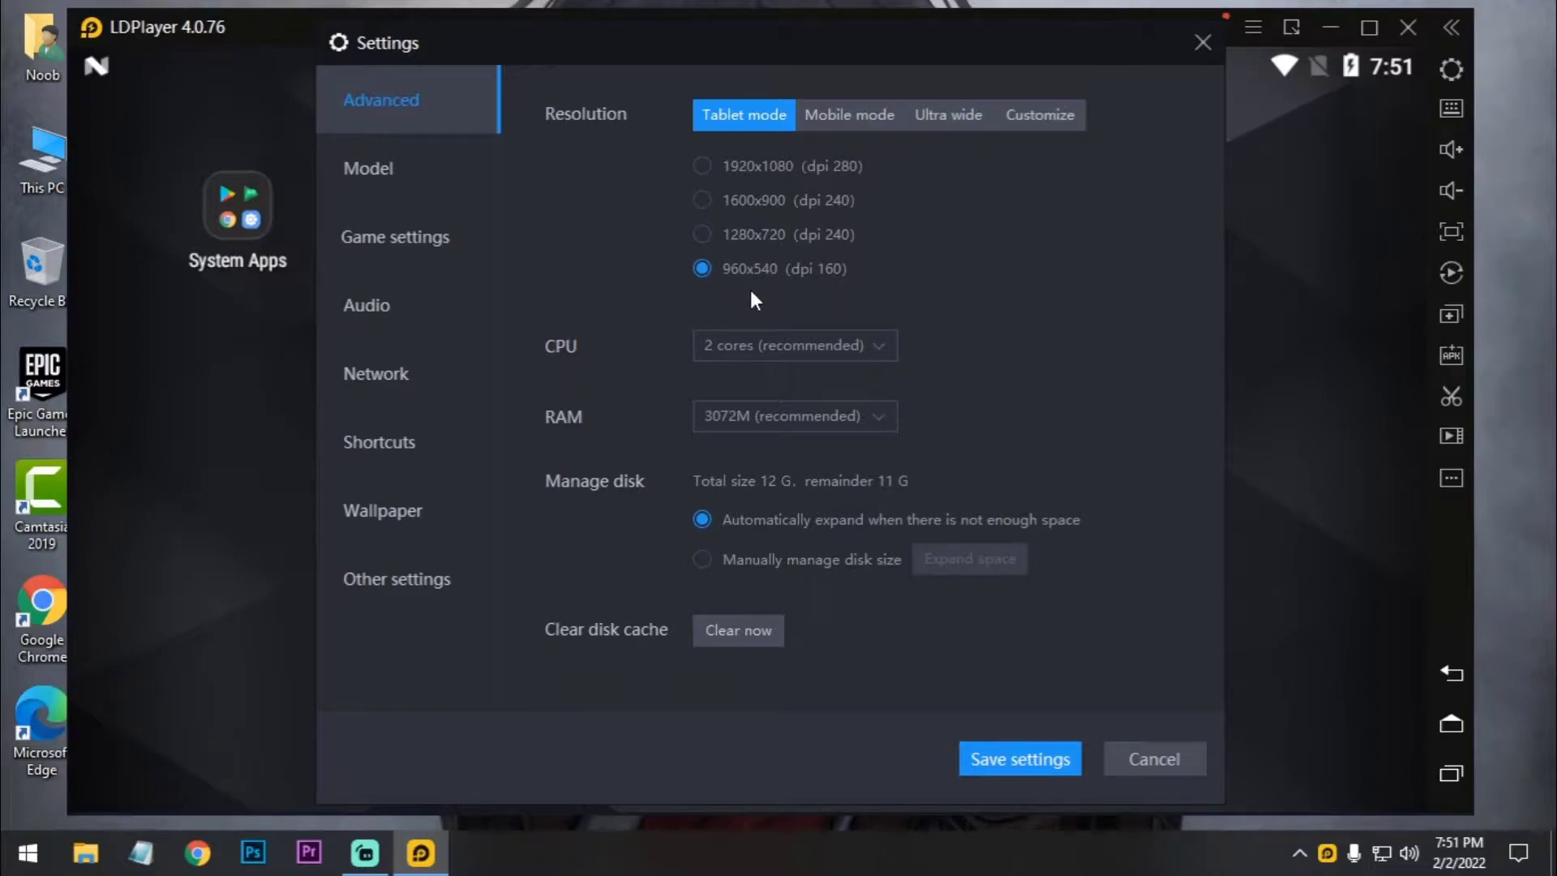
click(792, 427)
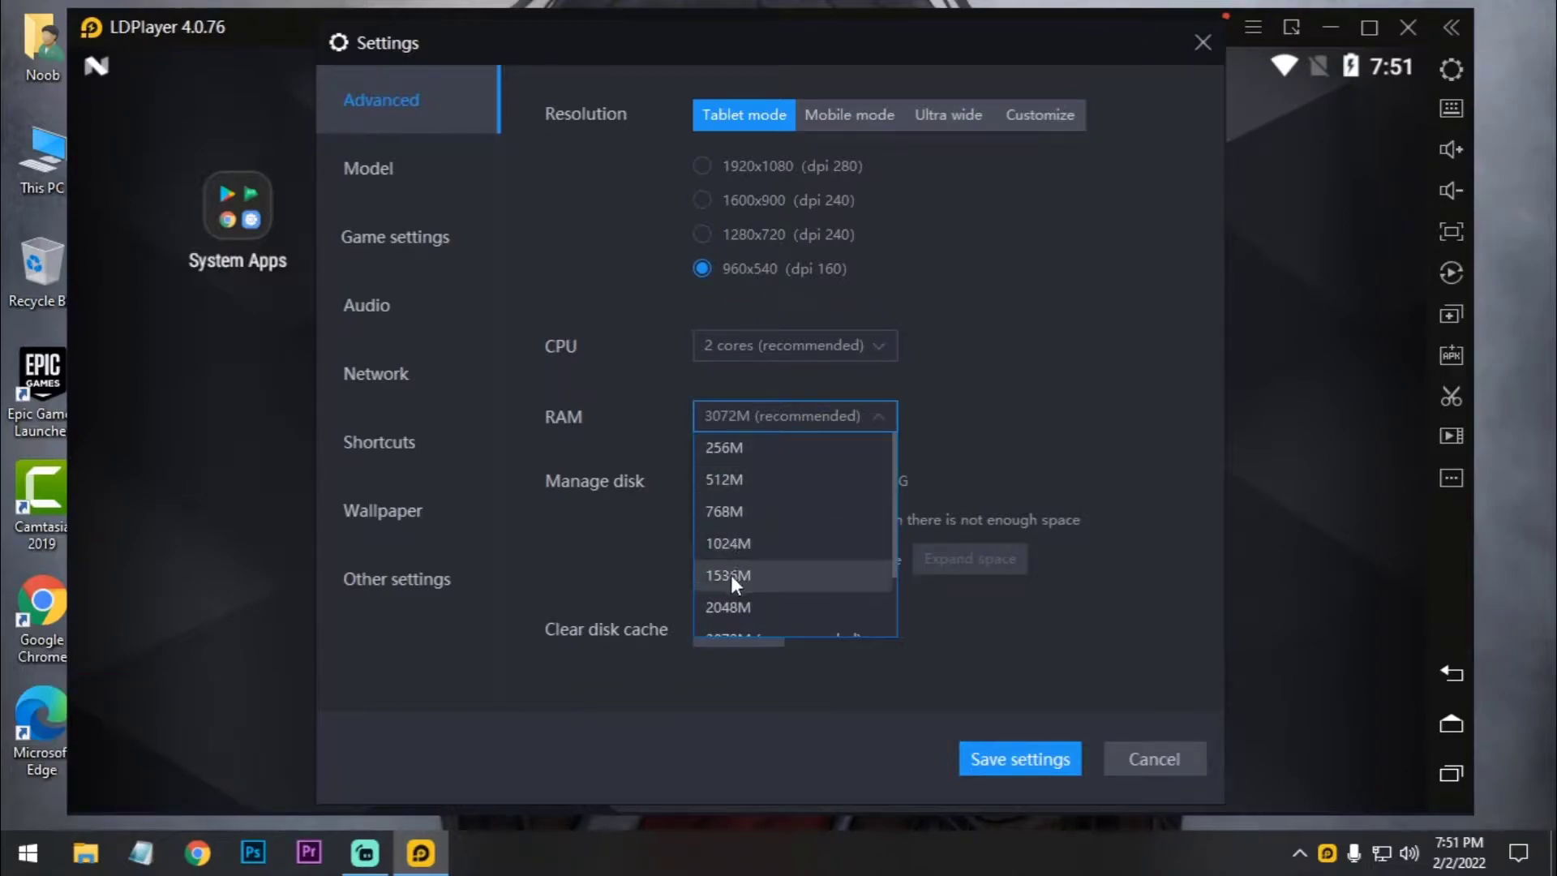
click(745, 596)
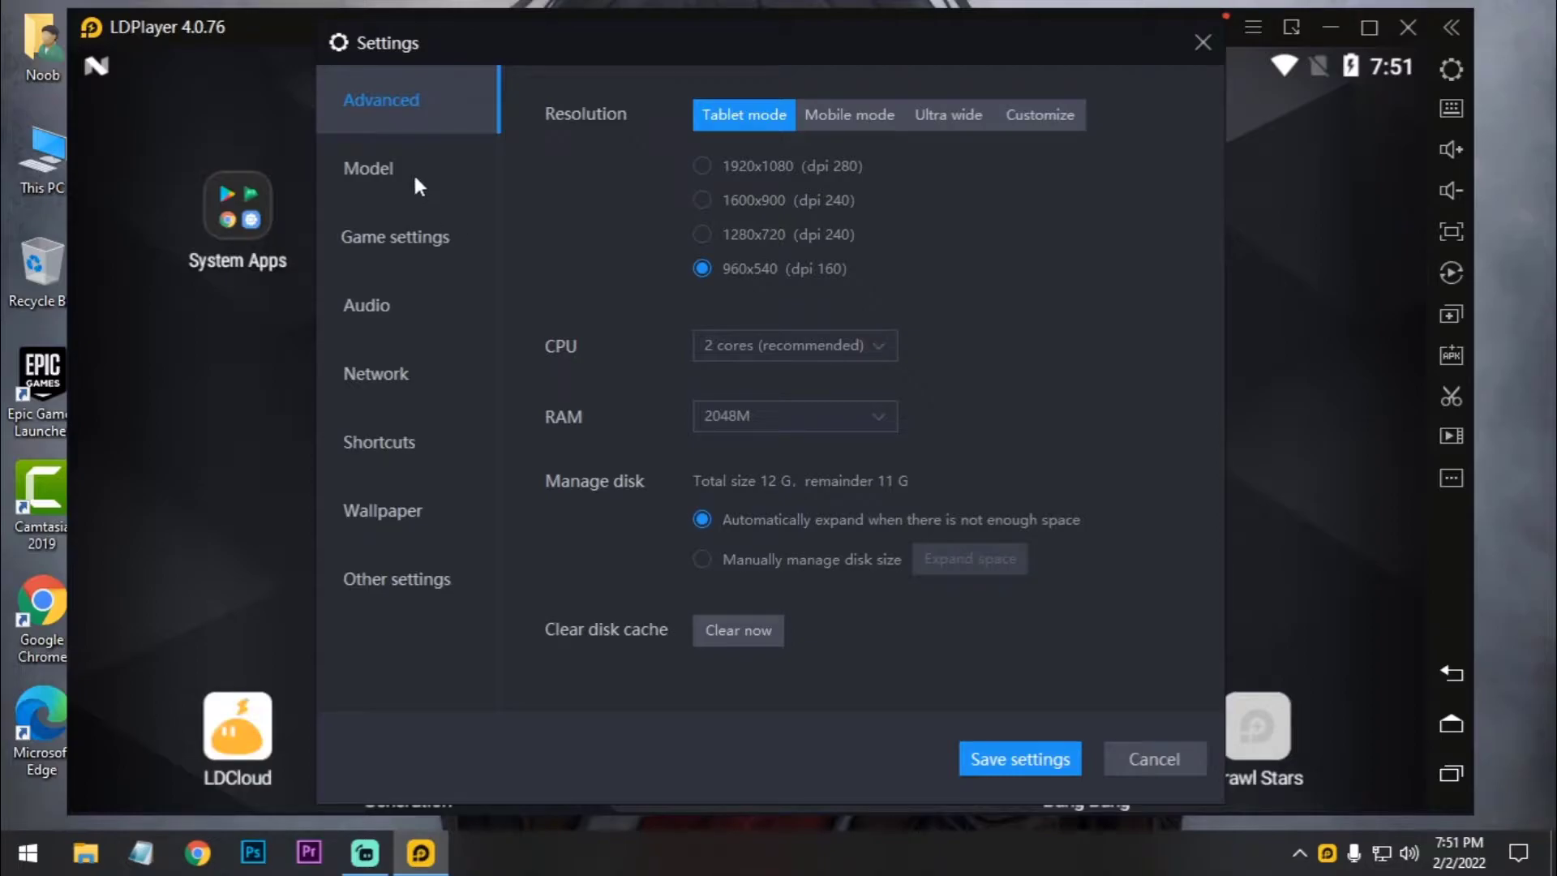
click(1022, 756)
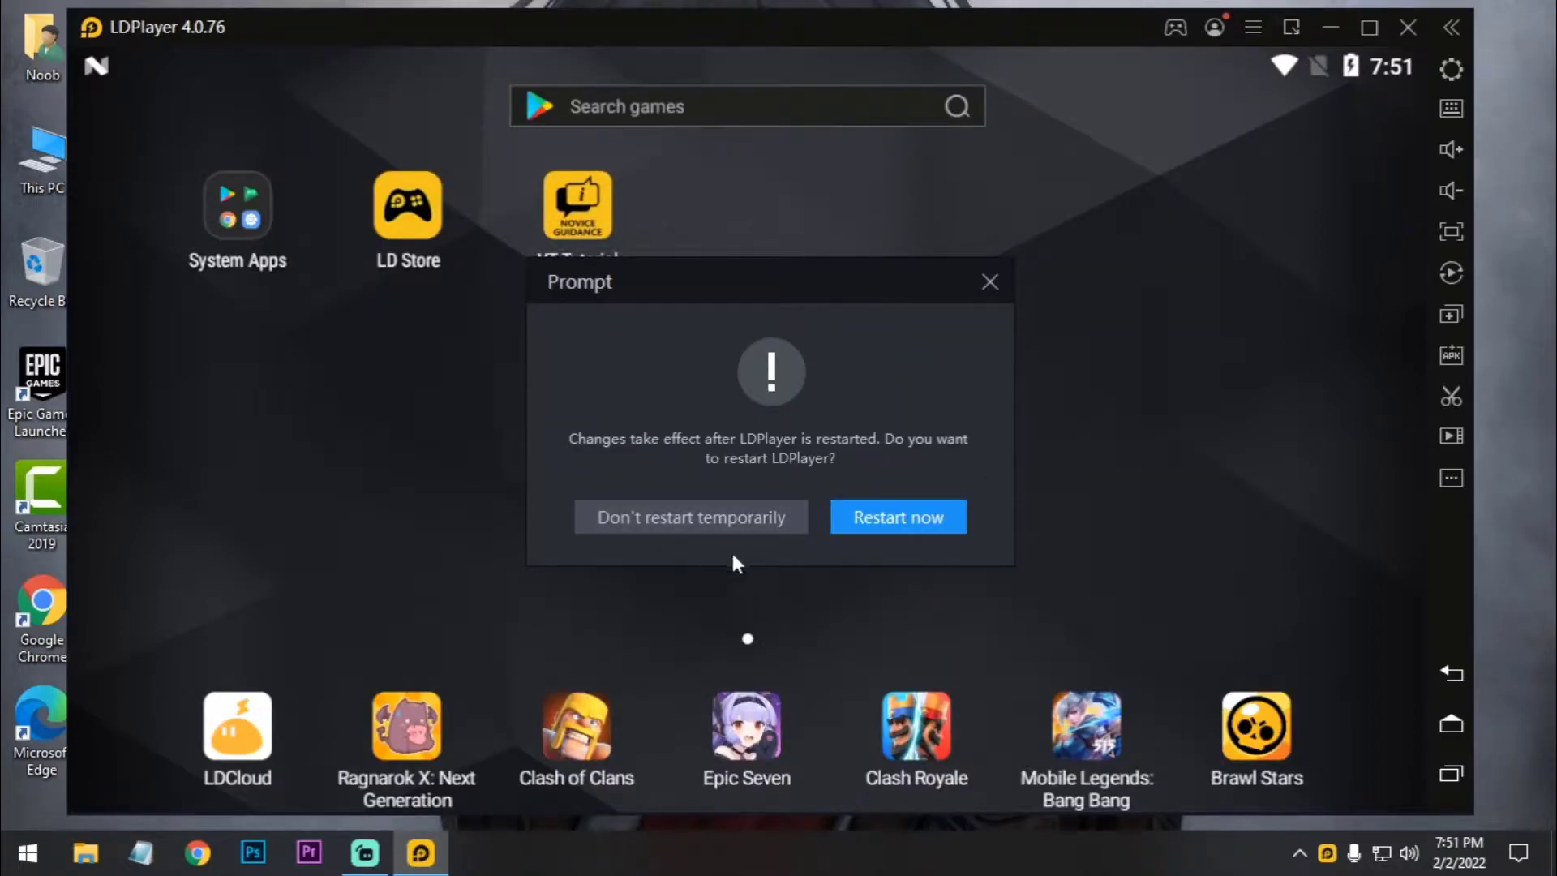
click(775, 523)
- Choose the OPPO PCLM10 preset as the emulated device model and save the settings
click(1253, 27)
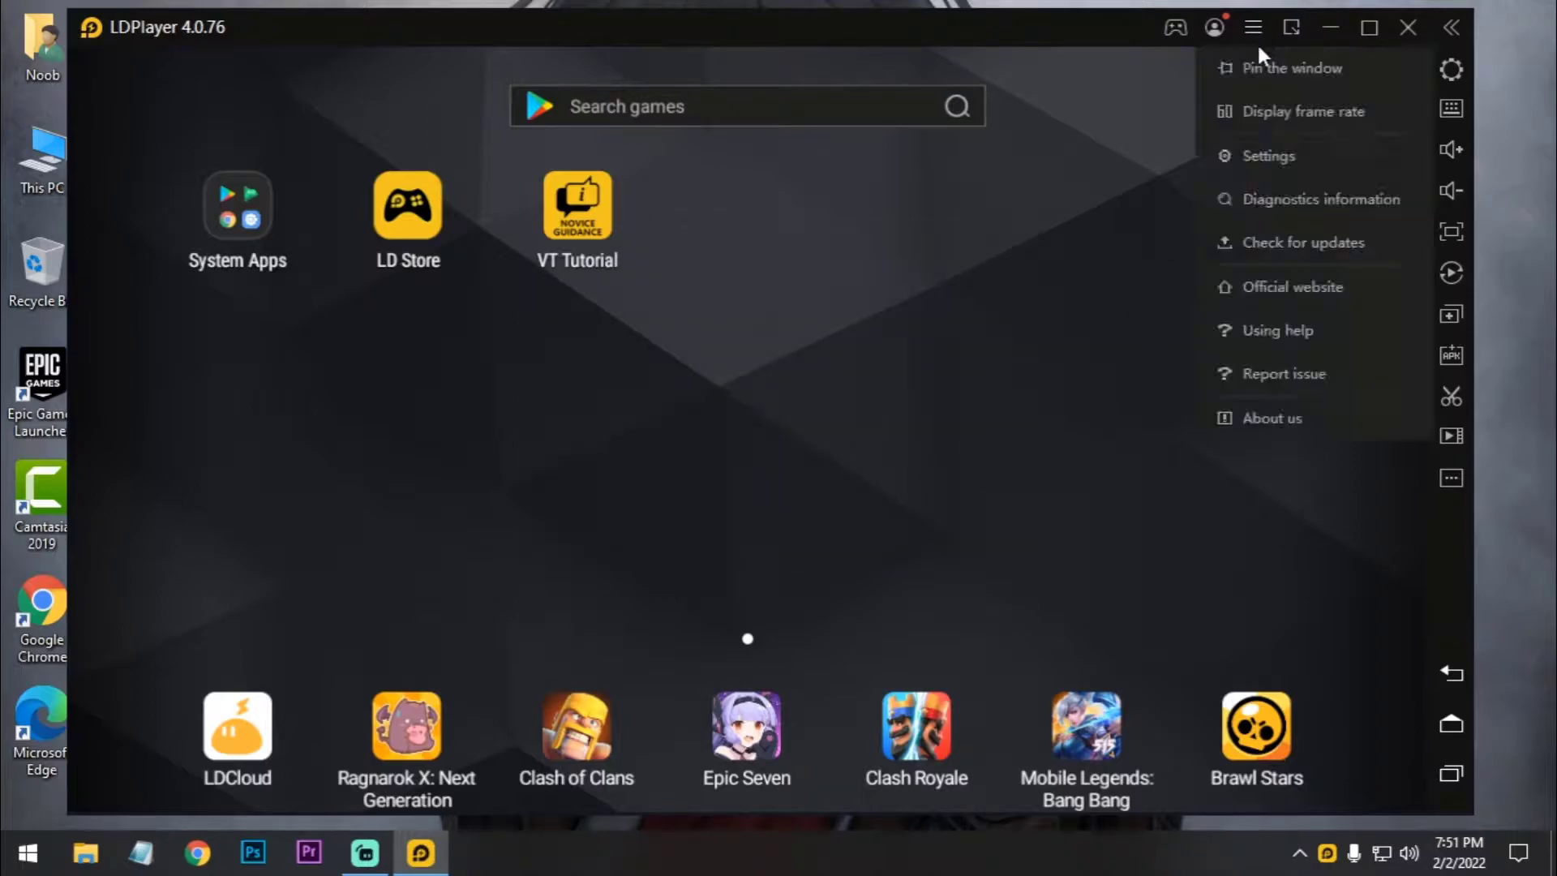
click(1255, 158)
click(389, 168)
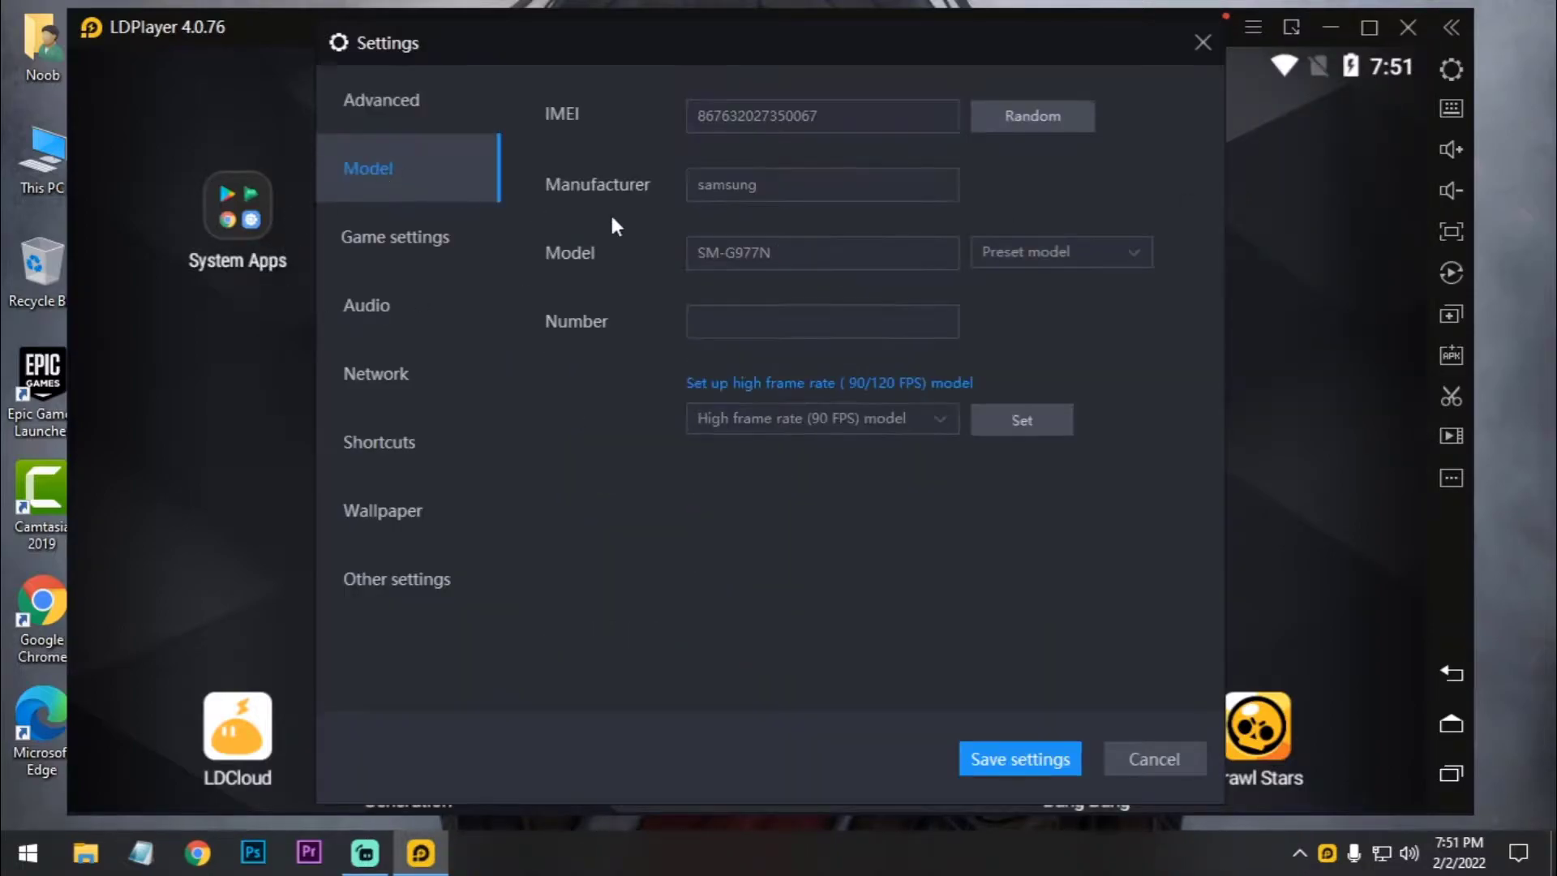
click(1088, 253)
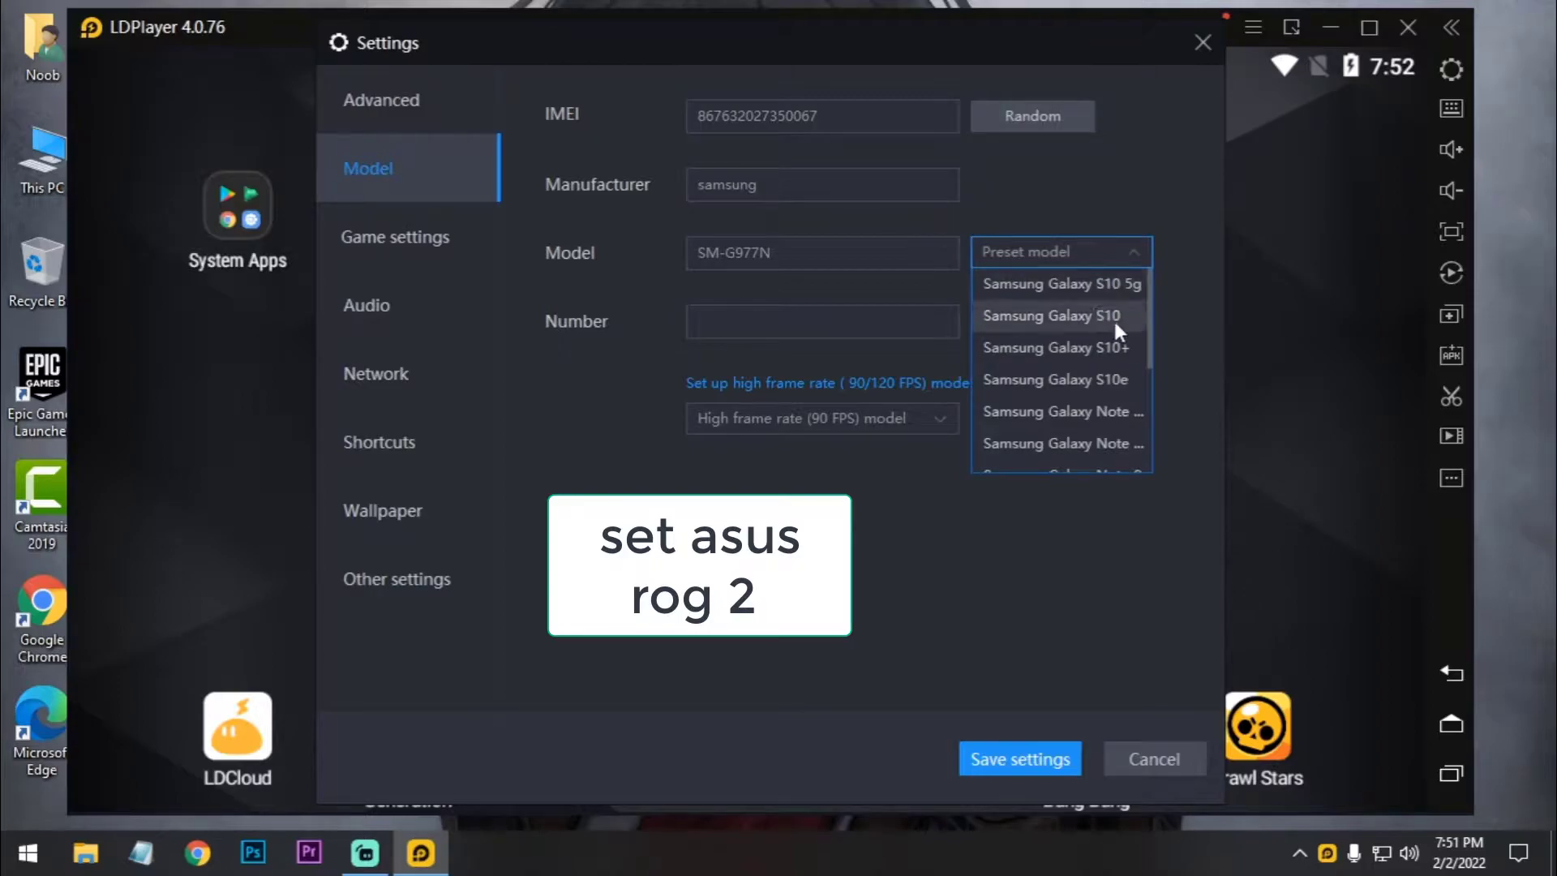
click(1125, 348)
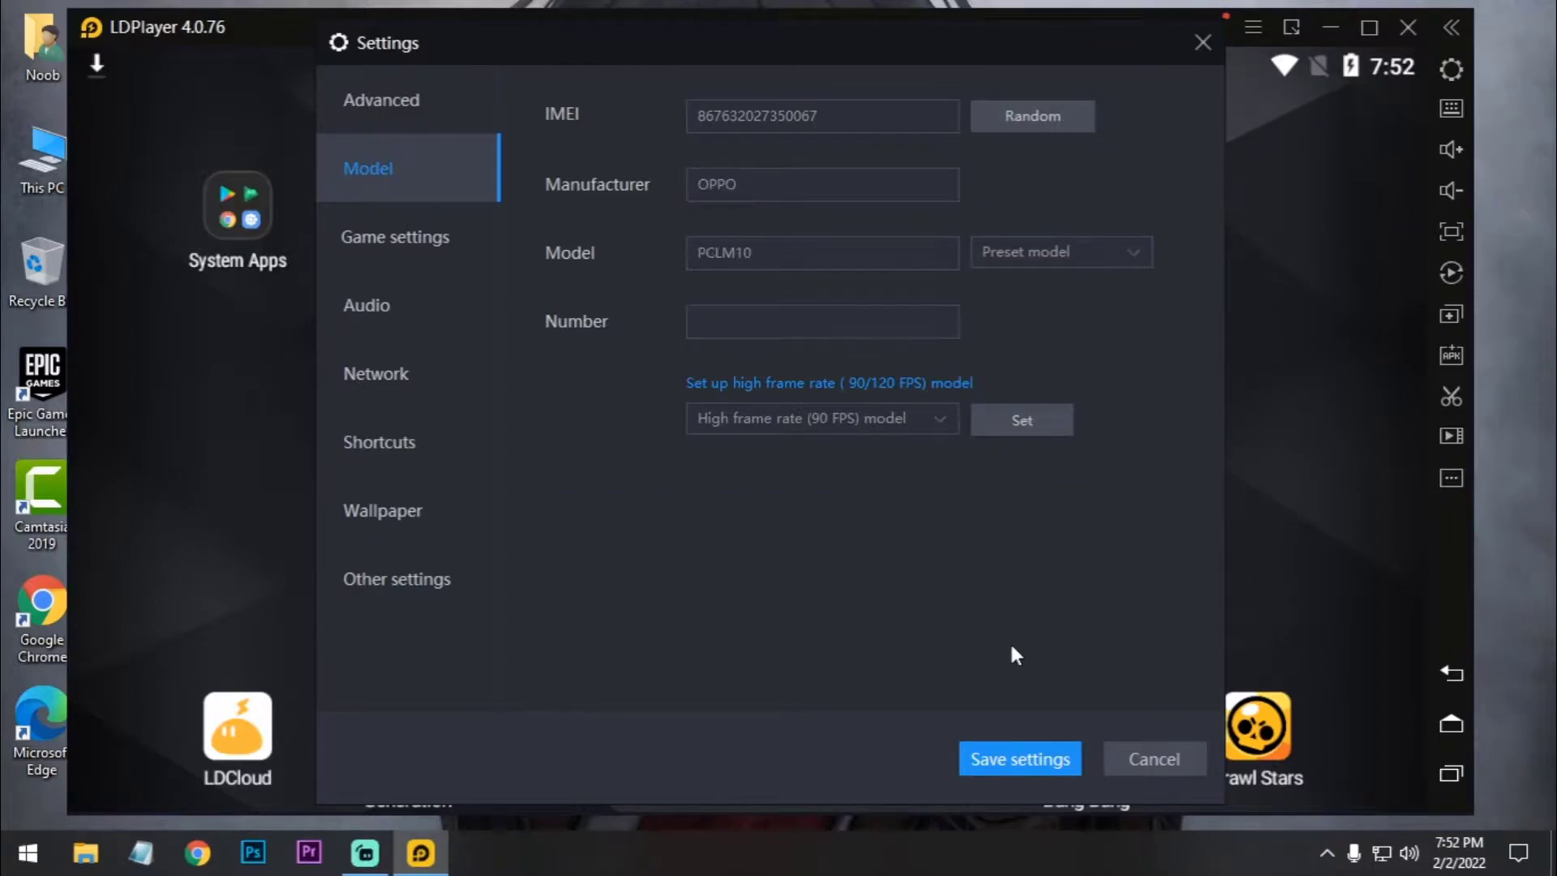
click(1006, 759)
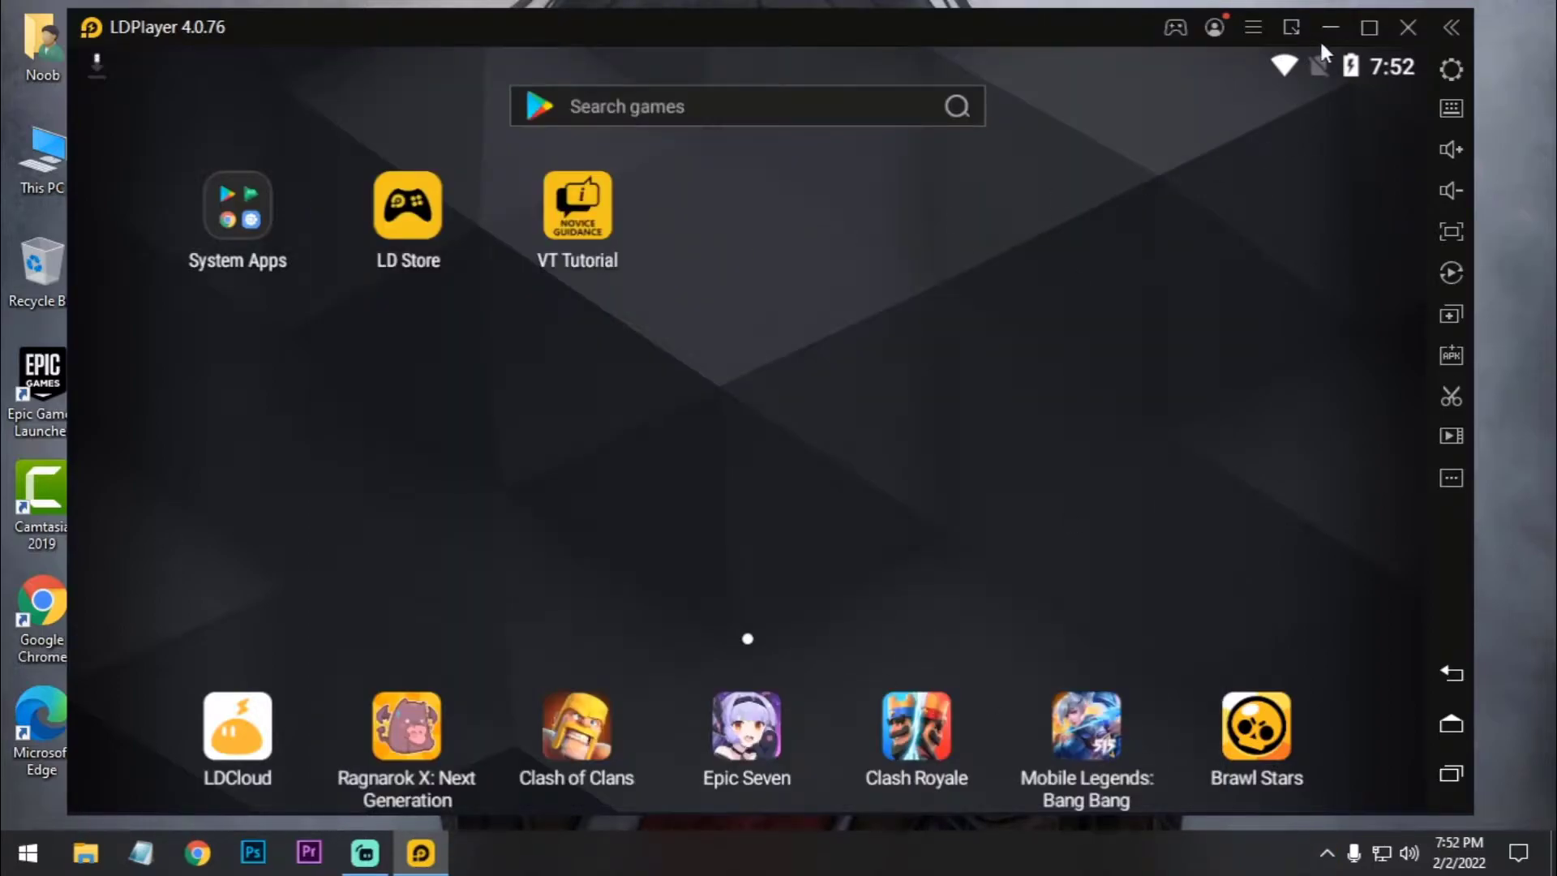
- Set the game frame rate to 120 FPS with high frame rate enabled, and save without restarting
click(1253, 29)
click(1255, 156)
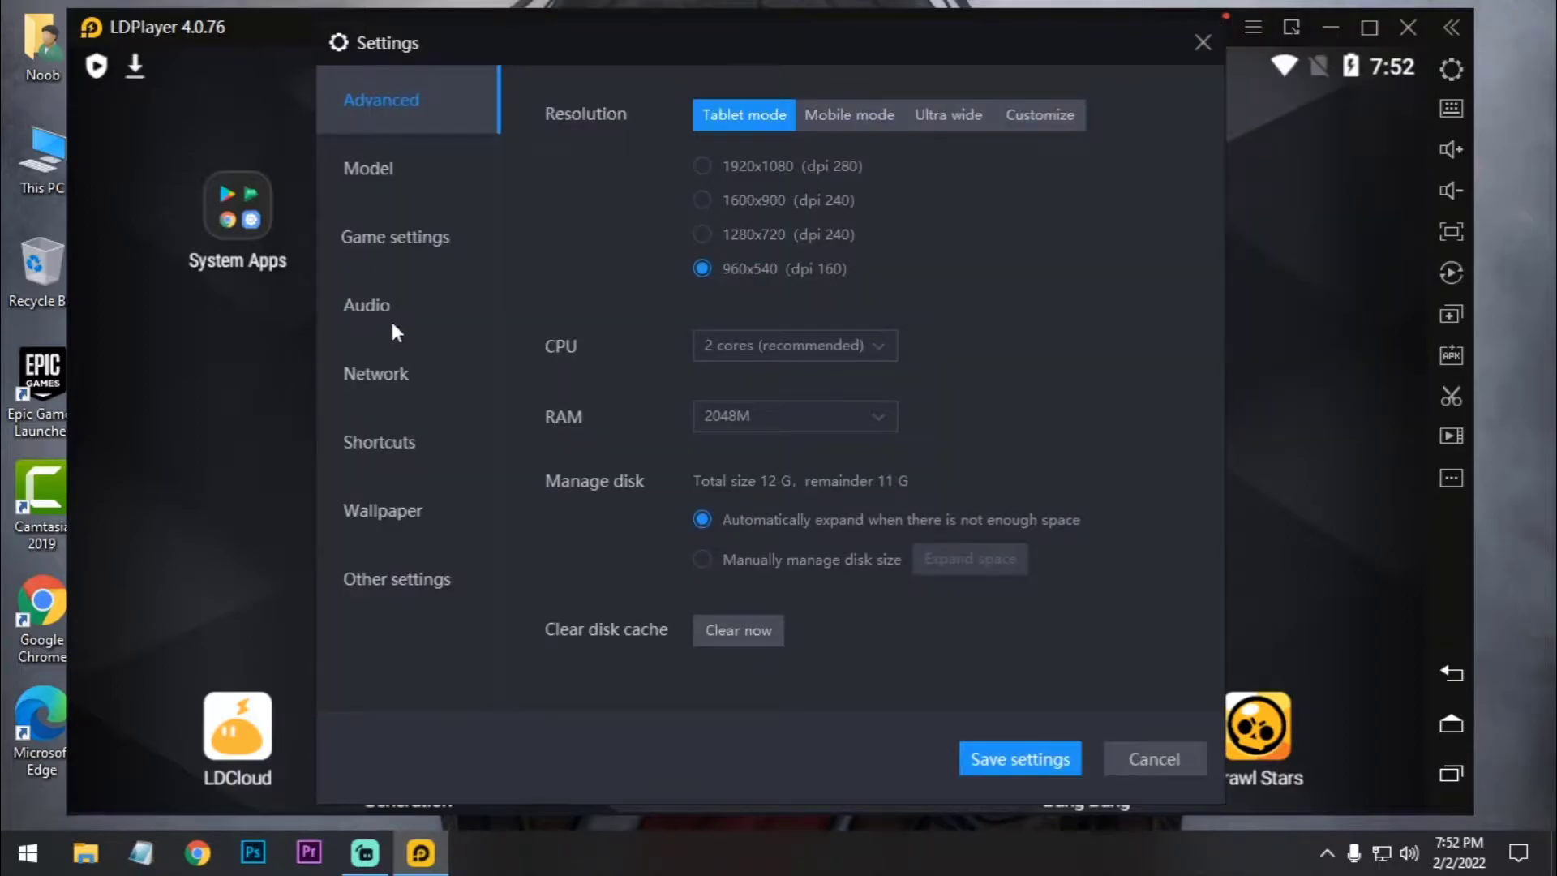
click(395, 240)
click(782, 119)
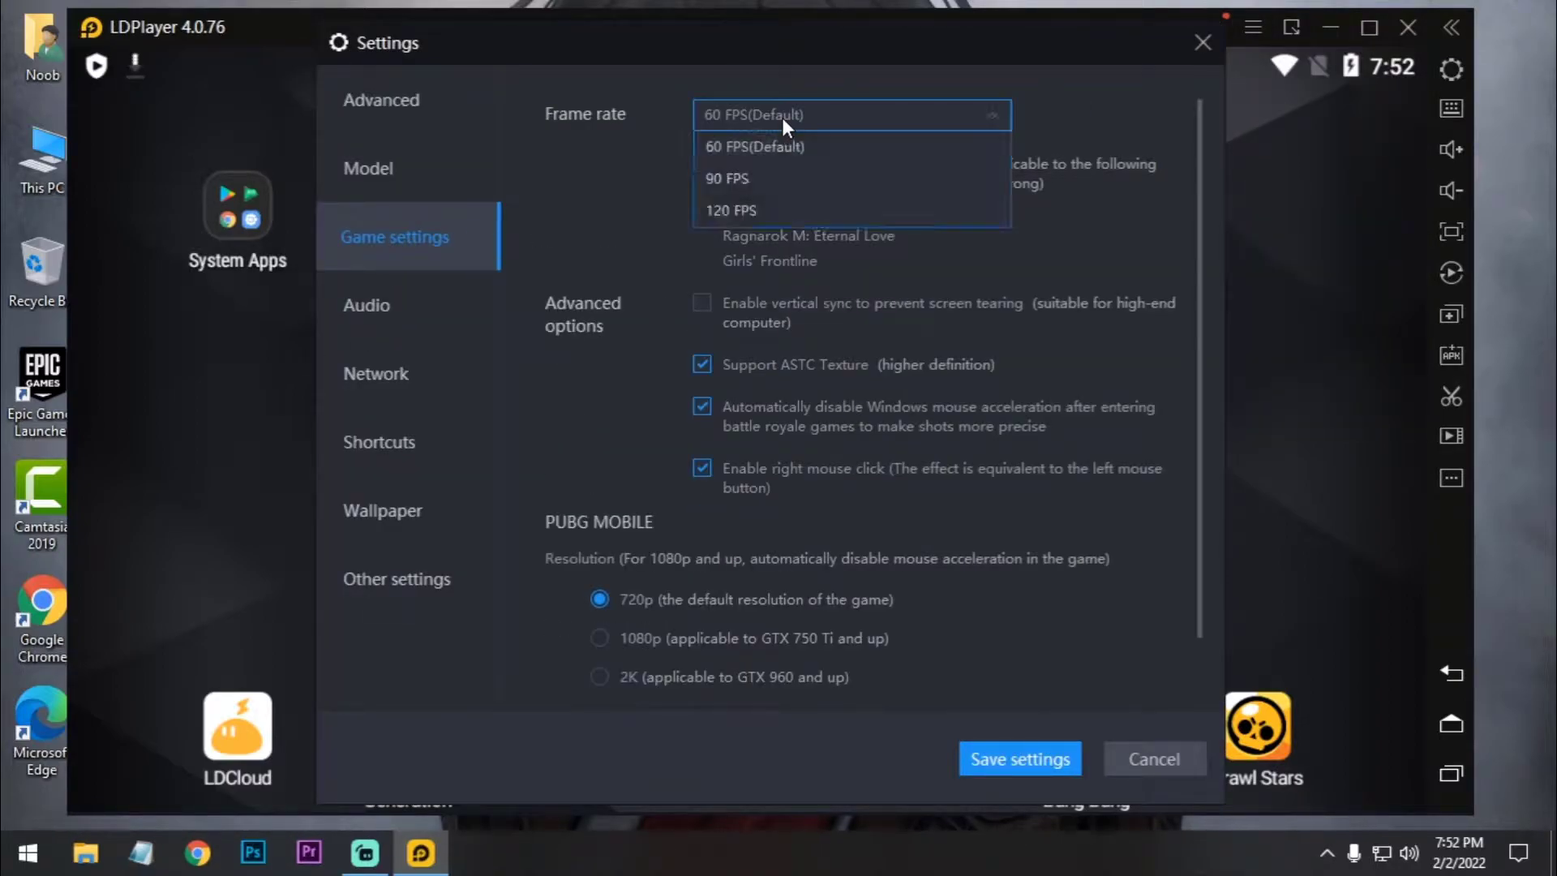
click(726, 208)
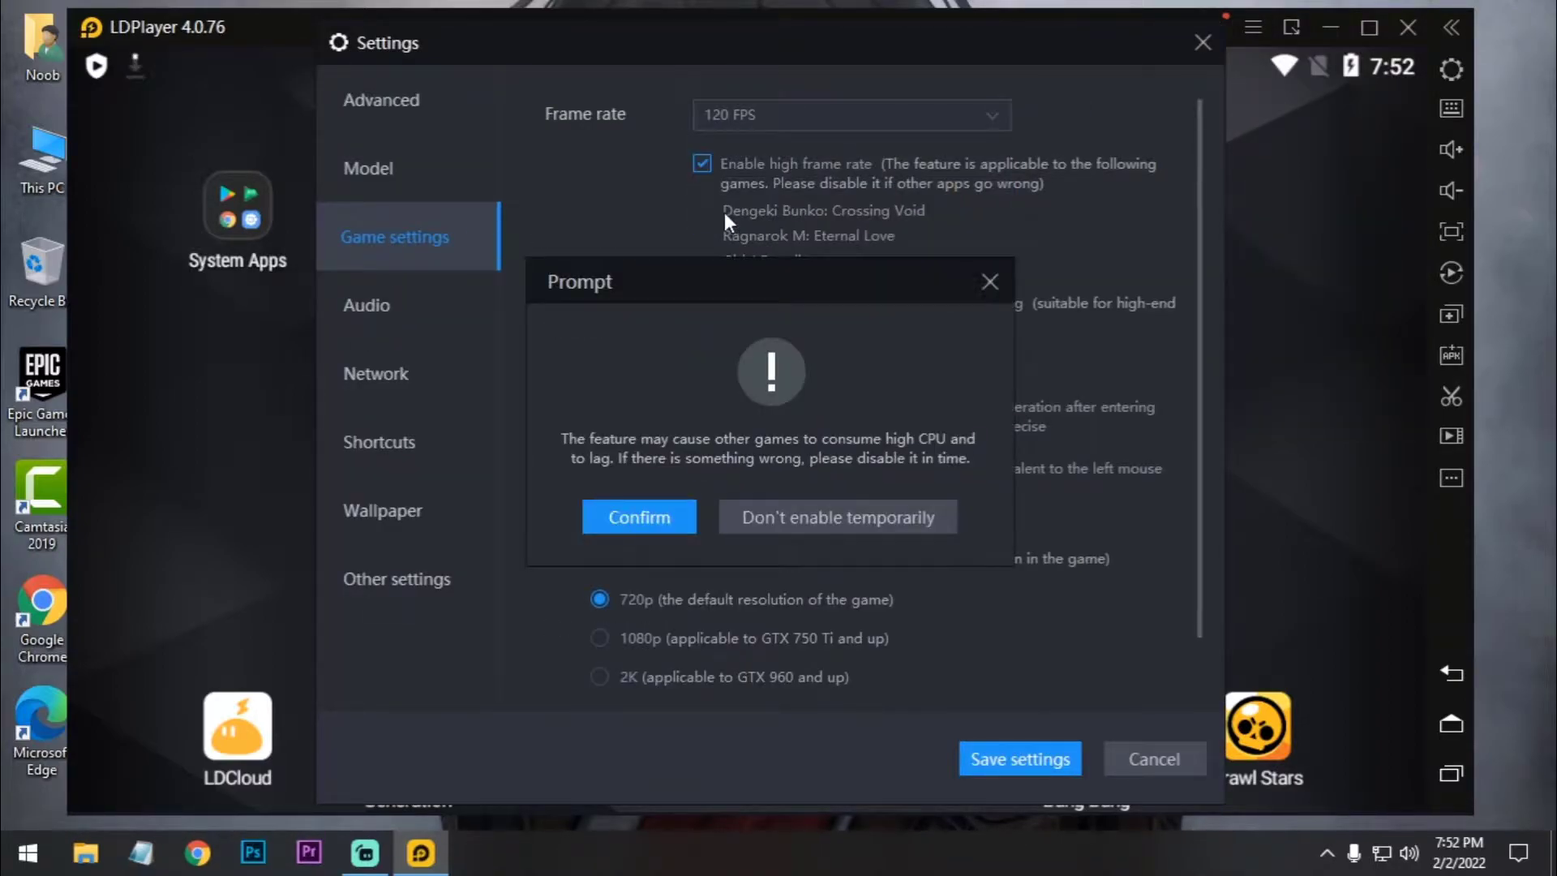
click(635, 519)
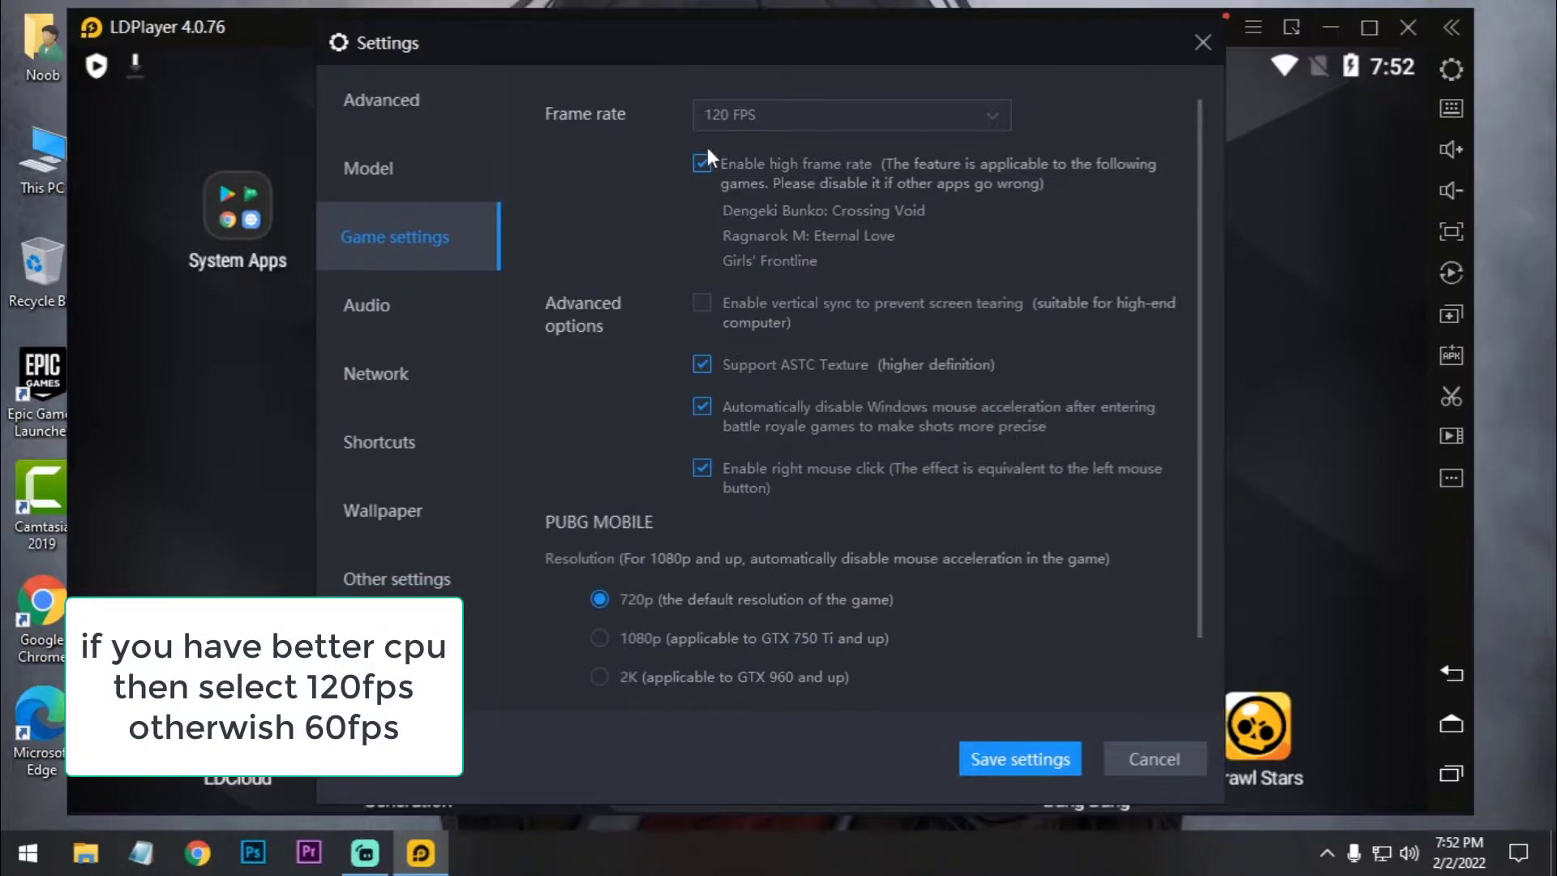
click(1032, 754)
click(734, 523)
click(1253, 31)
click(1255, 62)
click(1250, 29)
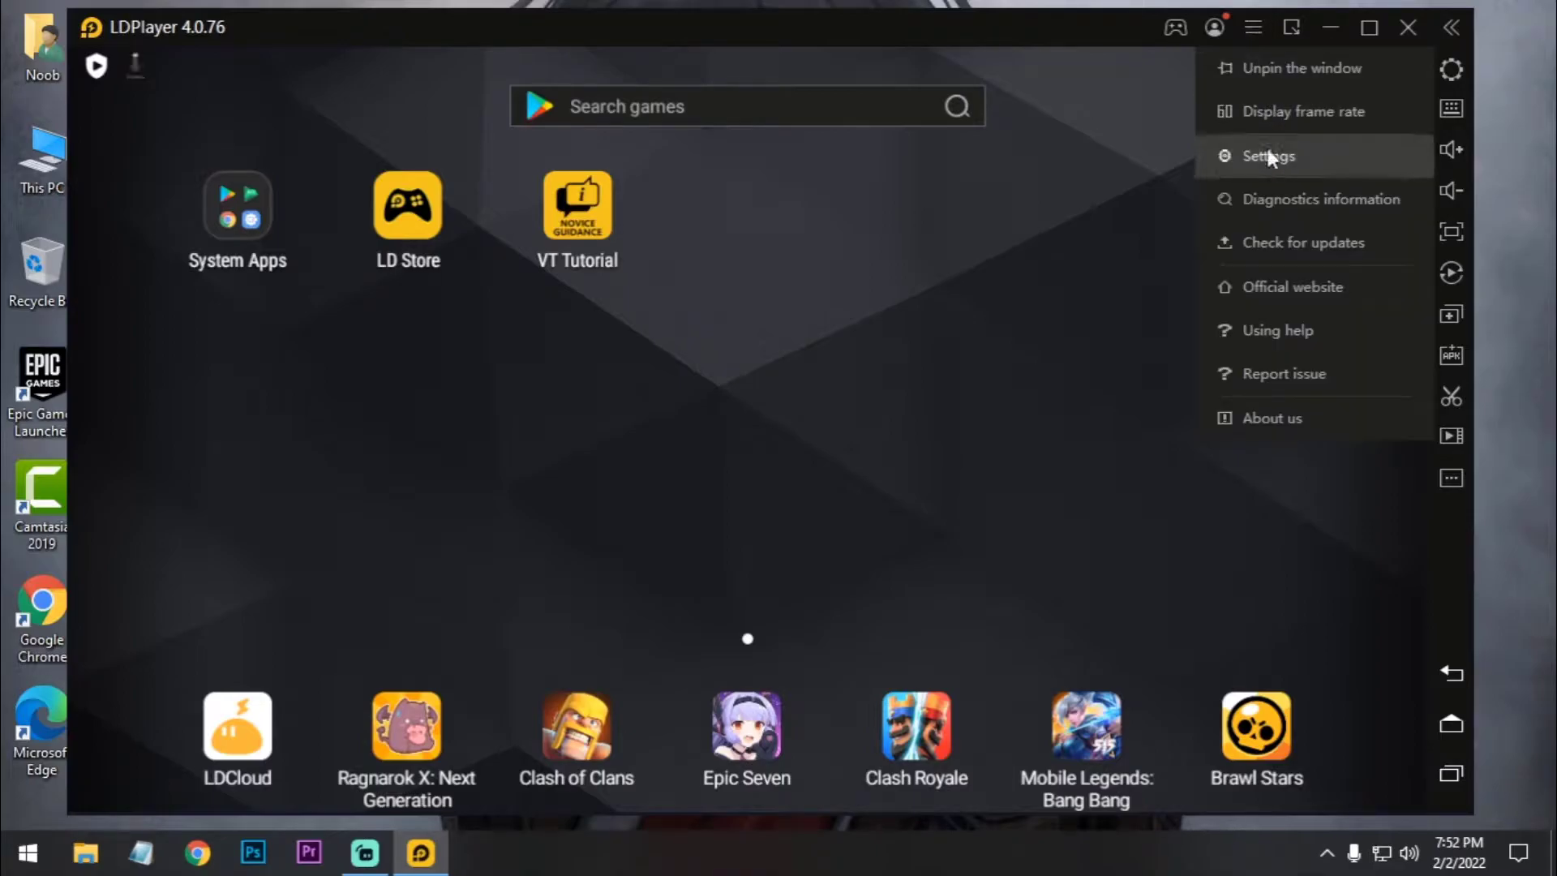
click(1269, 68)
- Review the emulator's network, wallpaper, other, advanced and model settings
mouse_move(1257, 29)
click(1277, 156)
click(420, 370)
click(397, 509)
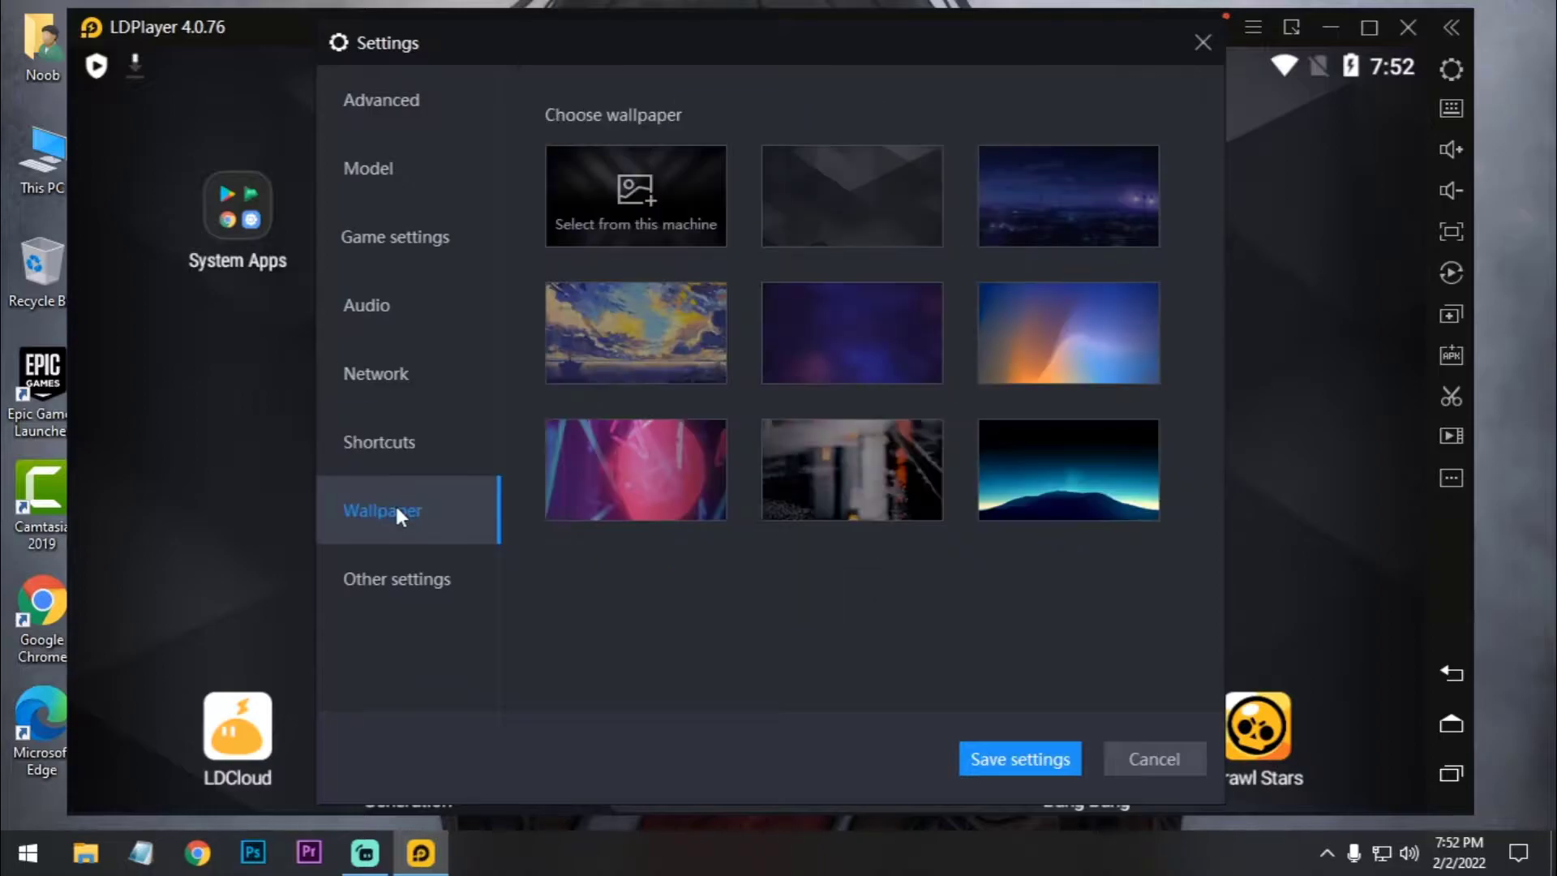
click(397, 578)
click(390, 102)
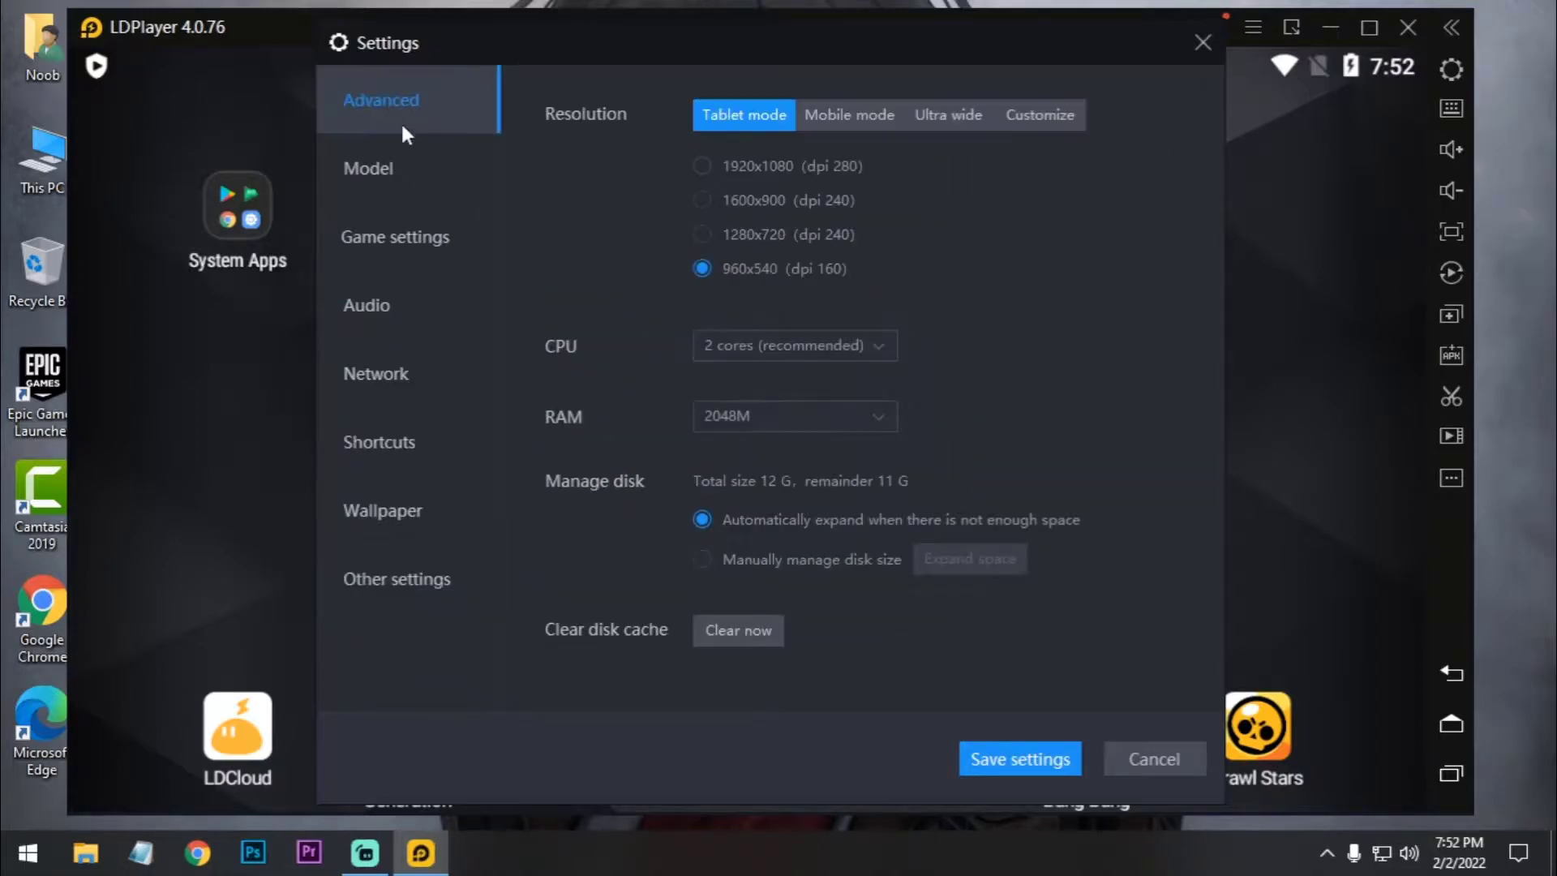
click(386, 167)
- Save the emulator settings and restart LDPlayer
click(990, 760)
click(1408, 27)
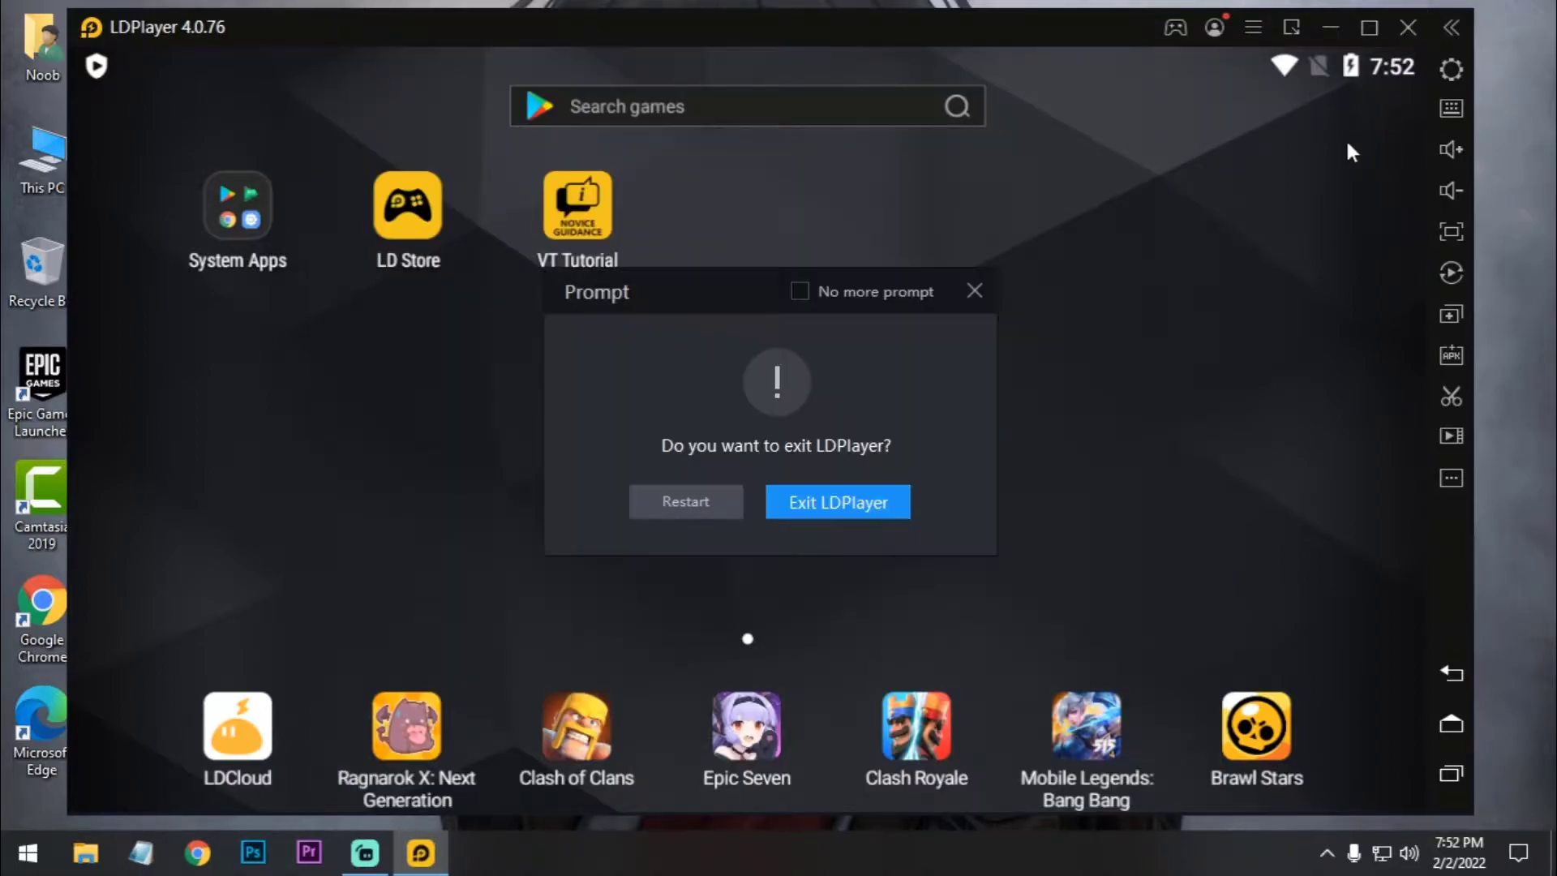
click(685, 512)
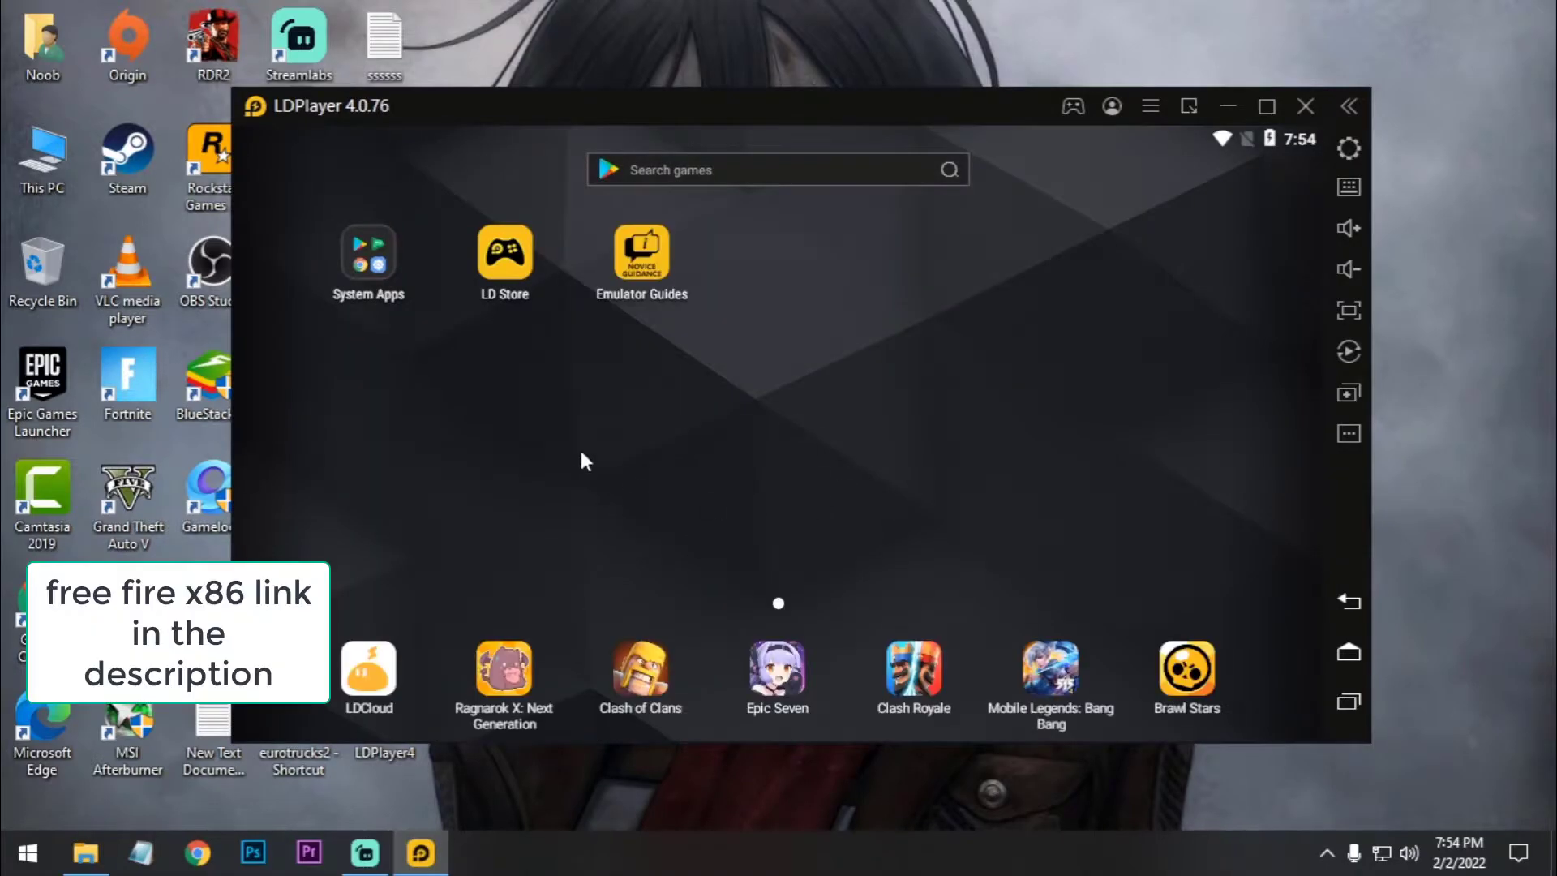
- Install the Free_Fire 1.69 By NGT APK from the FFX86 folder on drive D into LDPlayer, and close the folder
click(85, 852)
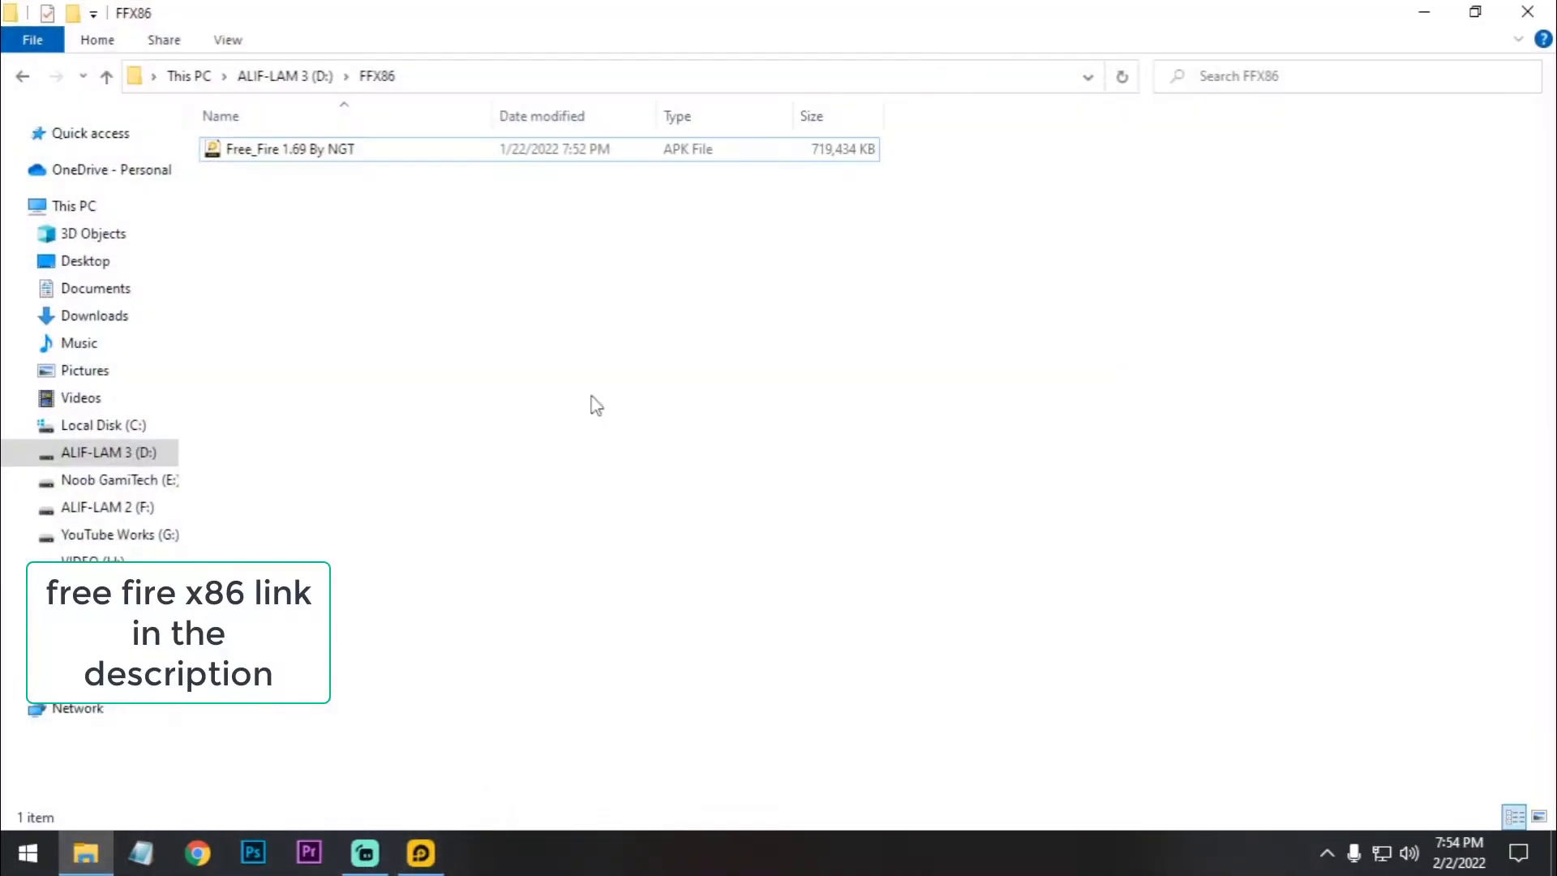
drag(288, 153, 776, 542)
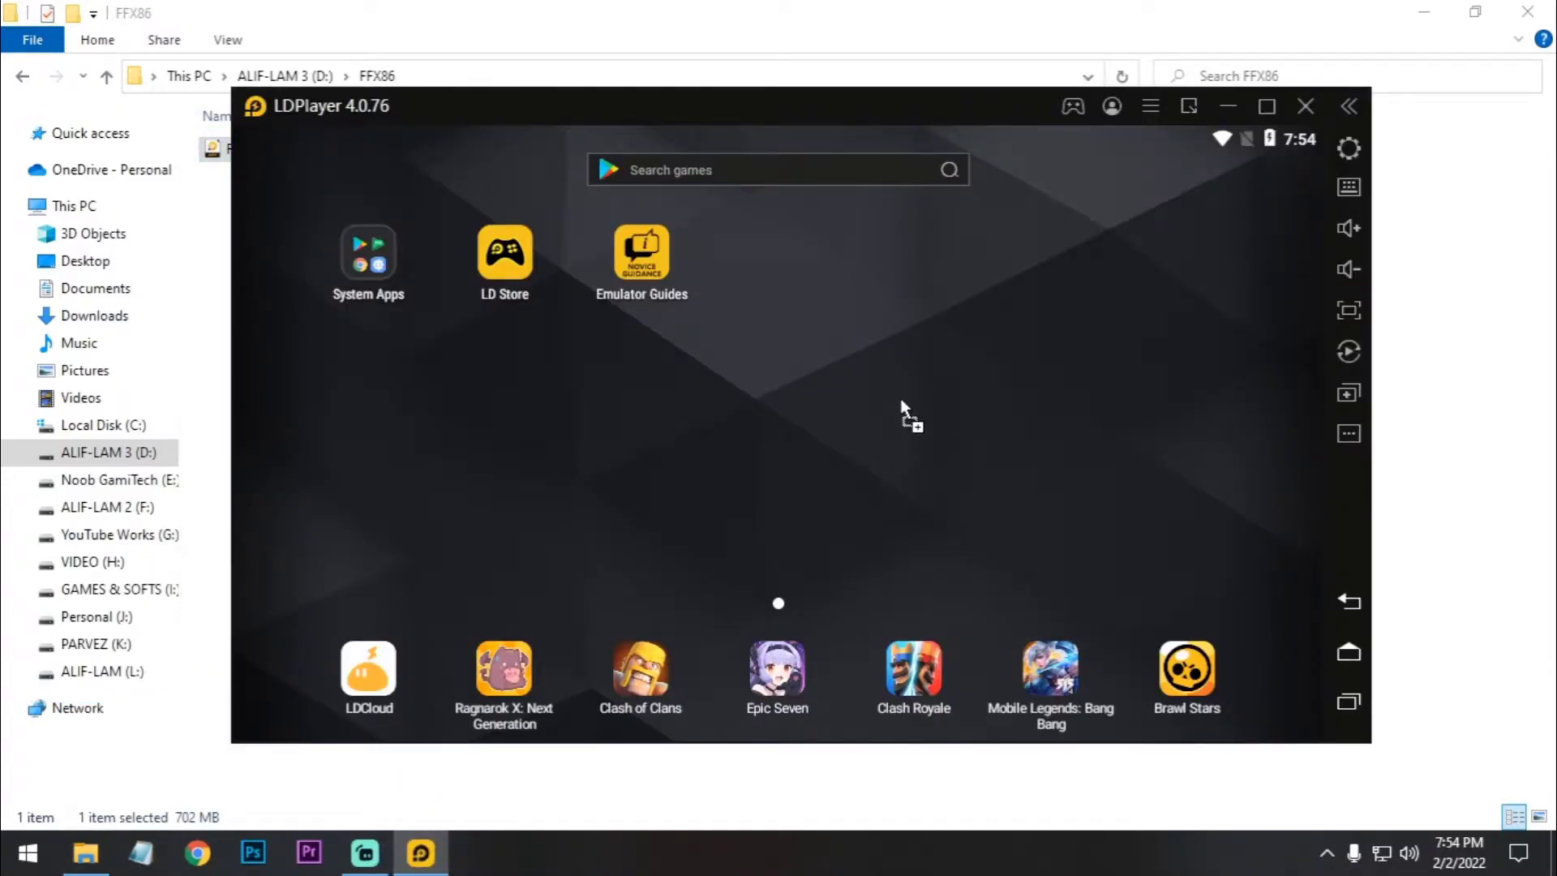
drag(902, 403, 900, 405)
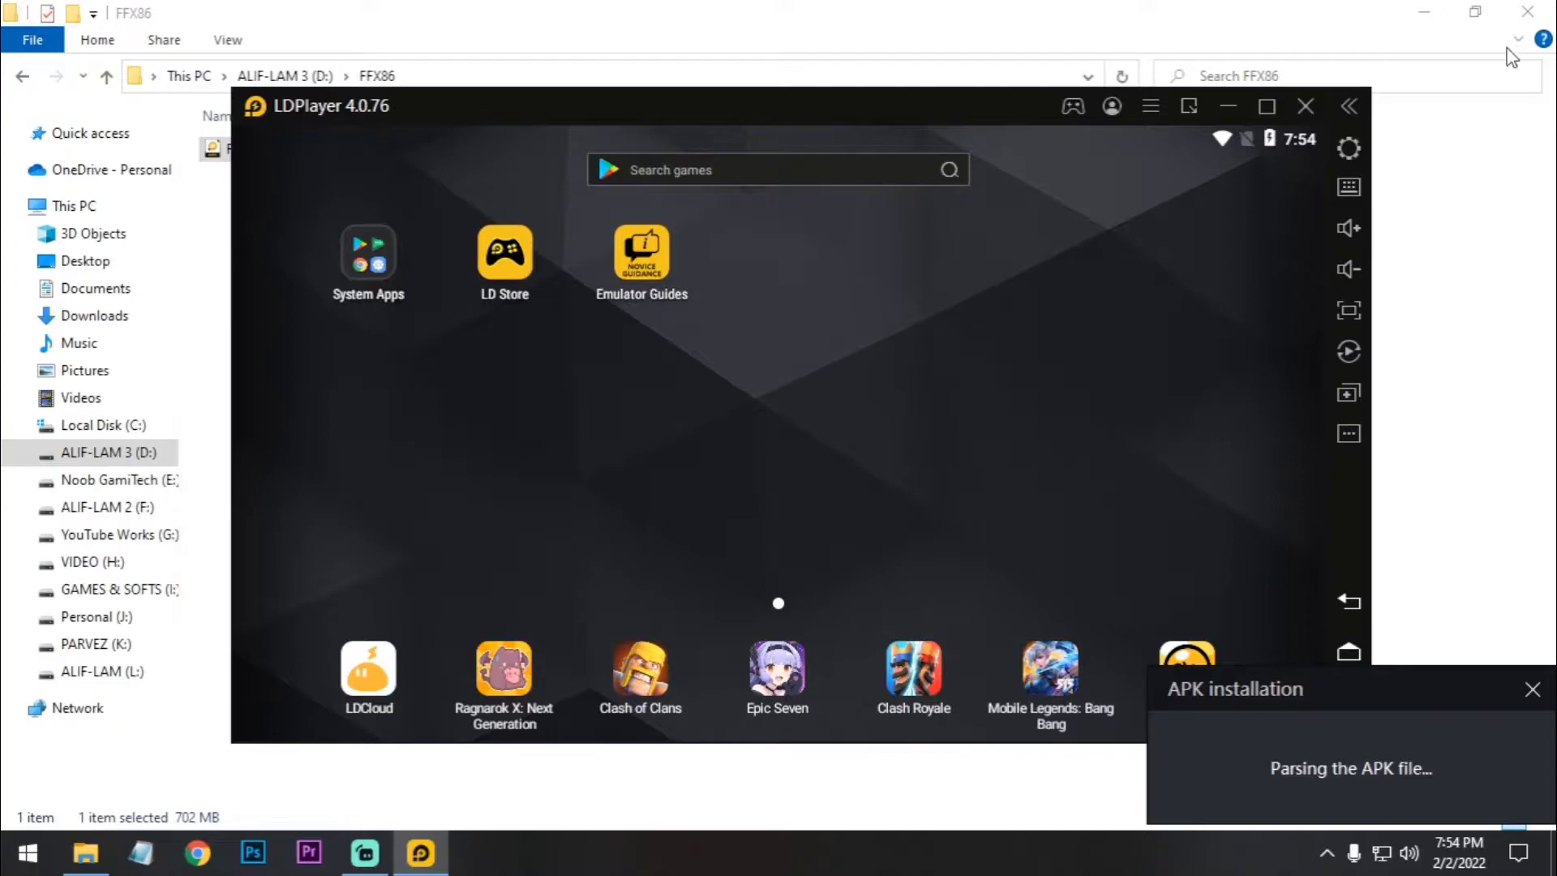
click(1521, 15)
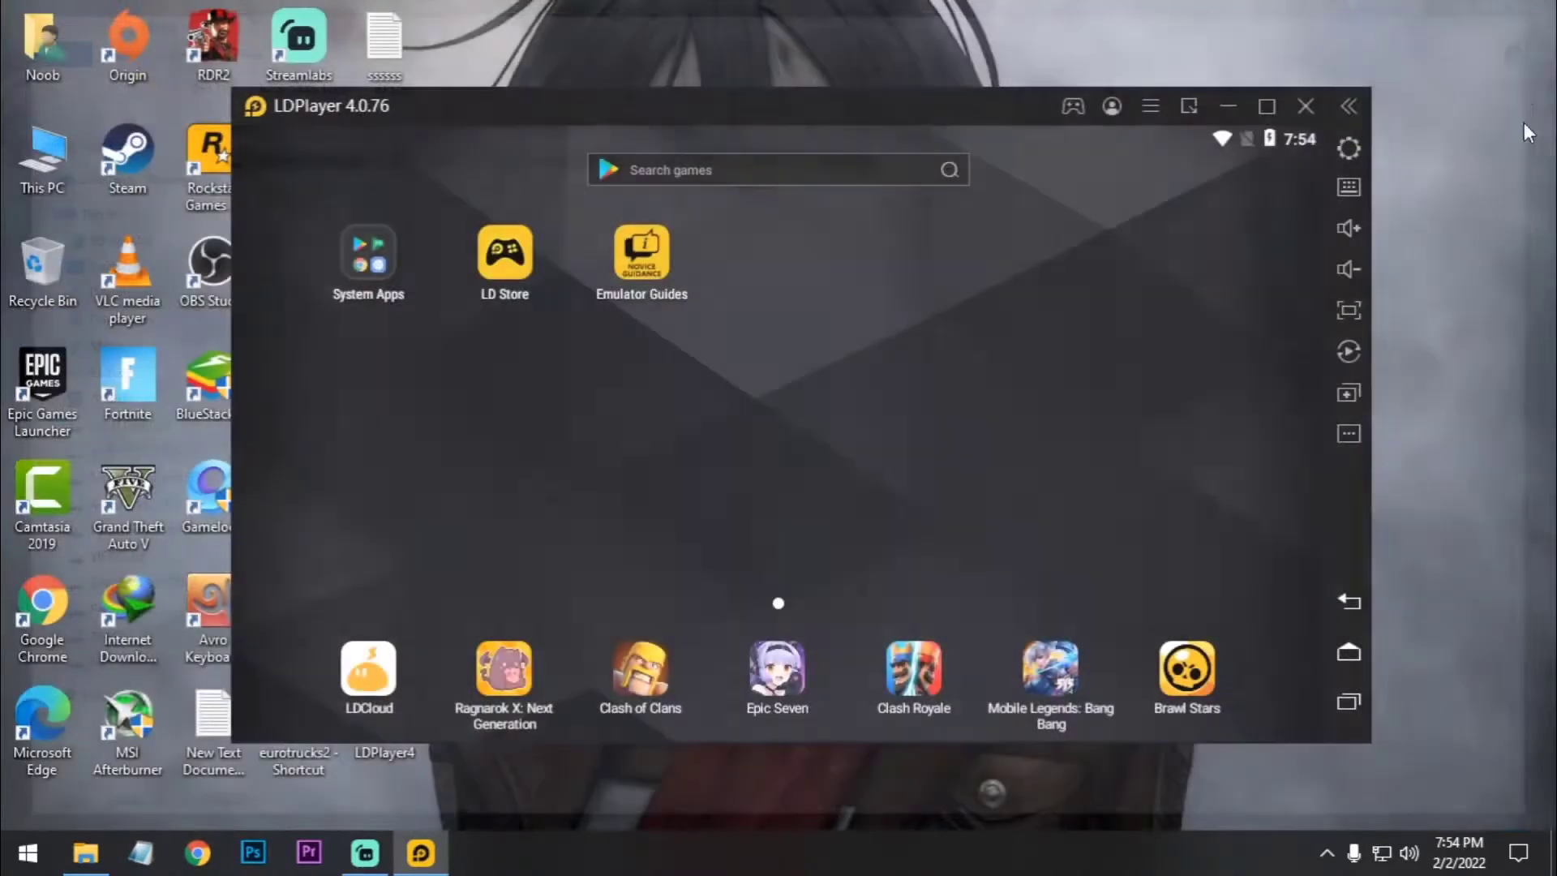
drag(914, 120, 886, 111)
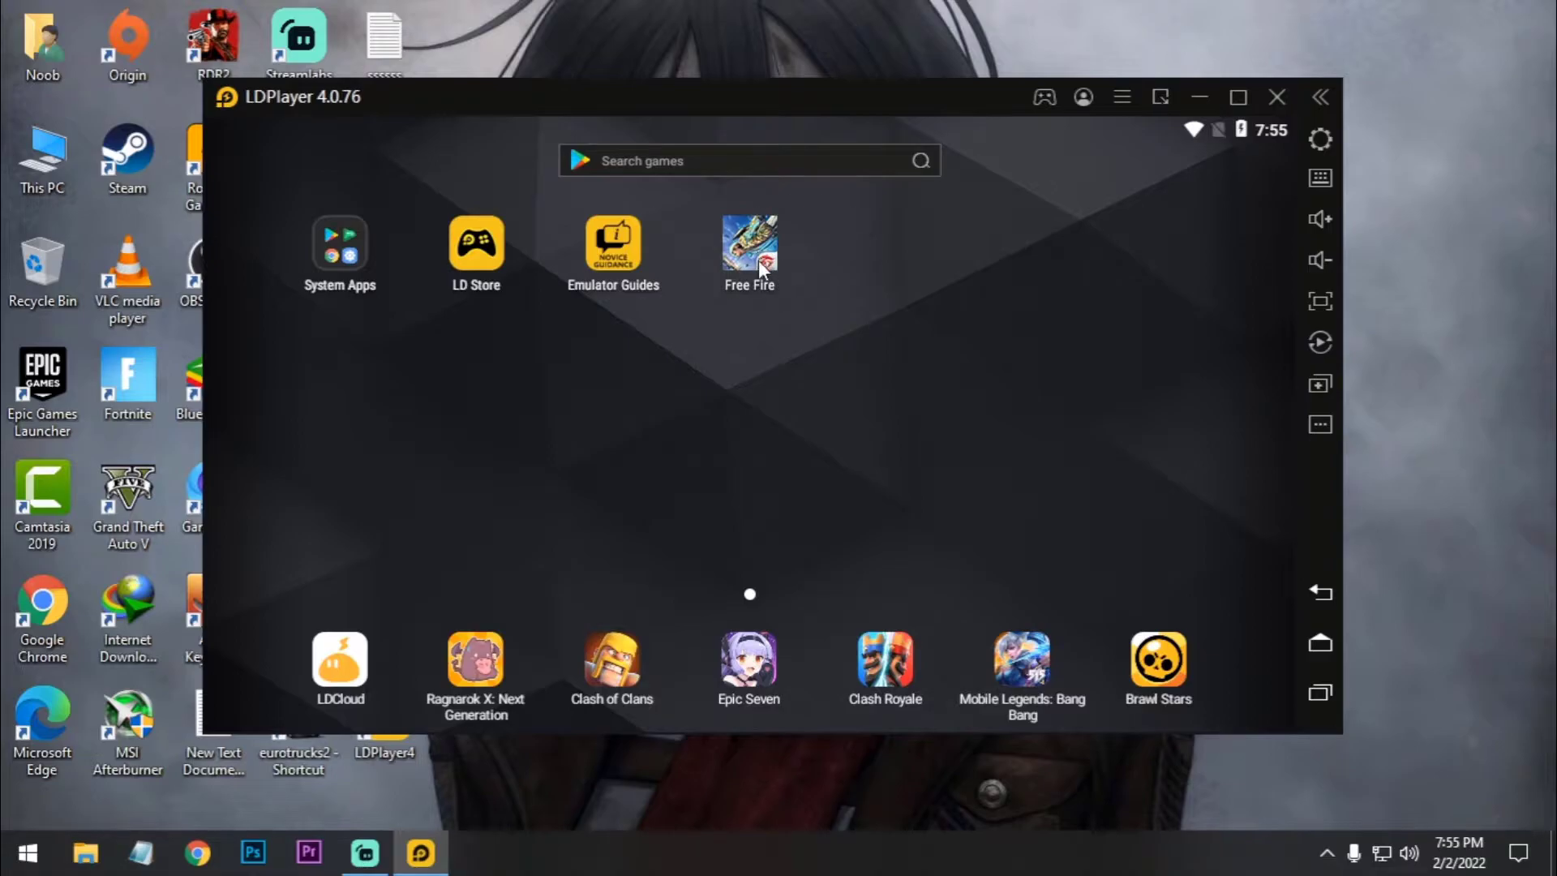
- Launch Free Fire, dismiss the keymap tip, and turn on the emulator's frame rate display
click(757, 261)
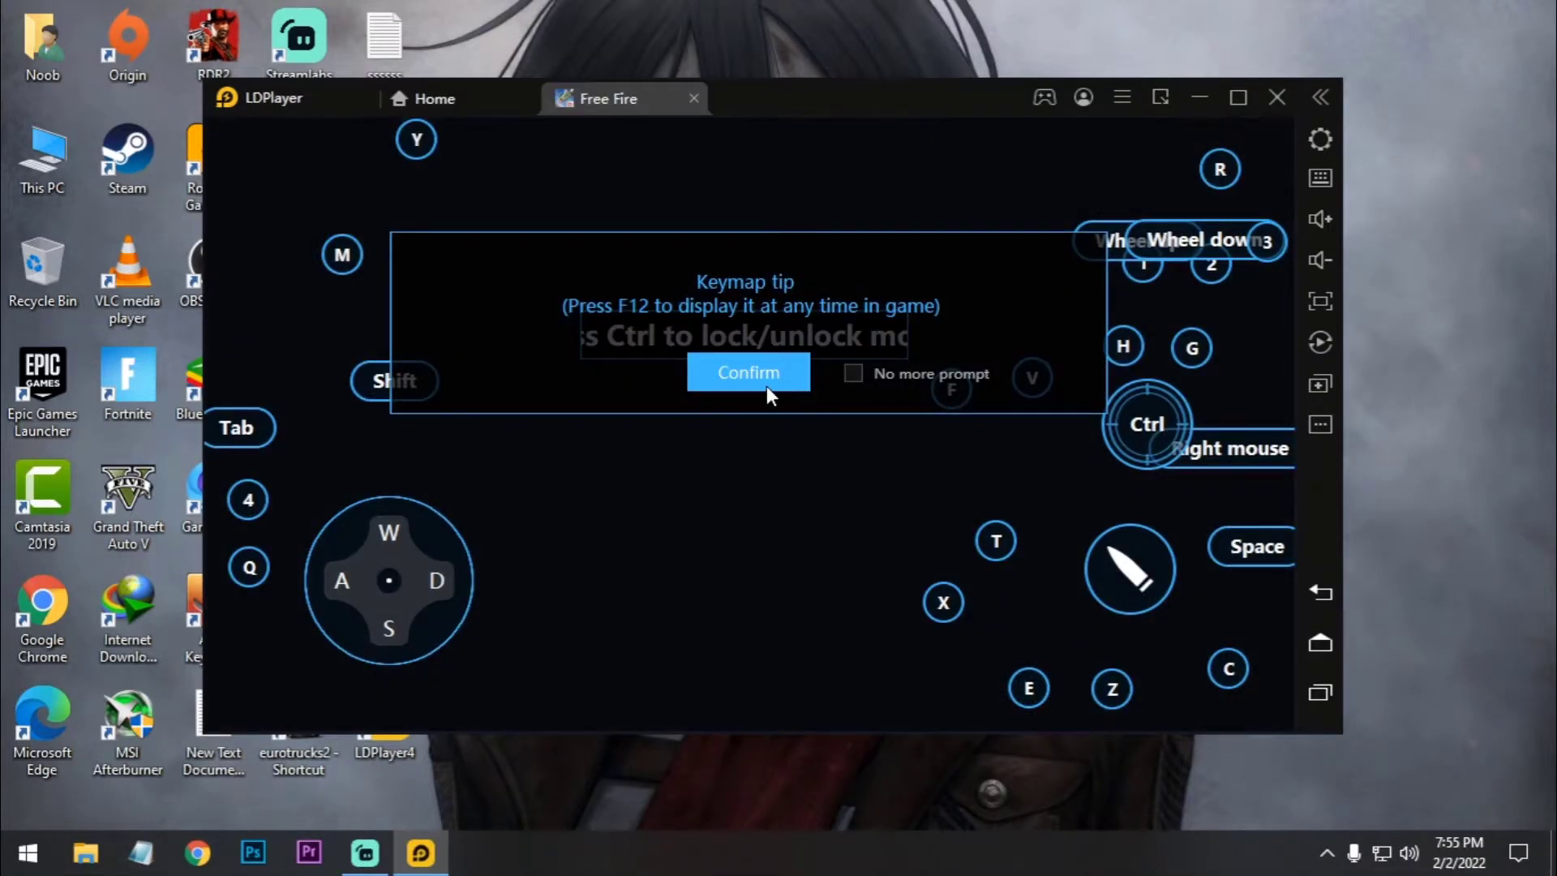
click(766, 384)
click(1122, 98)
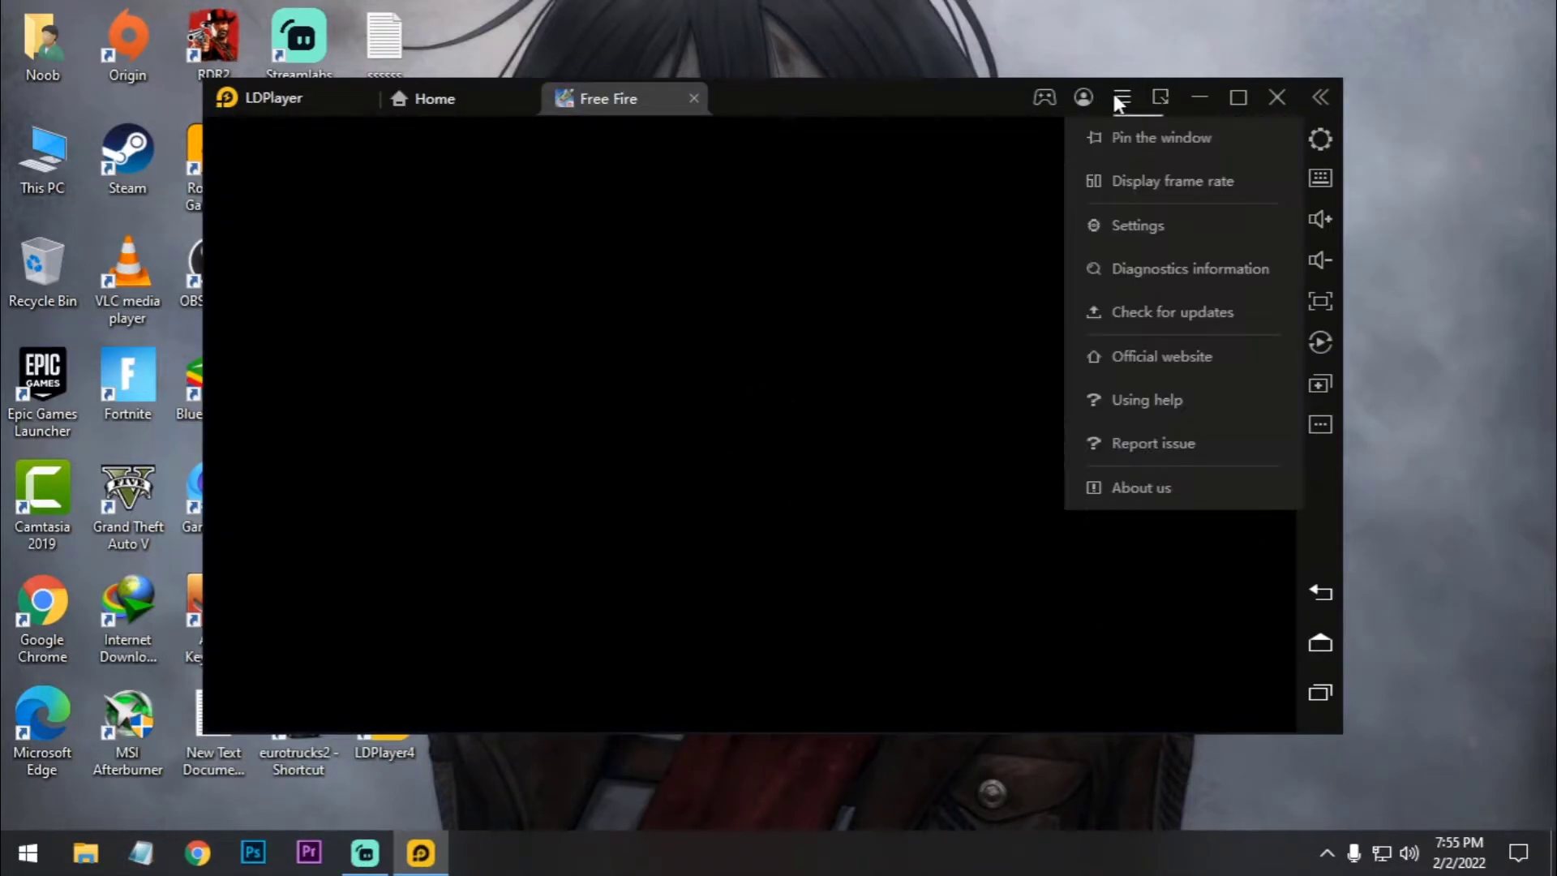
click(1082, 182)
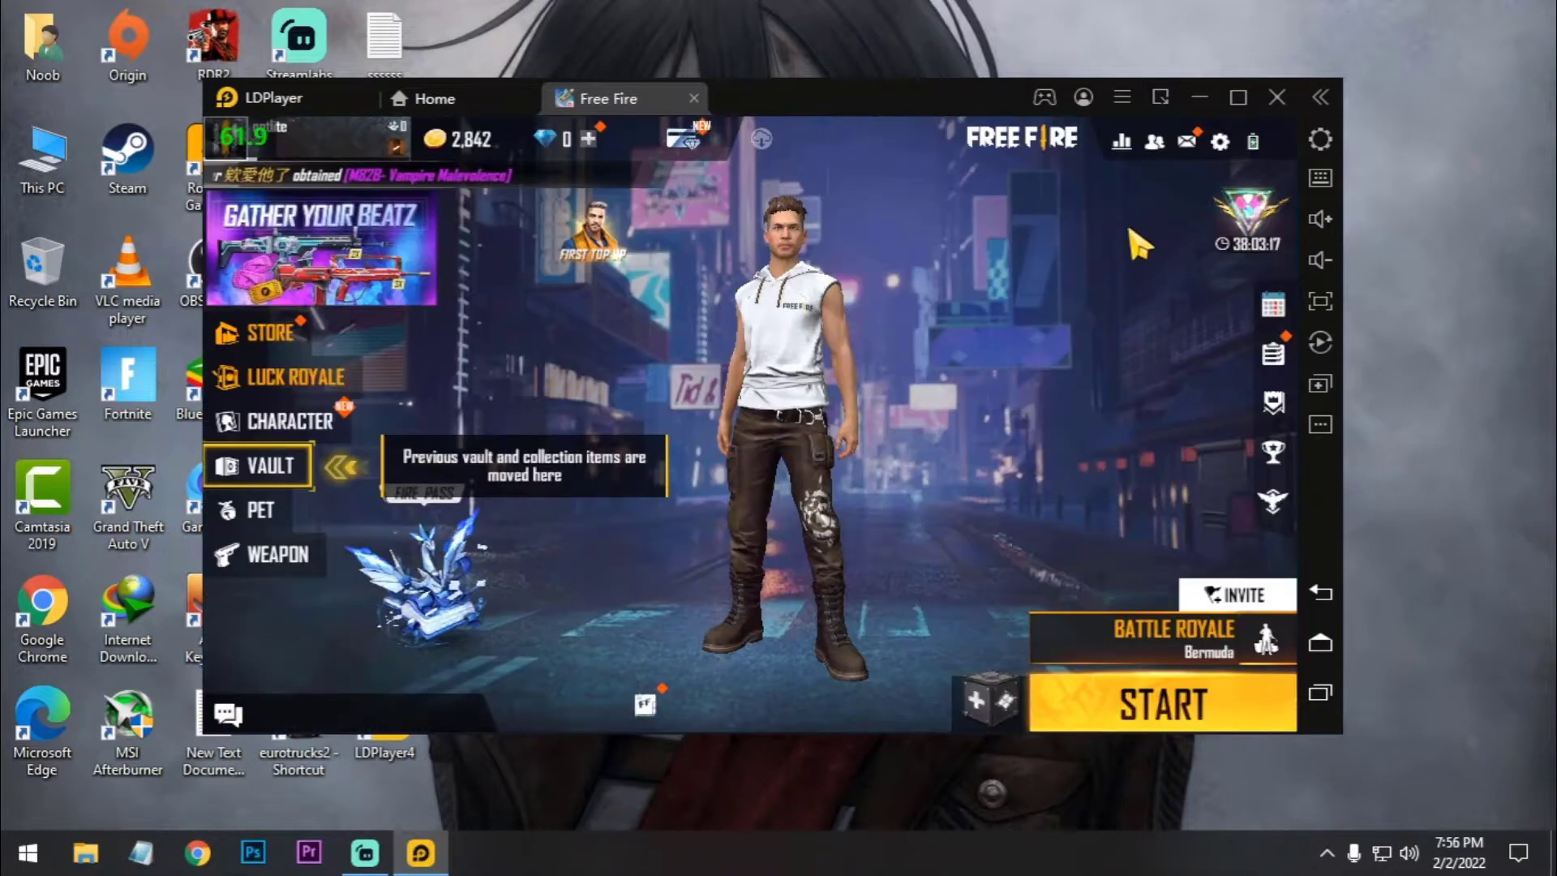
- Review Free Fire's display and sensitivity settings, then return to the game lobby
click(1238, 139)
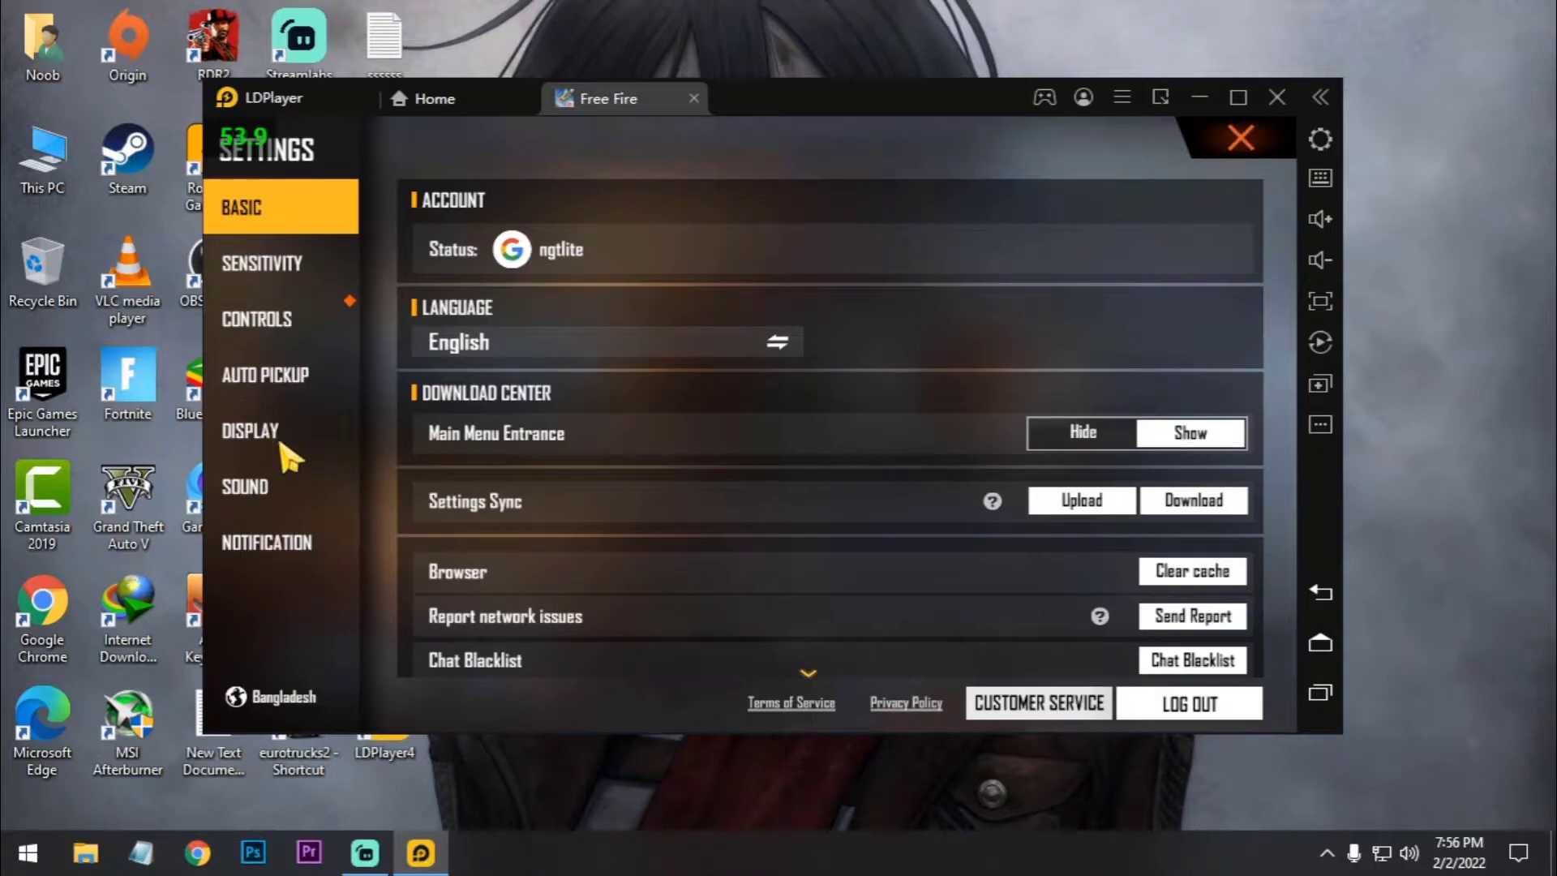
click(281, 442)
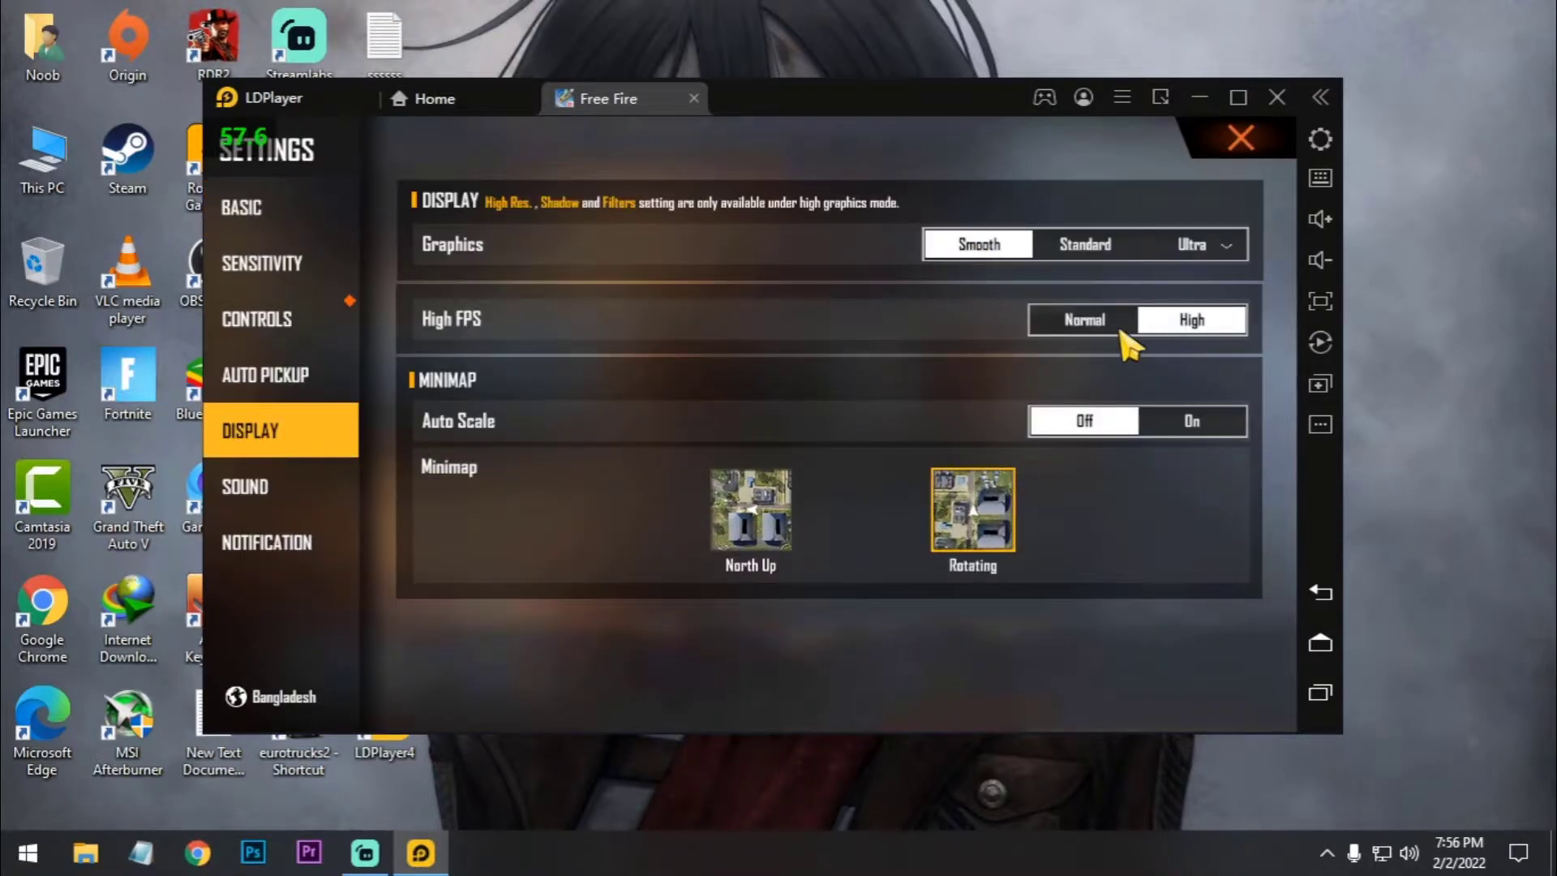
click(320, 227)
click(256, 266)
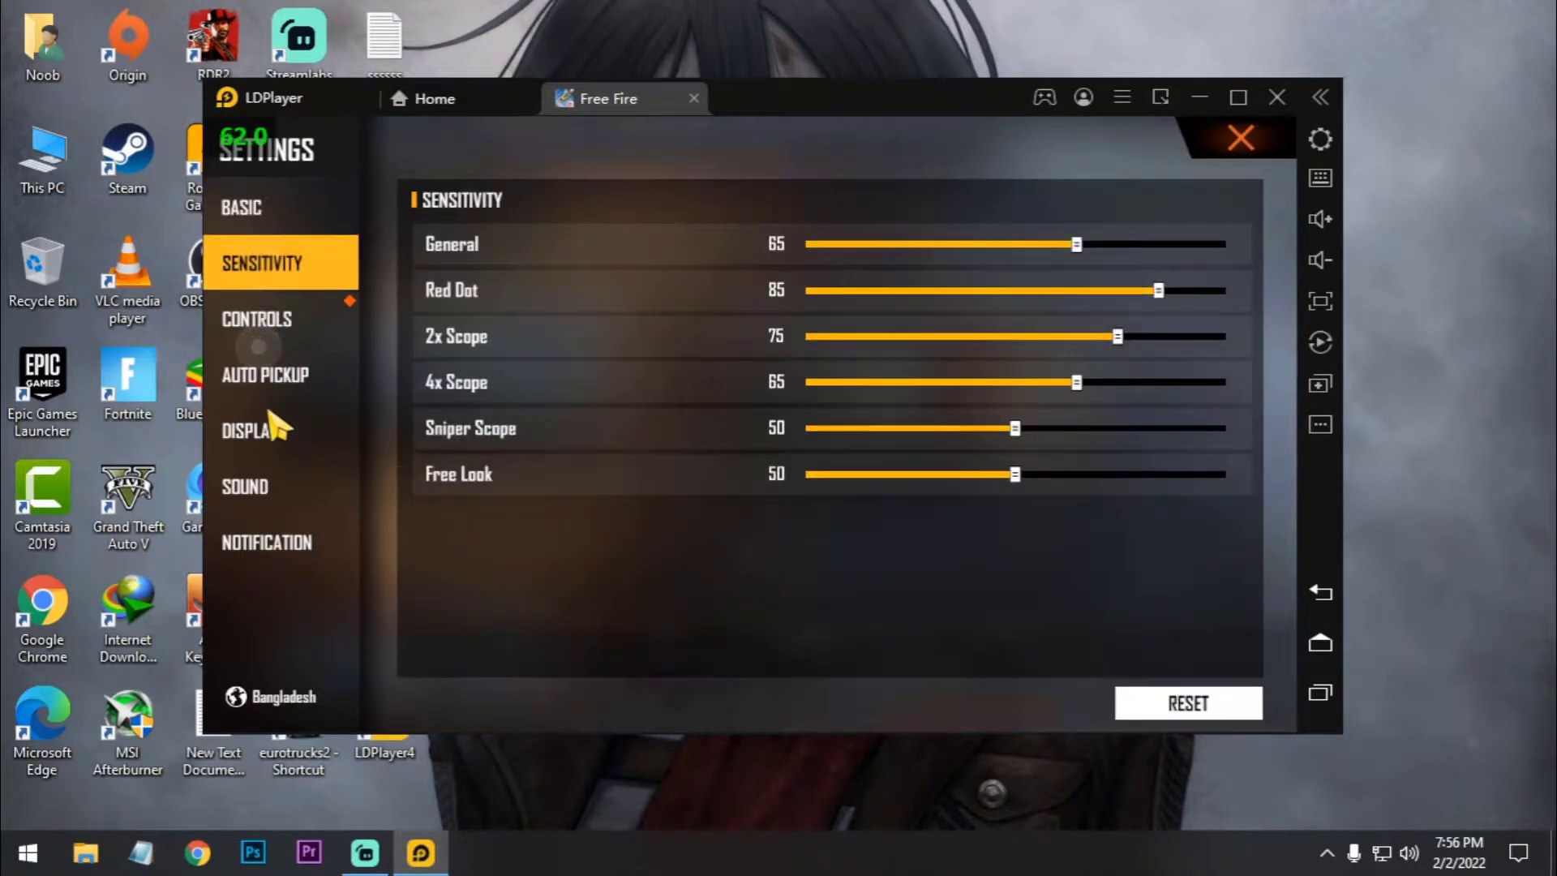
click(270, 416)
click(1240, 138)
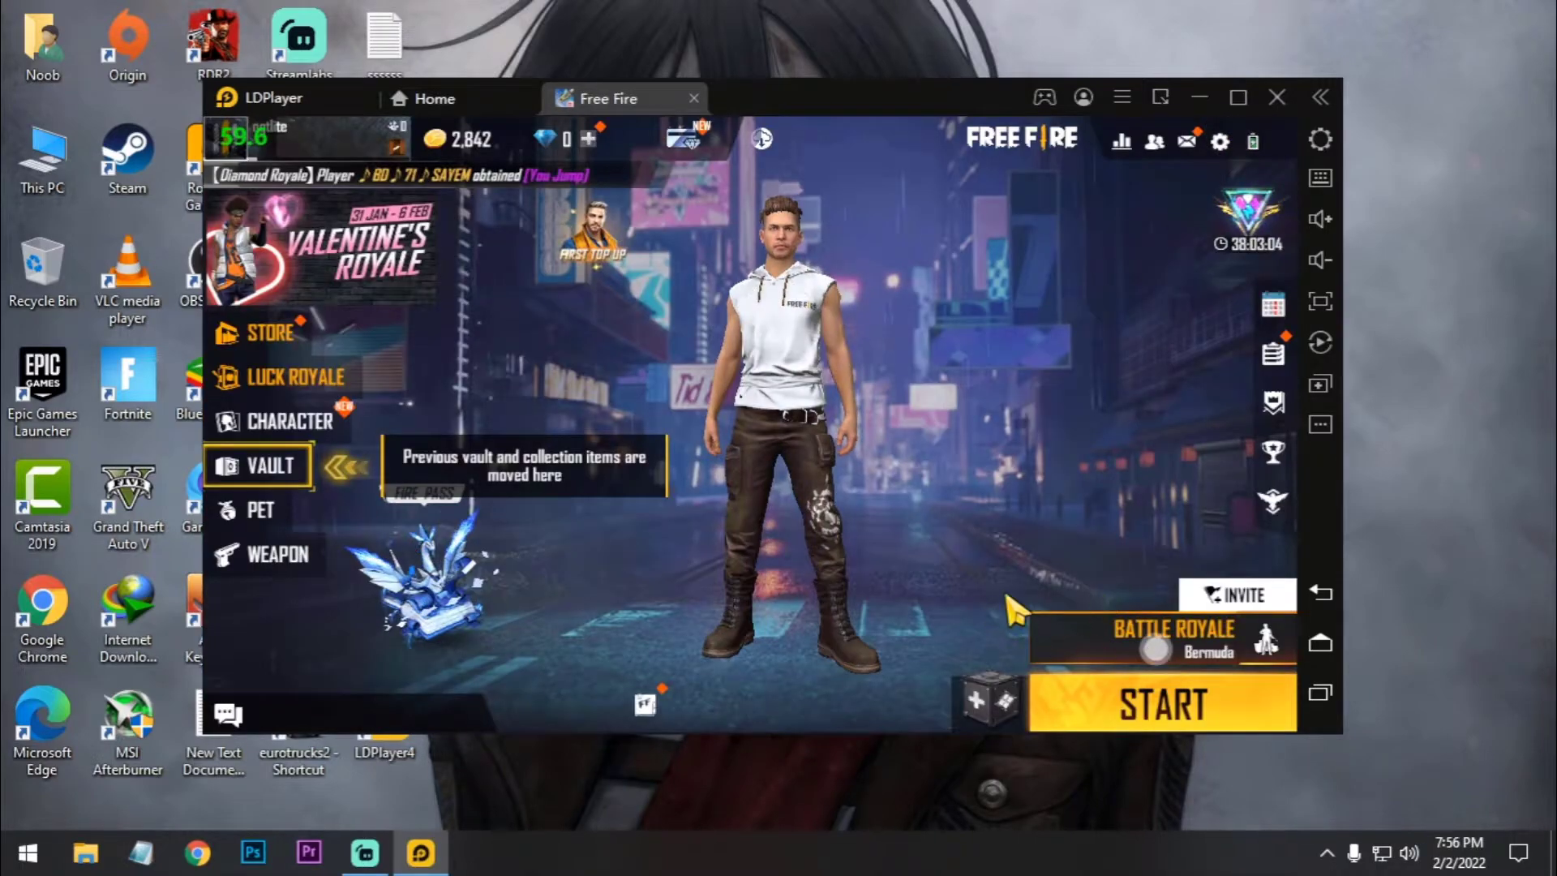
- Start a Battle Royale match on the Bermuda map and maximize the emulator window
click(1066, 612)
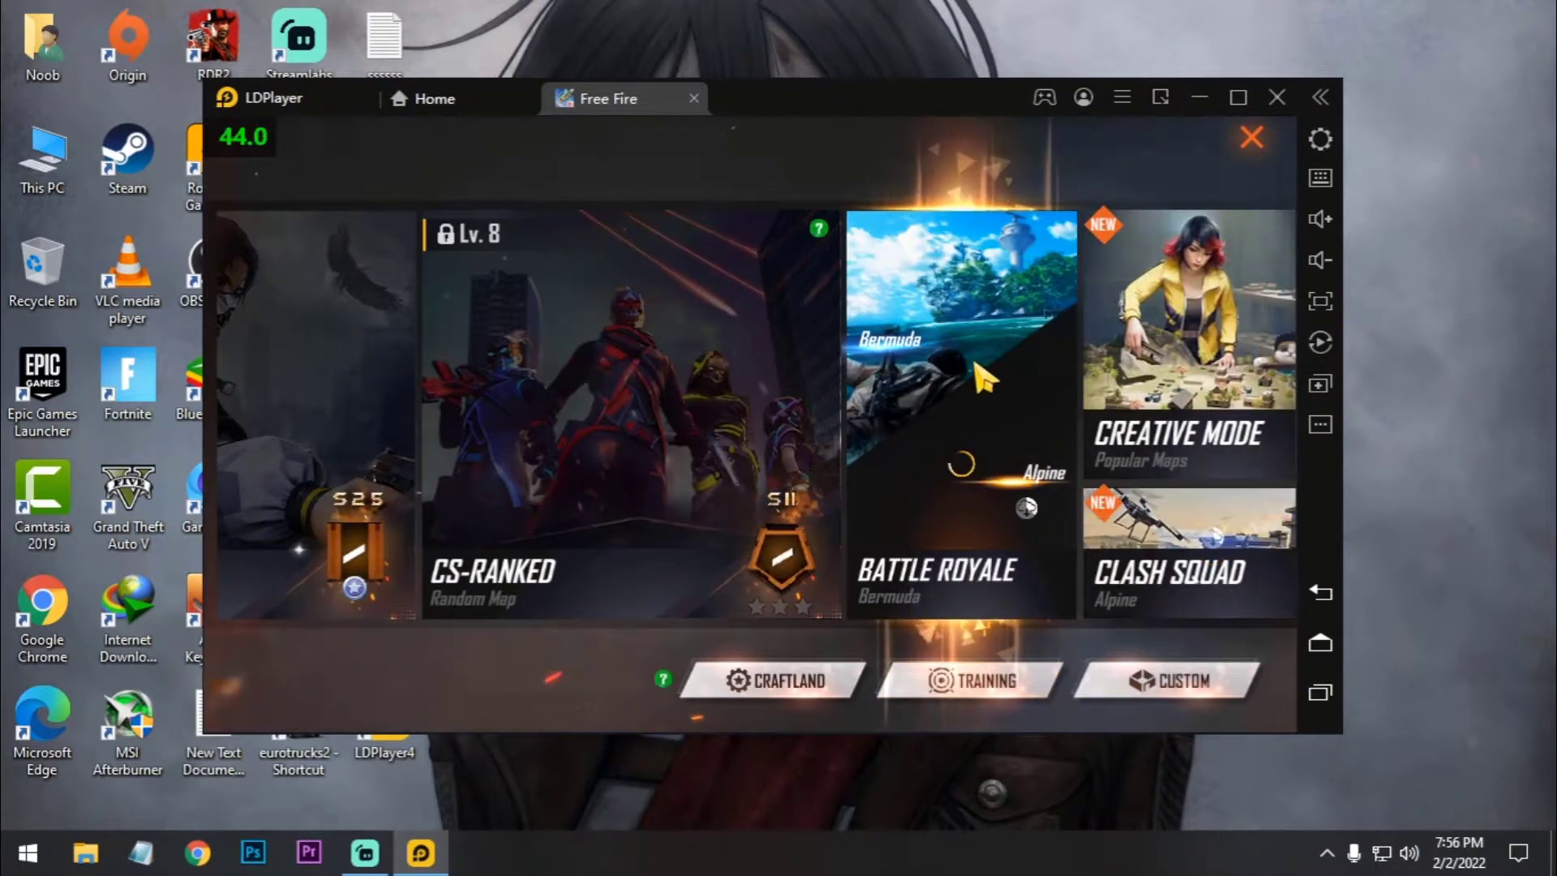
click(985, 381)
click(1178, 703)
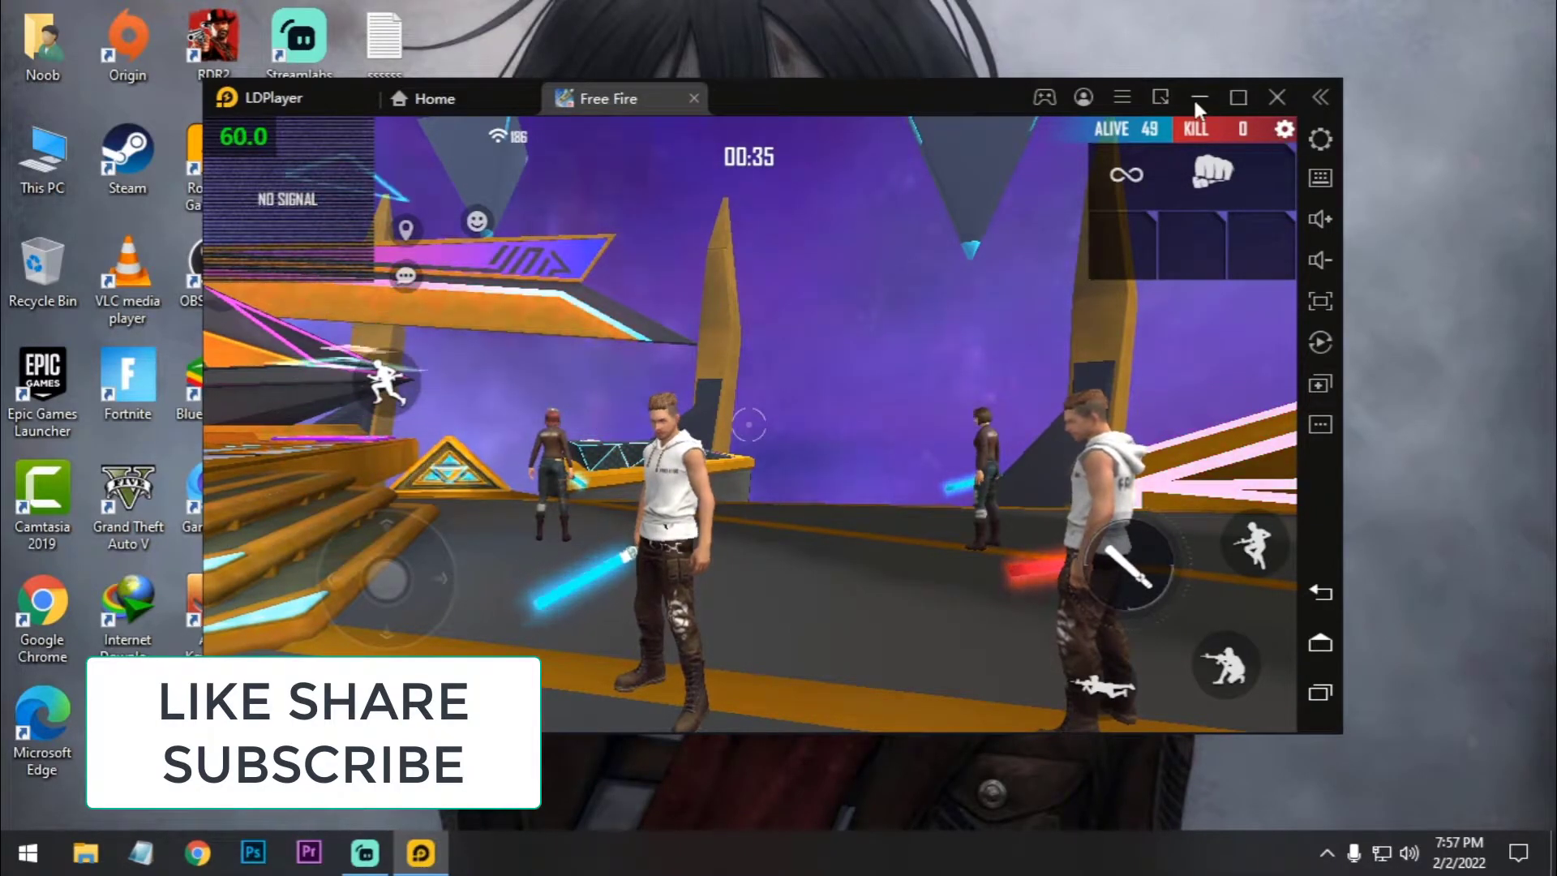
click(1238, 98)
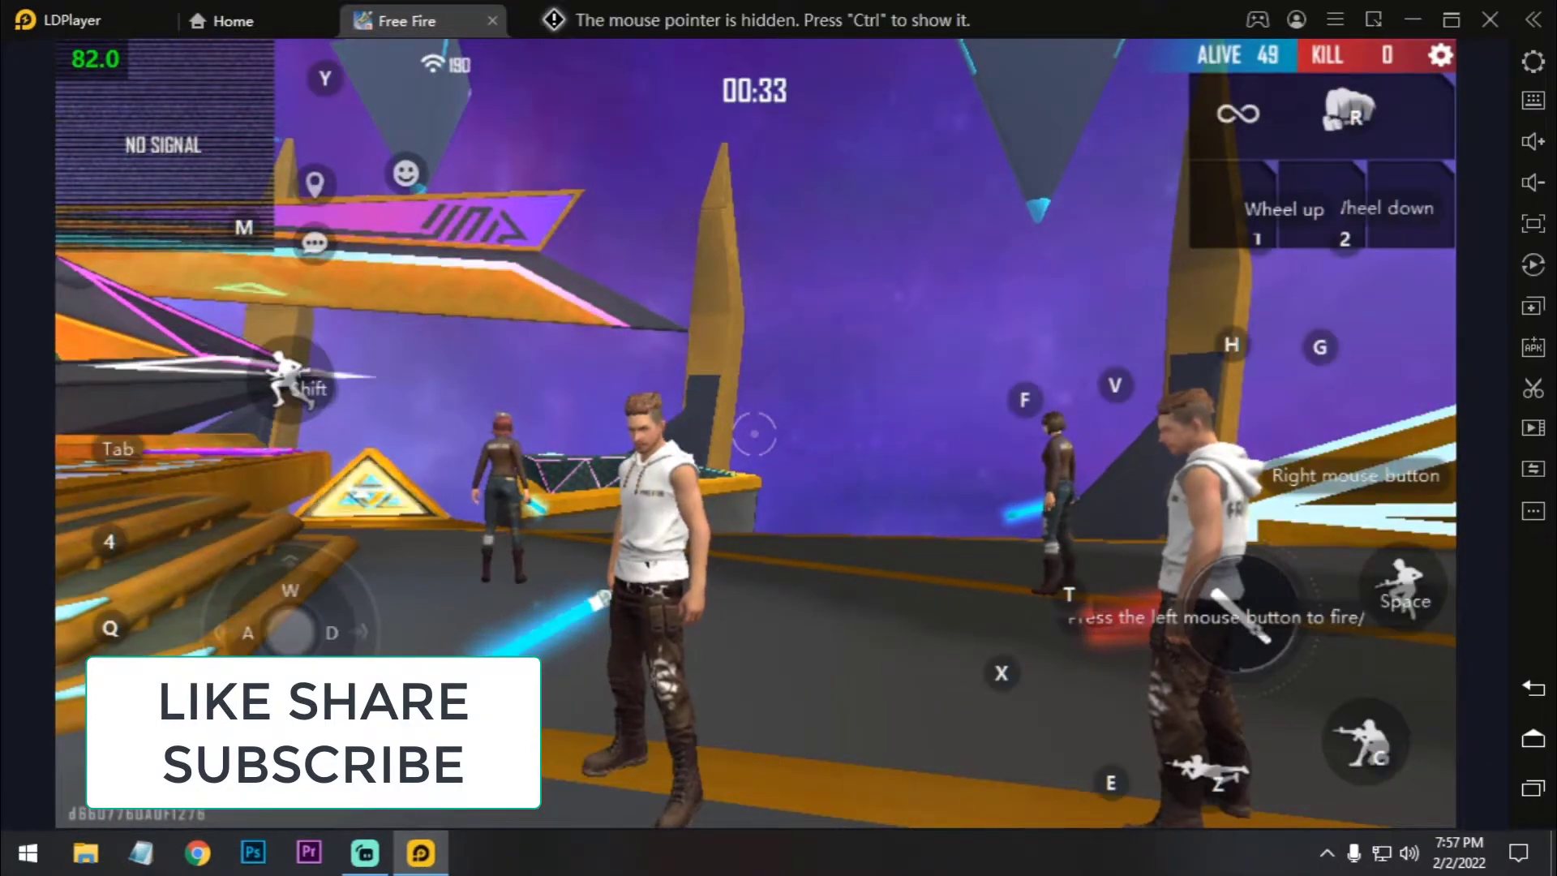
- Run and jump the character around the pre-match waiting area to test in-game performance
key(w)
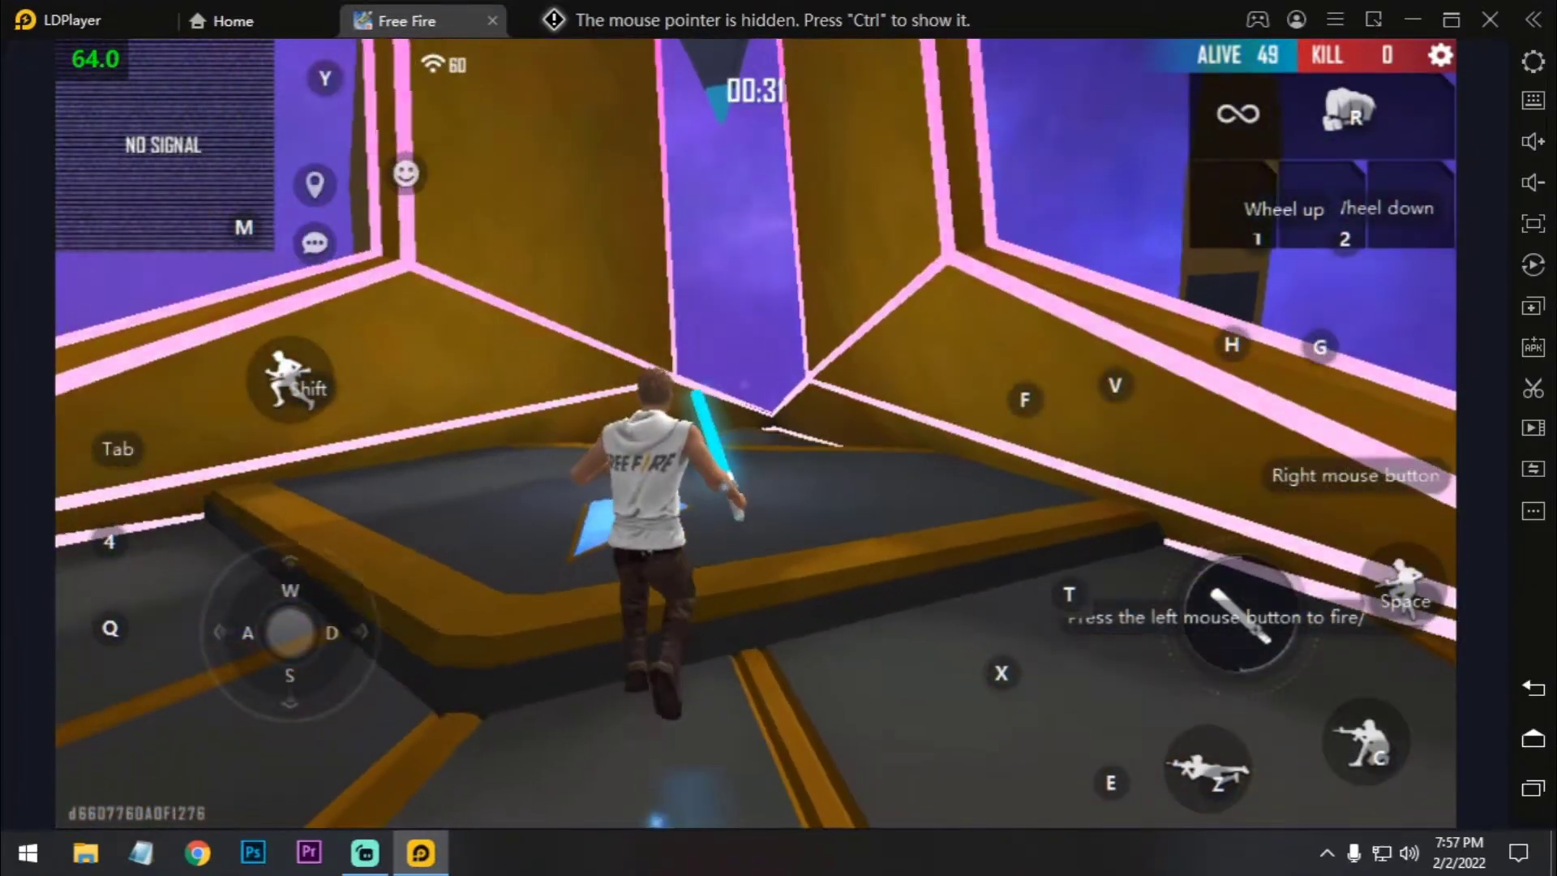
key(space)
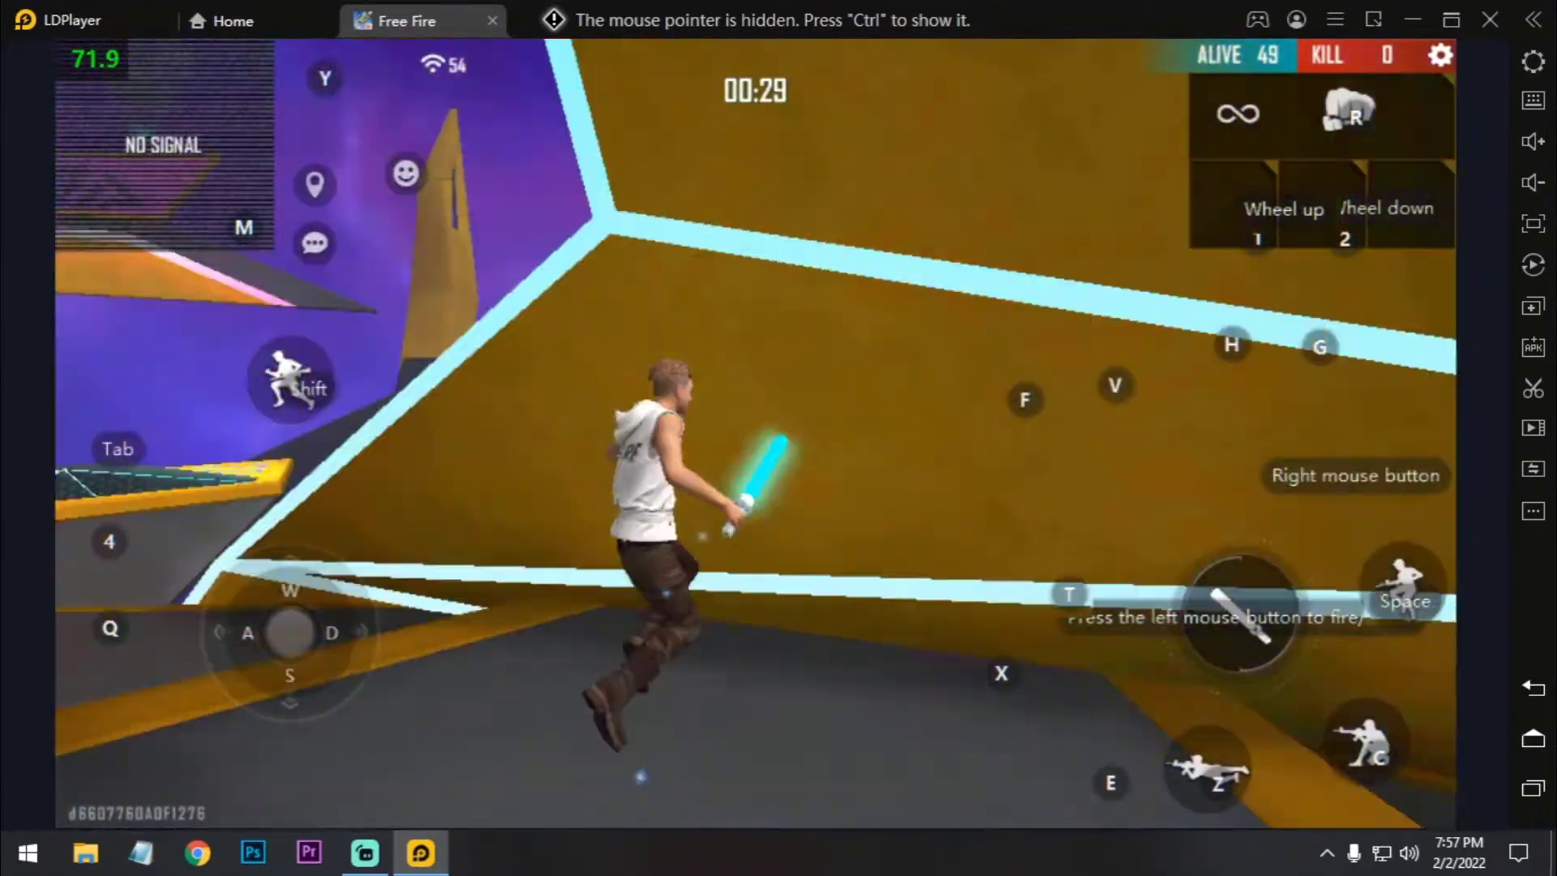
key(space)
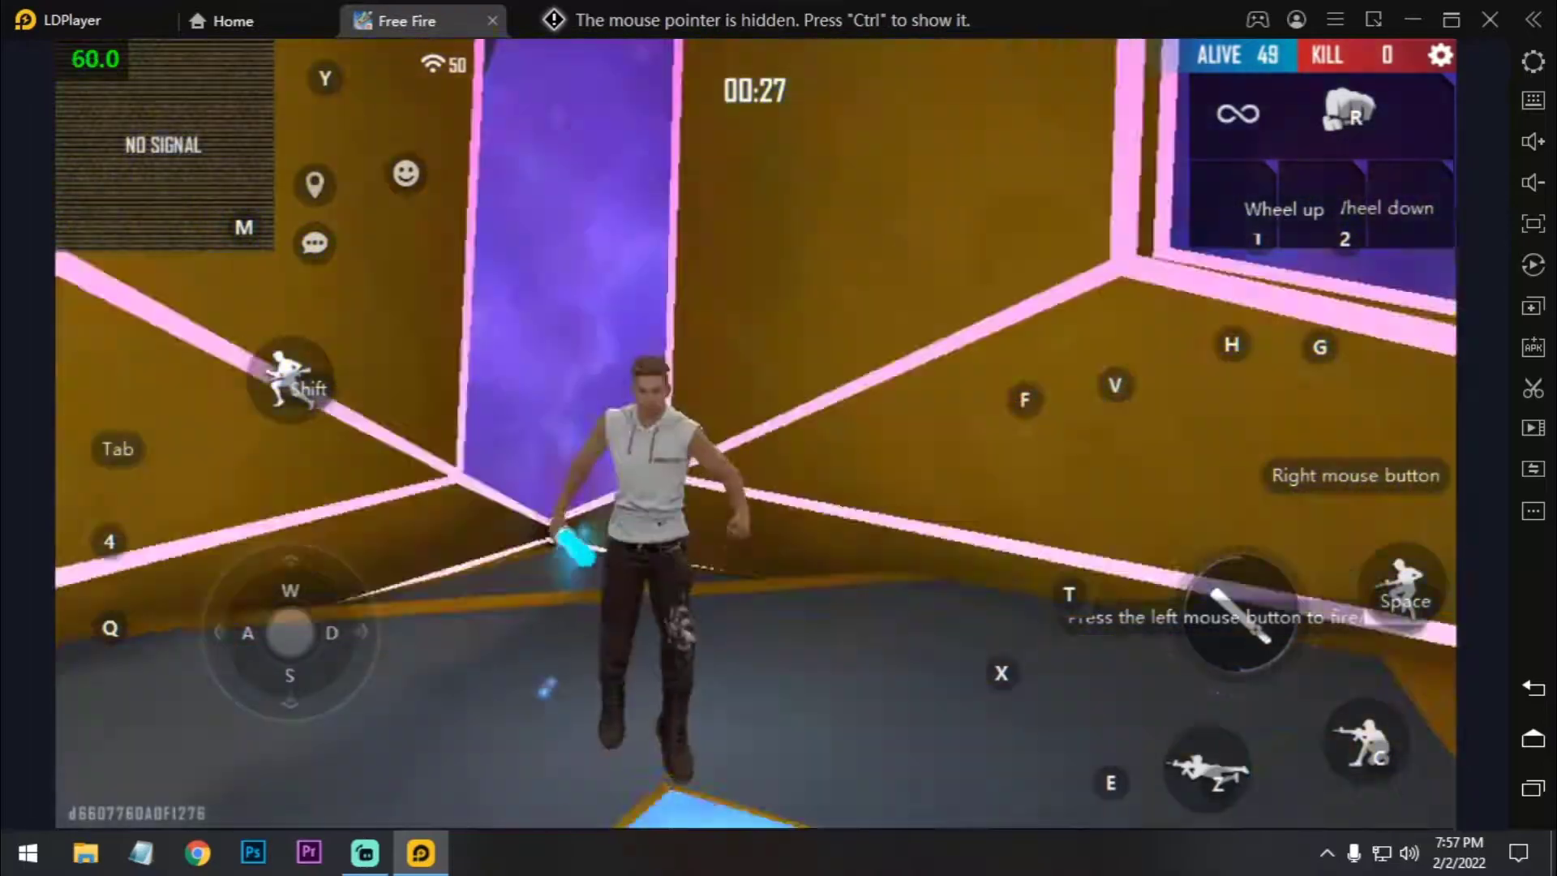
key(w)
key(a)
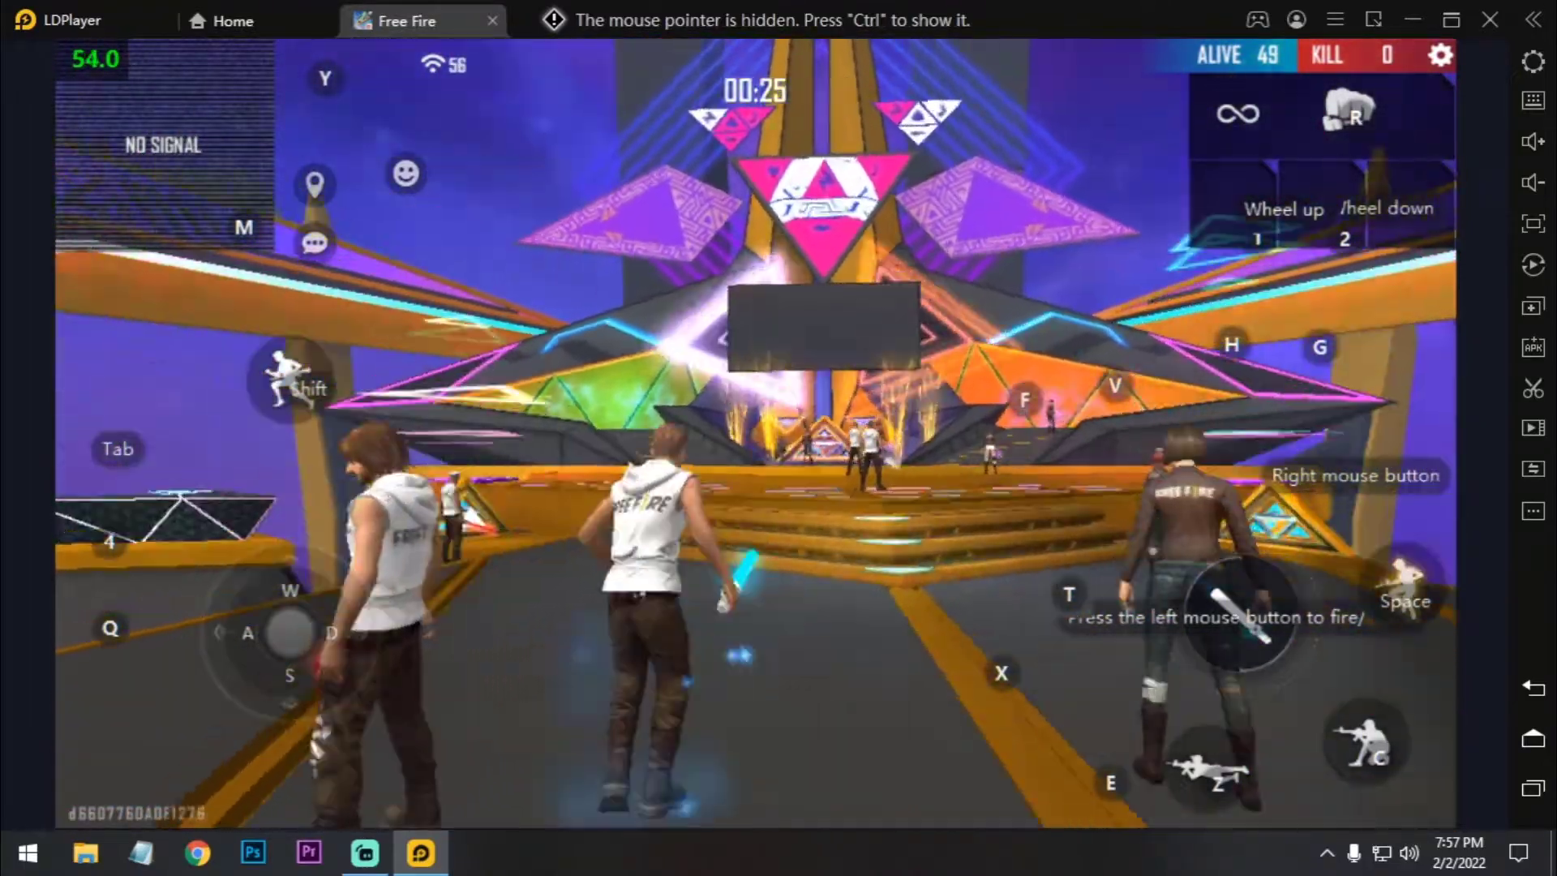
key(space)
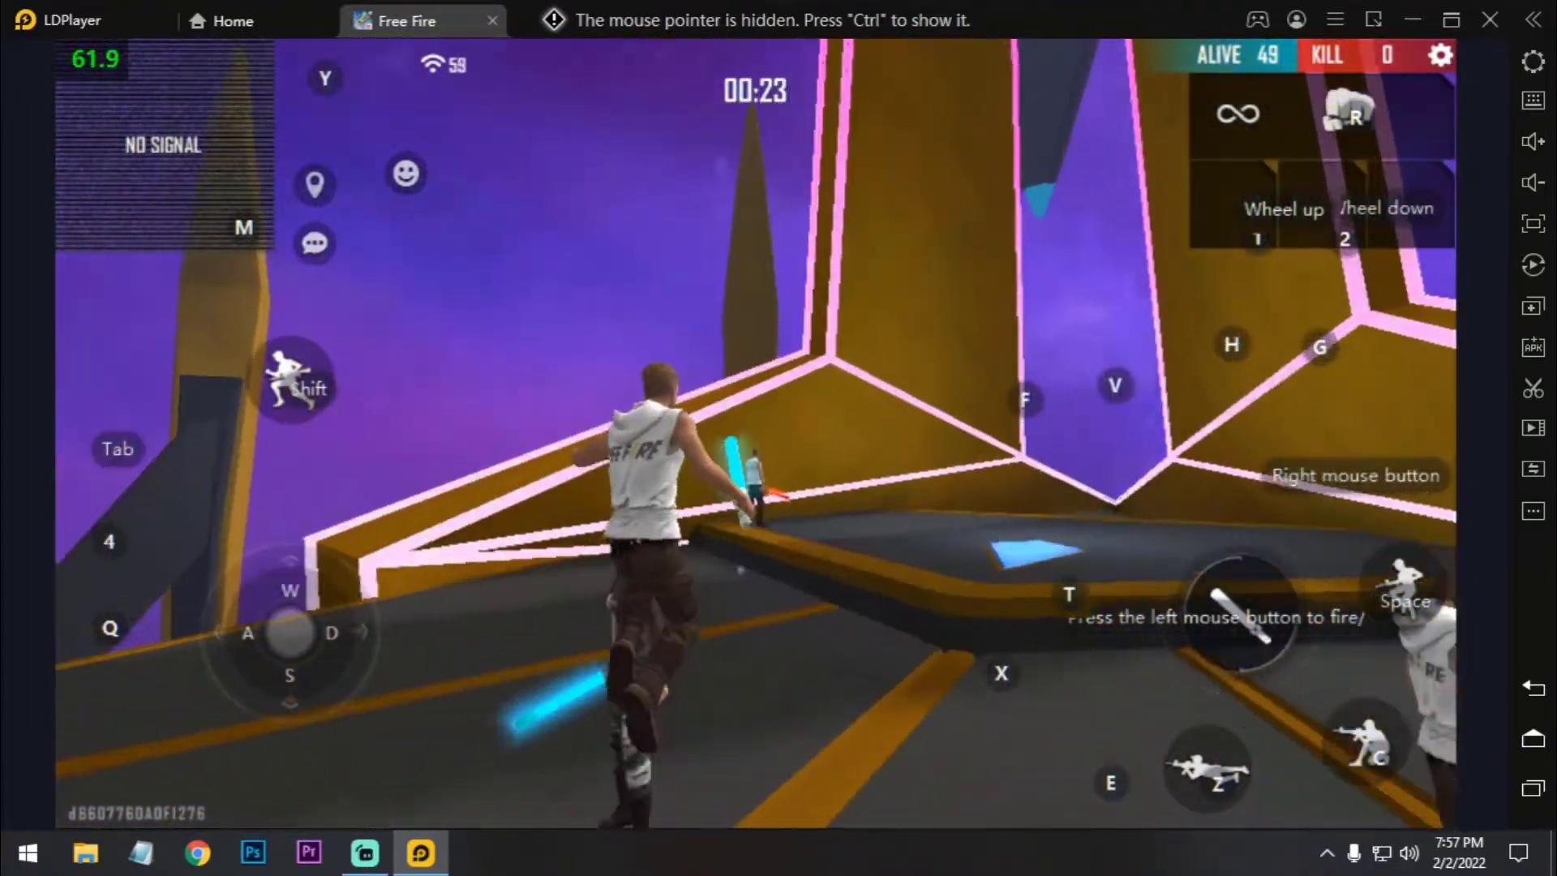
key(a)
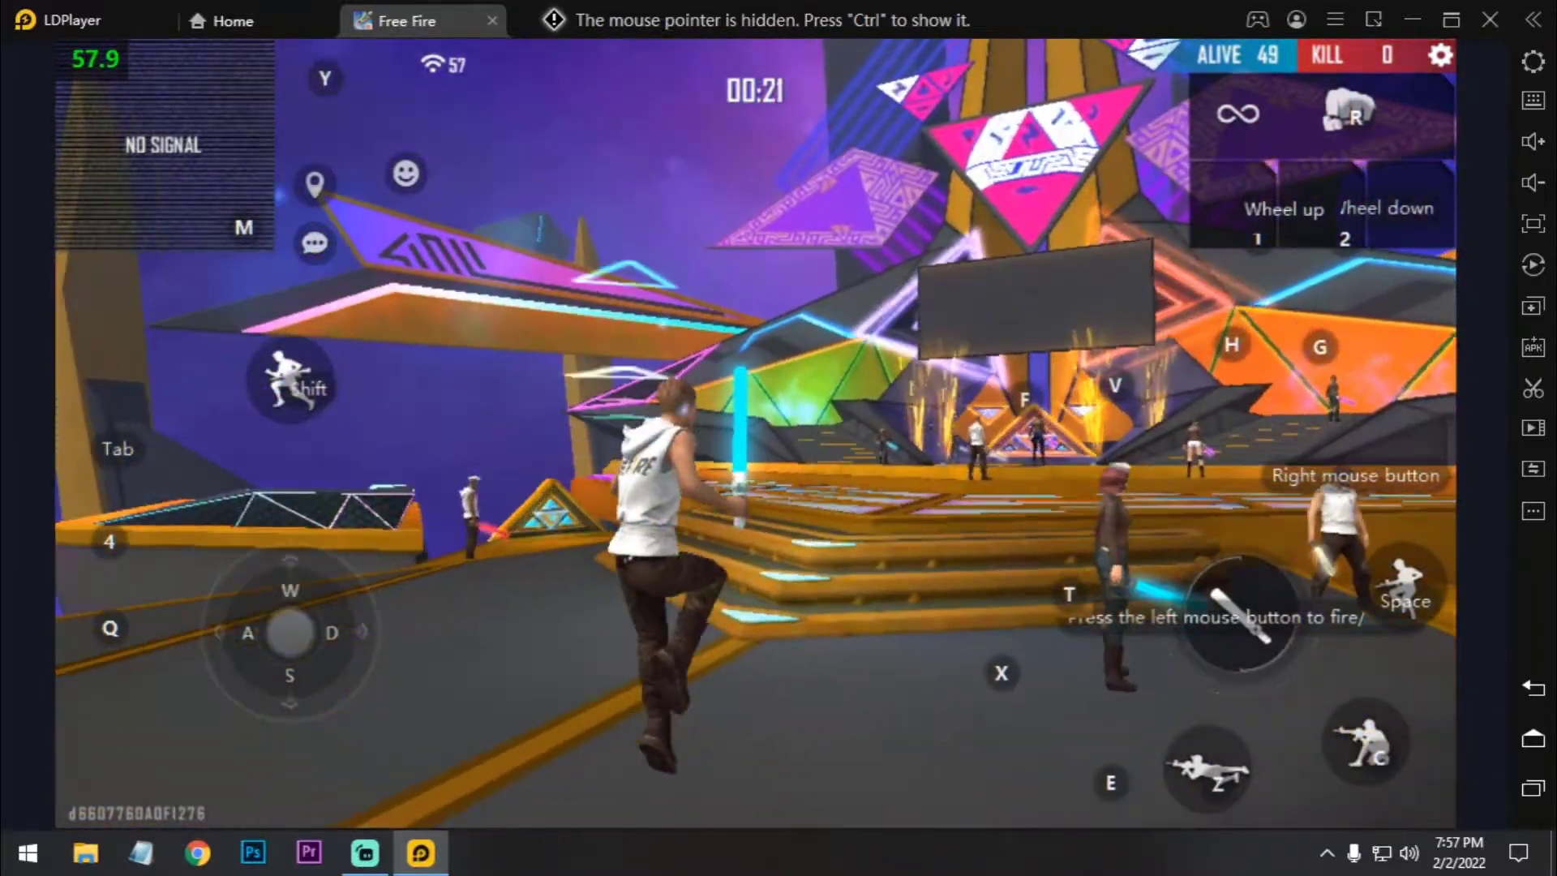
key(w)
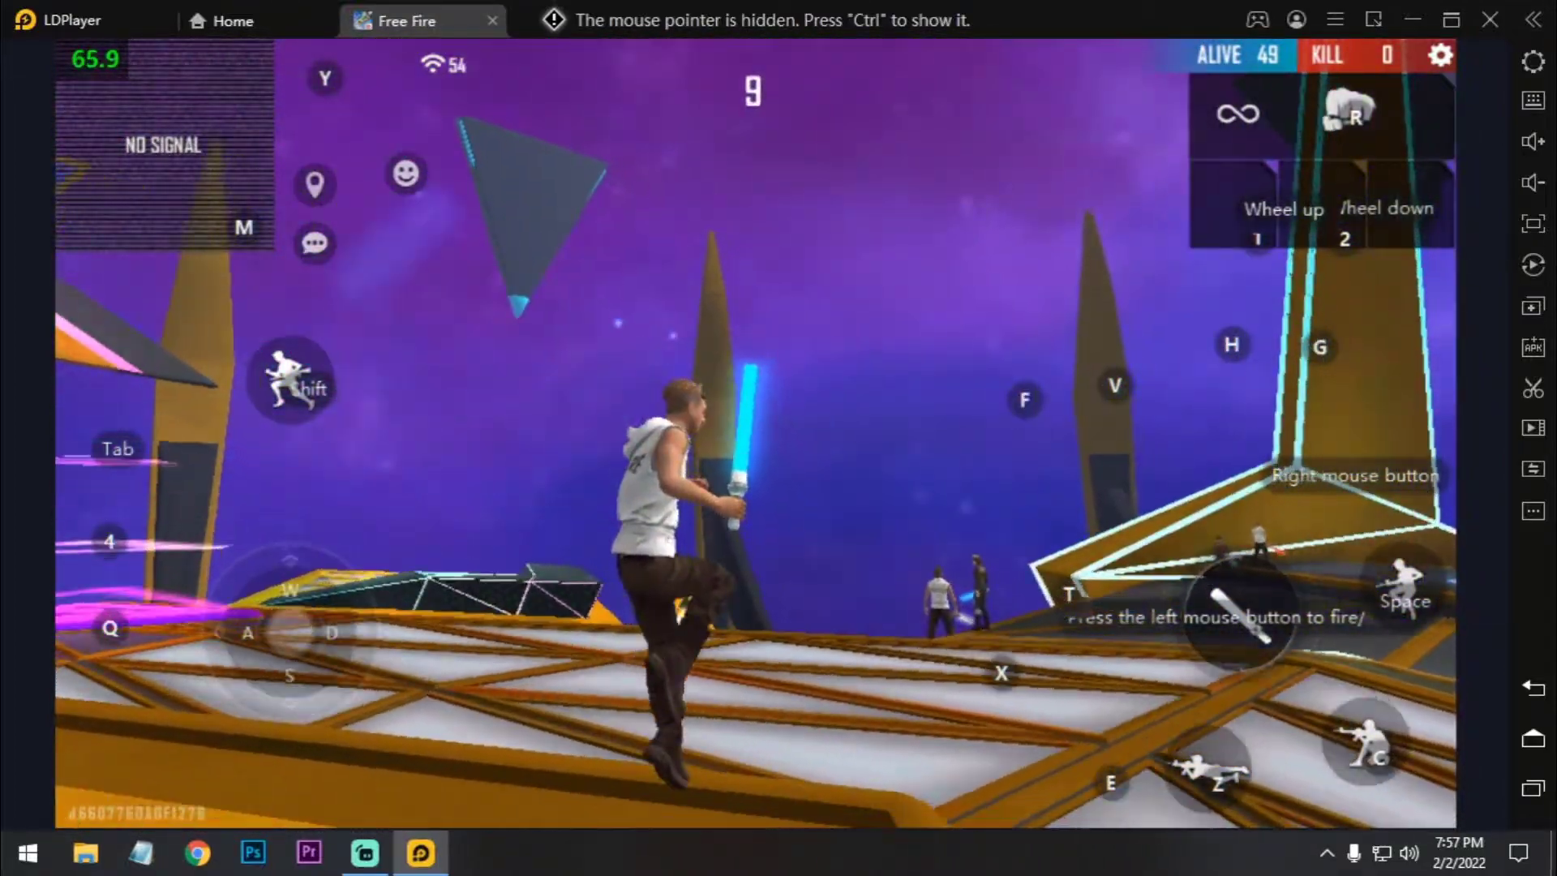
key(w)
key(space)
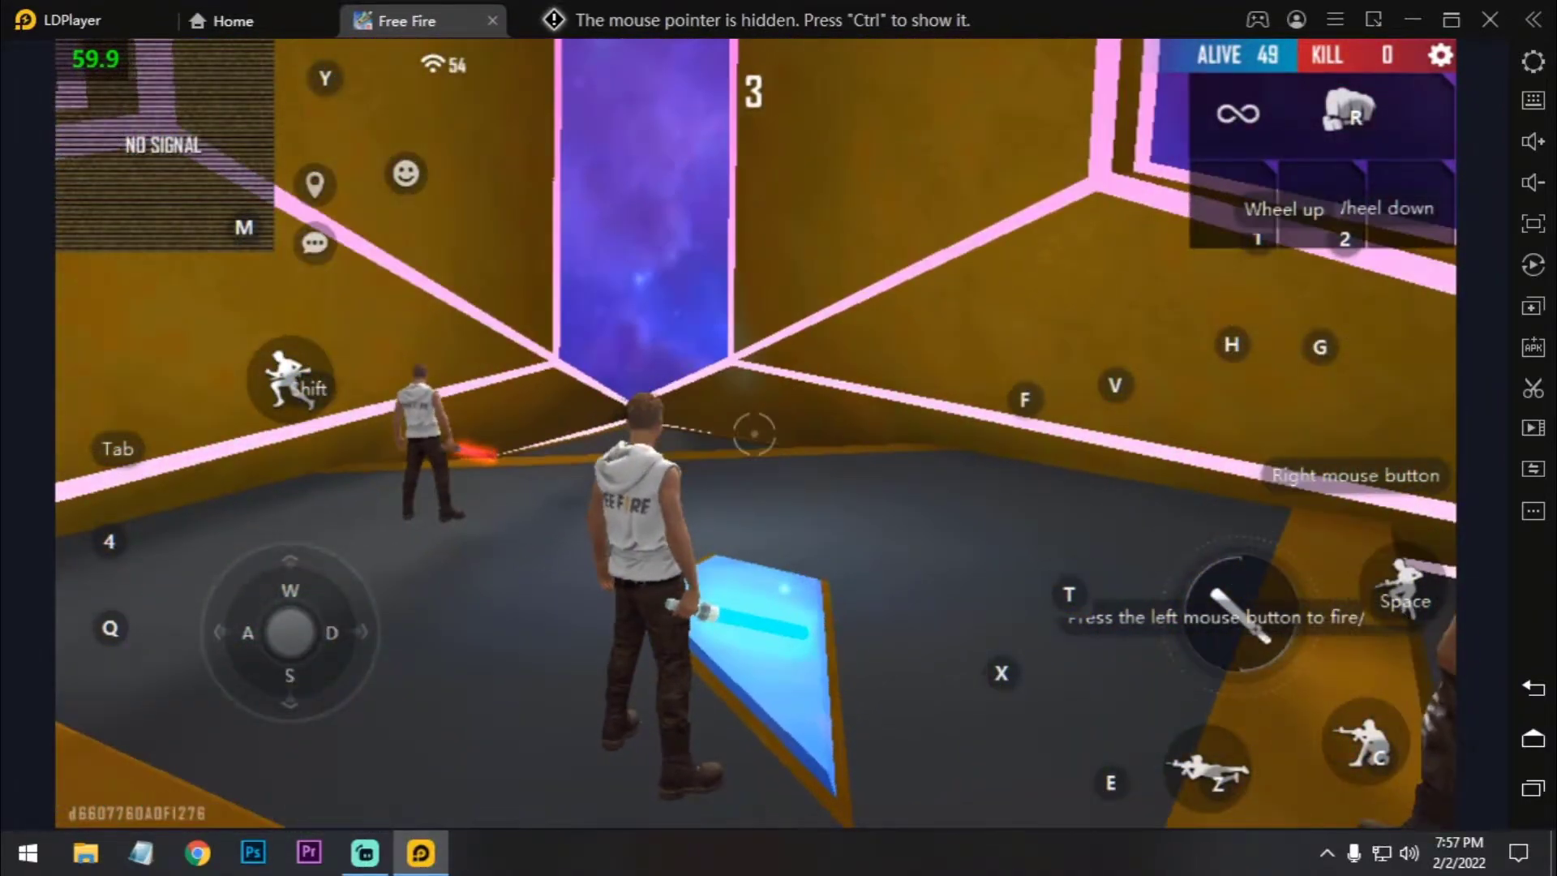
key(s)
key(a)
key(shift)
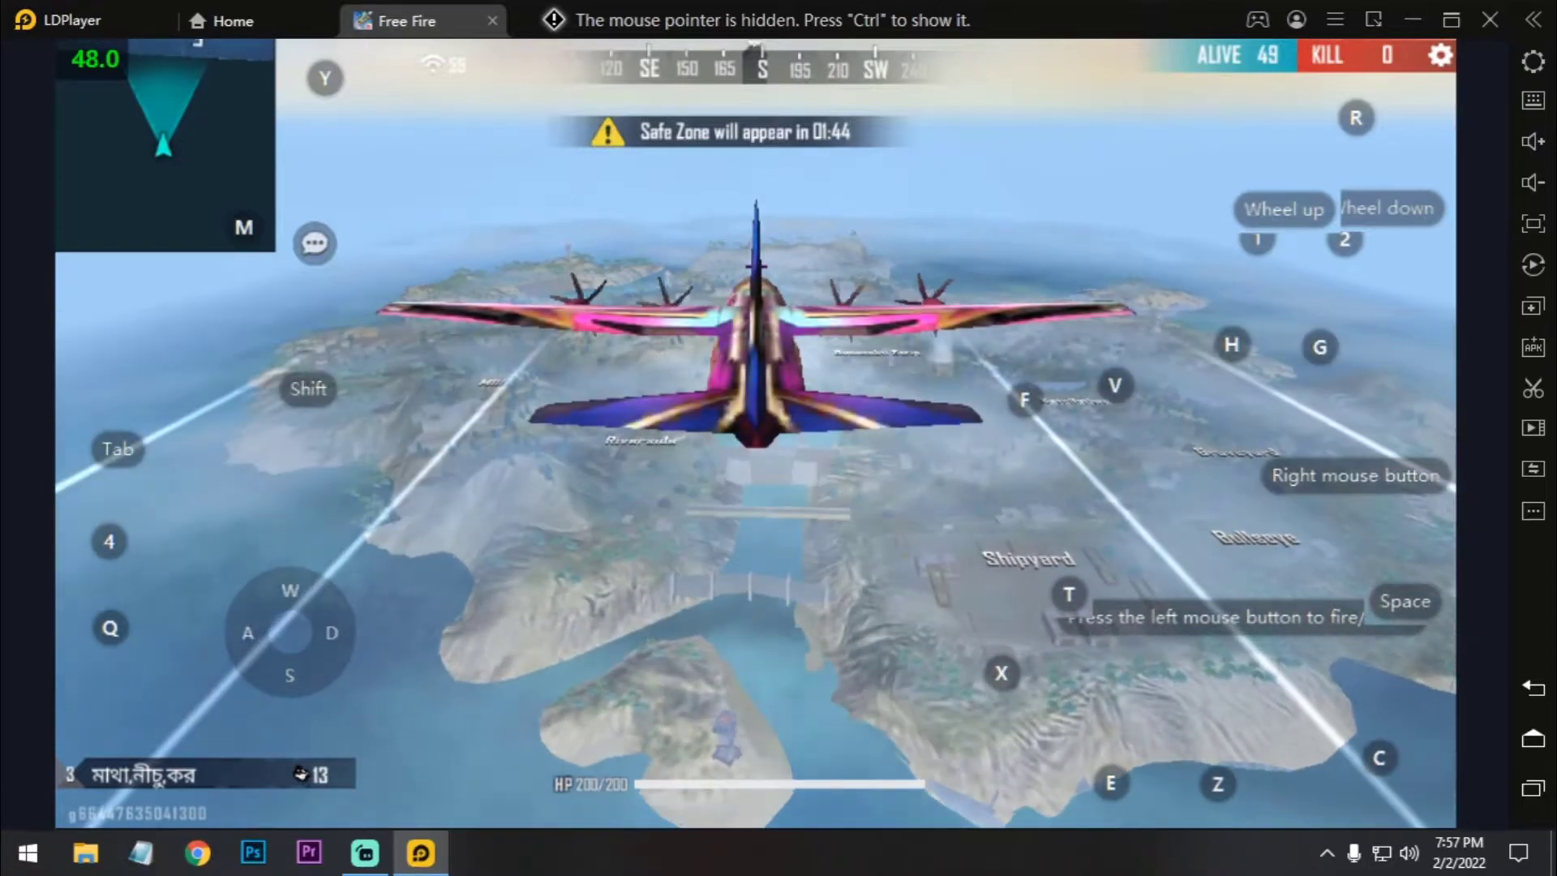
- Eject the character from the plane over the island and dive toward the ground
mouse_move(778, 437)
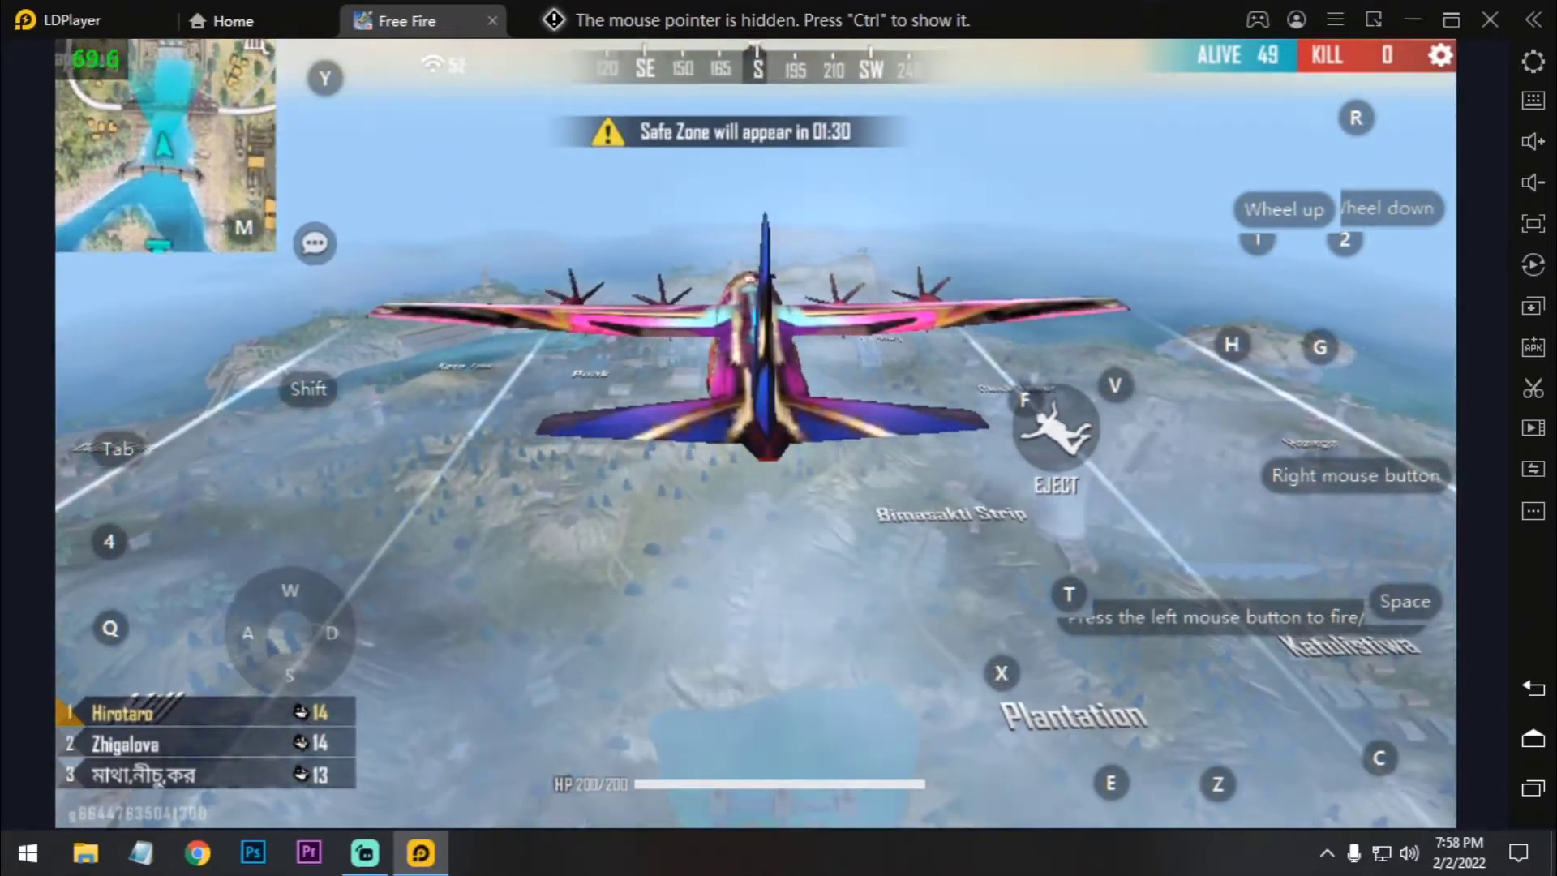
key(f)
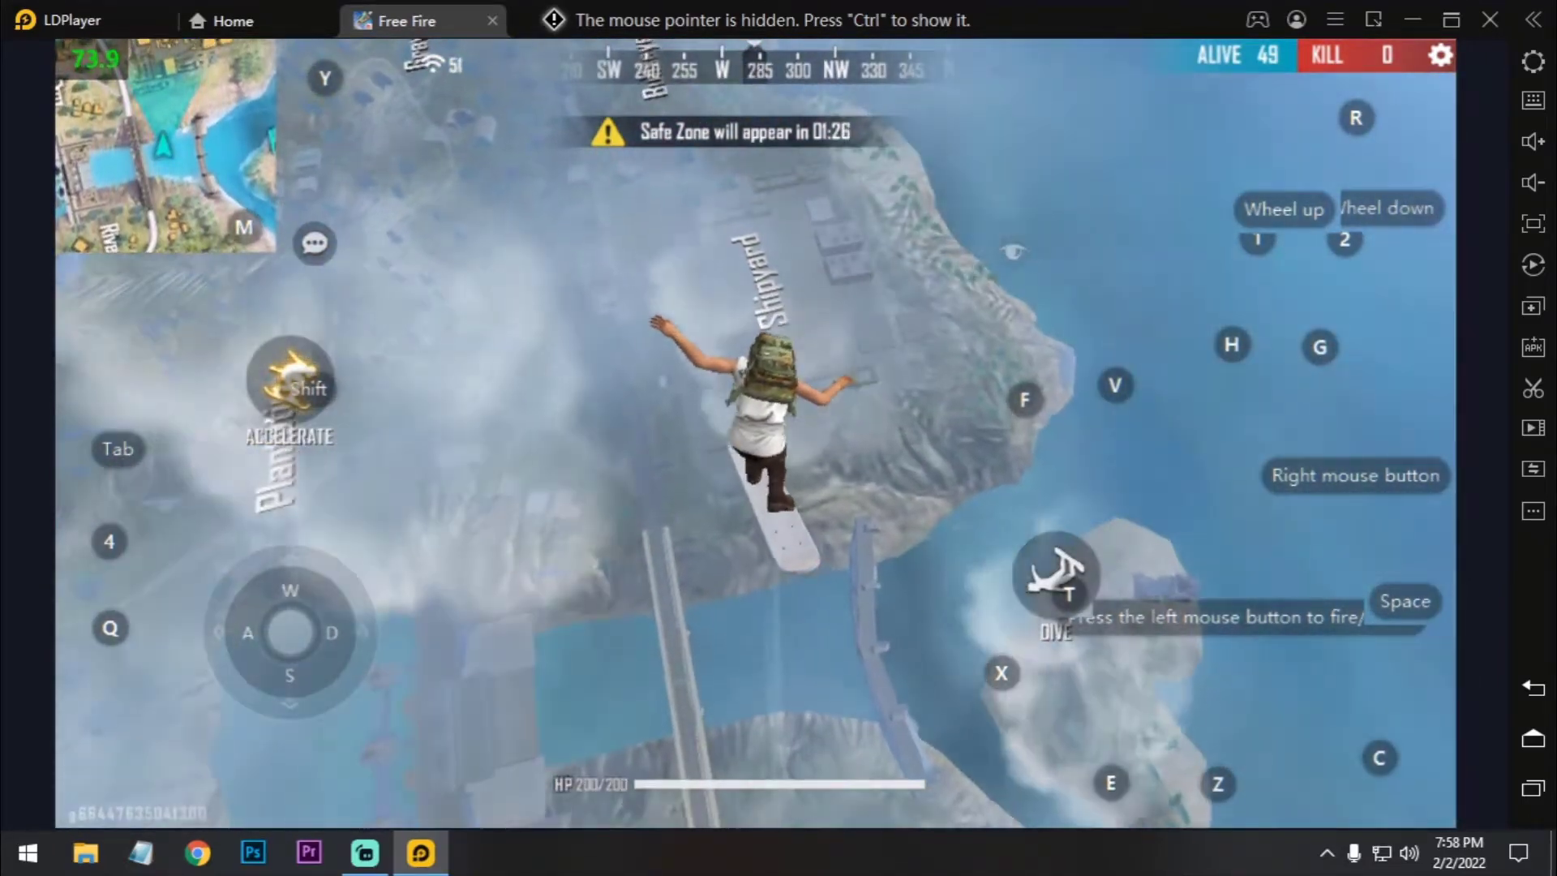
key(t)
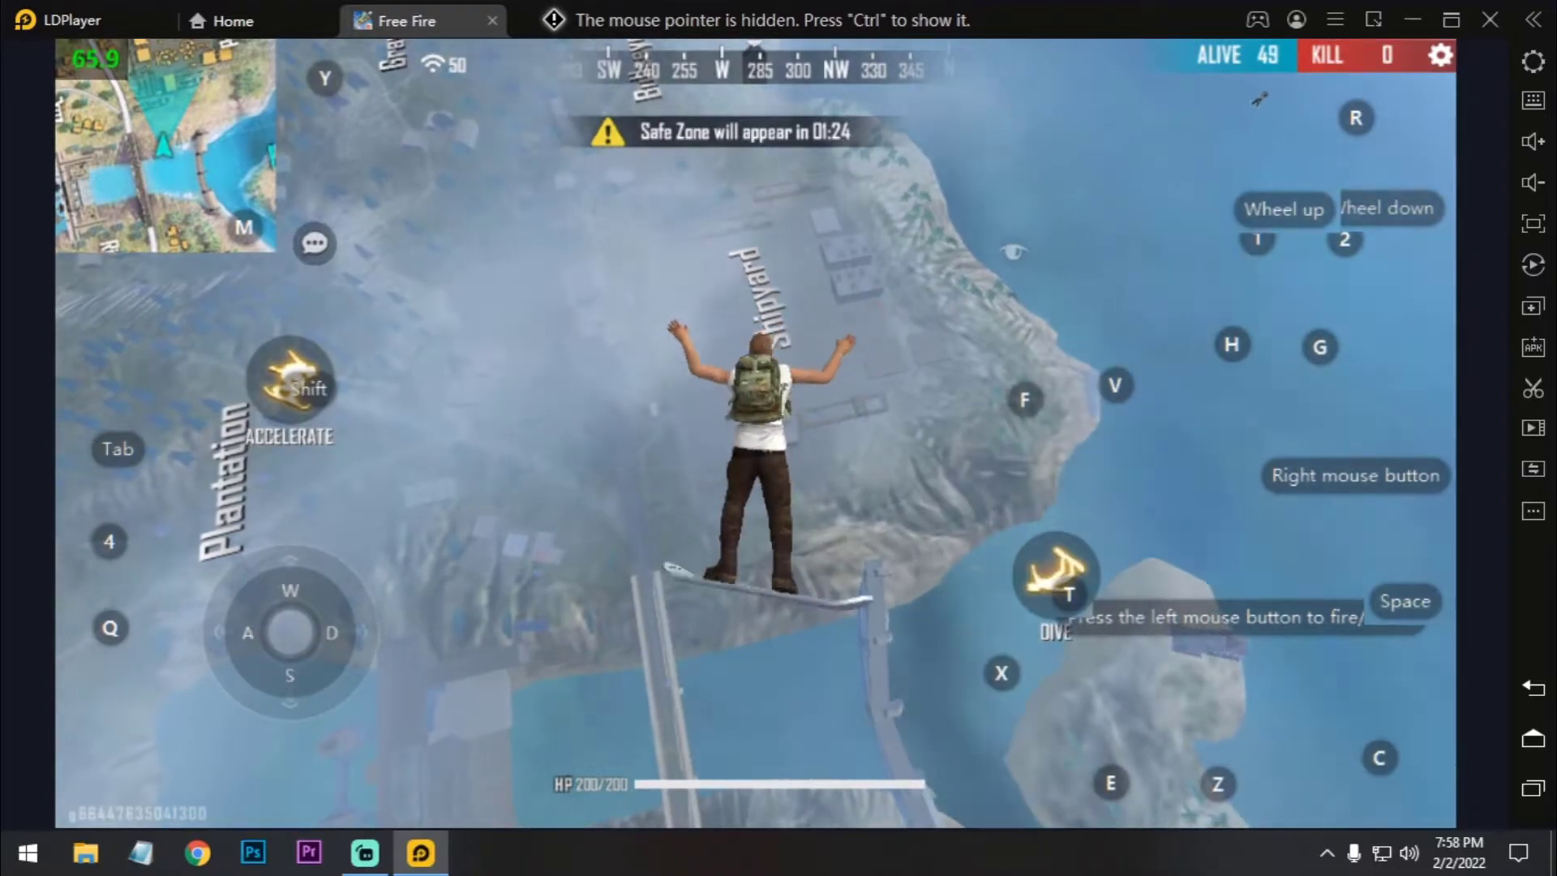